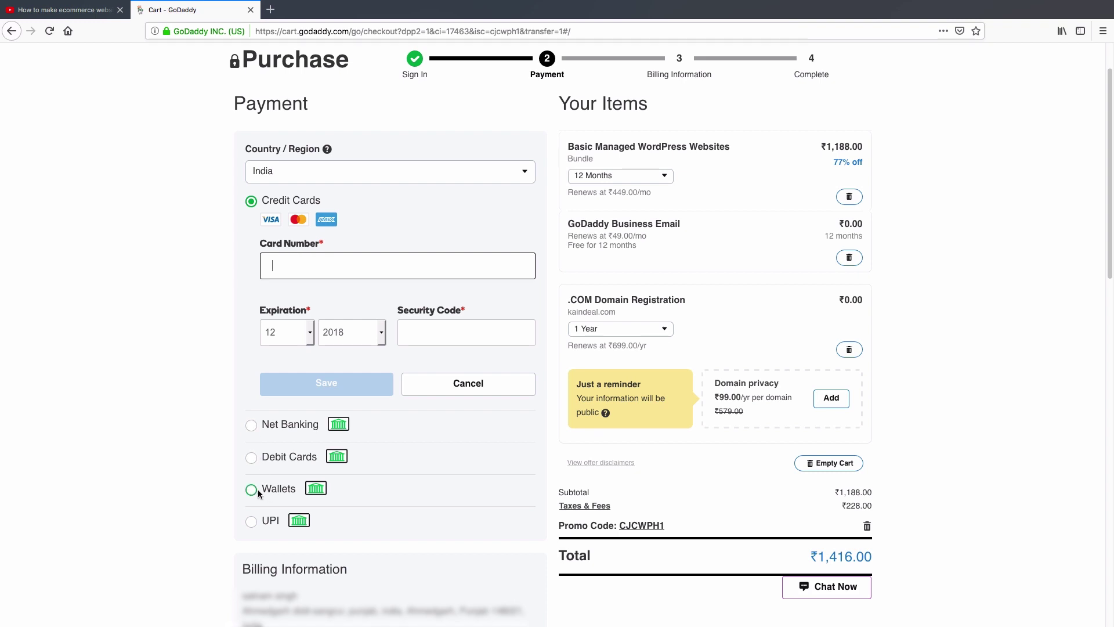
# Choose Debit Cards as the payment method and complete the ₹1,416.00 GoDaddy purchase.
pyautogui.click(250, 458)
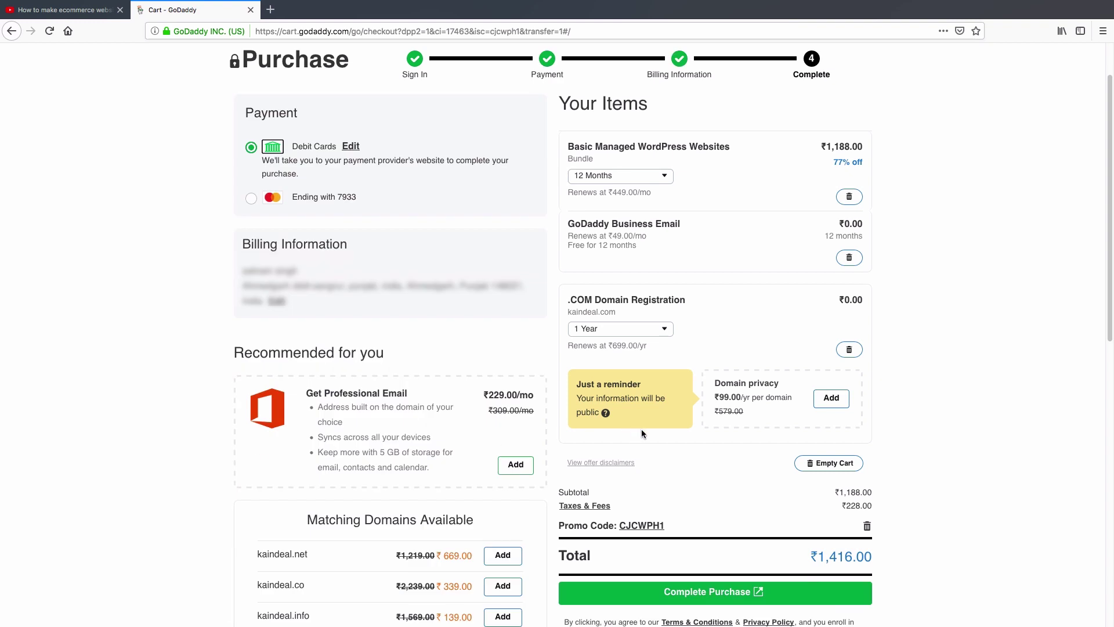
pyautogui.scroll(-2, 628, 445)
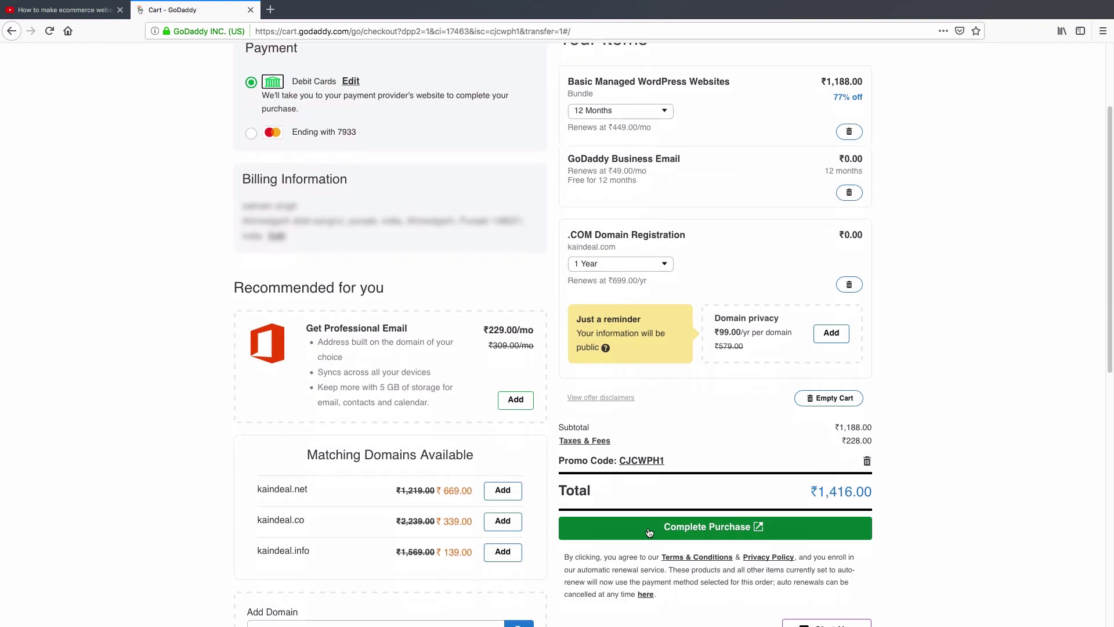
pyautogui.click(648, 532)
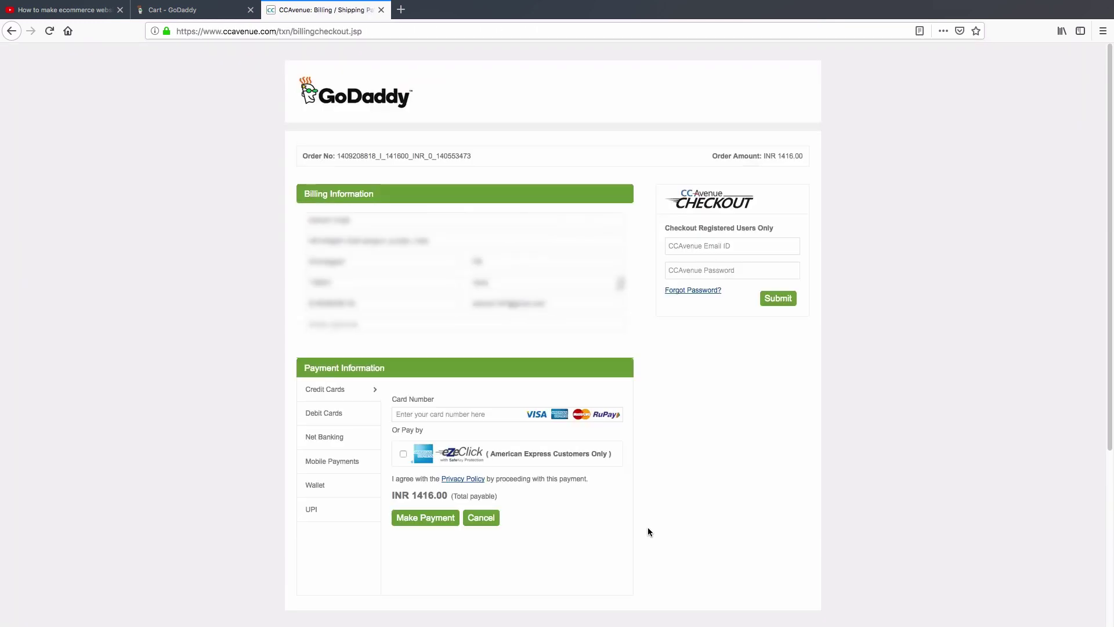
# Pick MasterCard Debit Card Issued in India (MSC) and fill in the card number and expiry date.
pyautogui.click(339, 418)
pyautogui.click(468, 411)
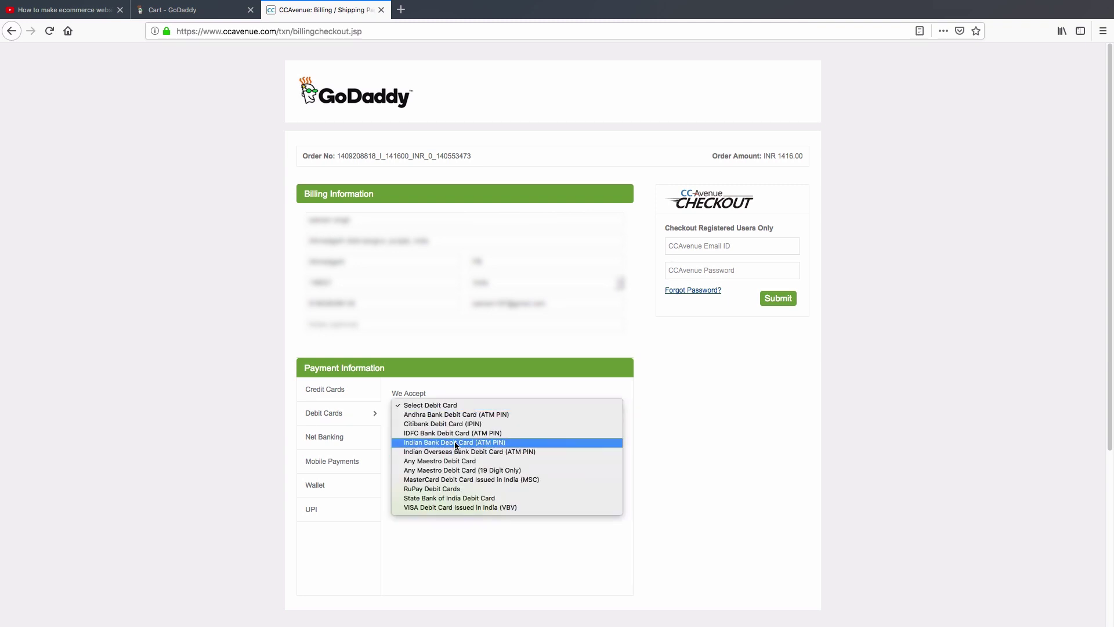
pyautogui.click(458, 479)
pyautogui.click(420, 437)
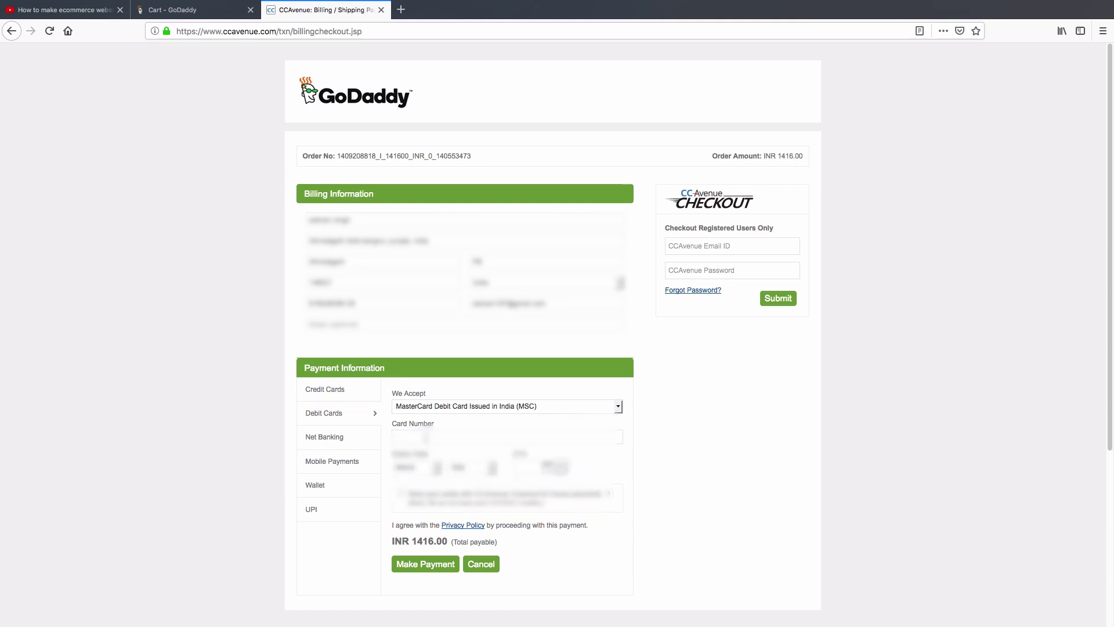
pyautogui.click(434, 467)
pyautogui.click(417, 546)
pyautogui.click(470, 467)
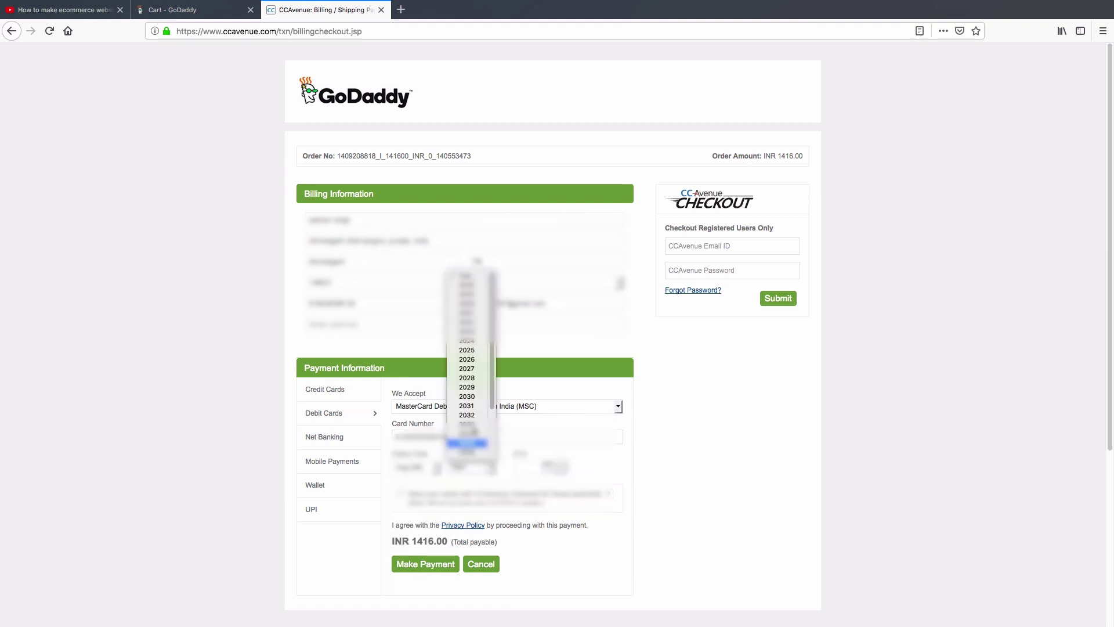
pyautogui.click(470, 448)
pyautogui.click(525, 464)
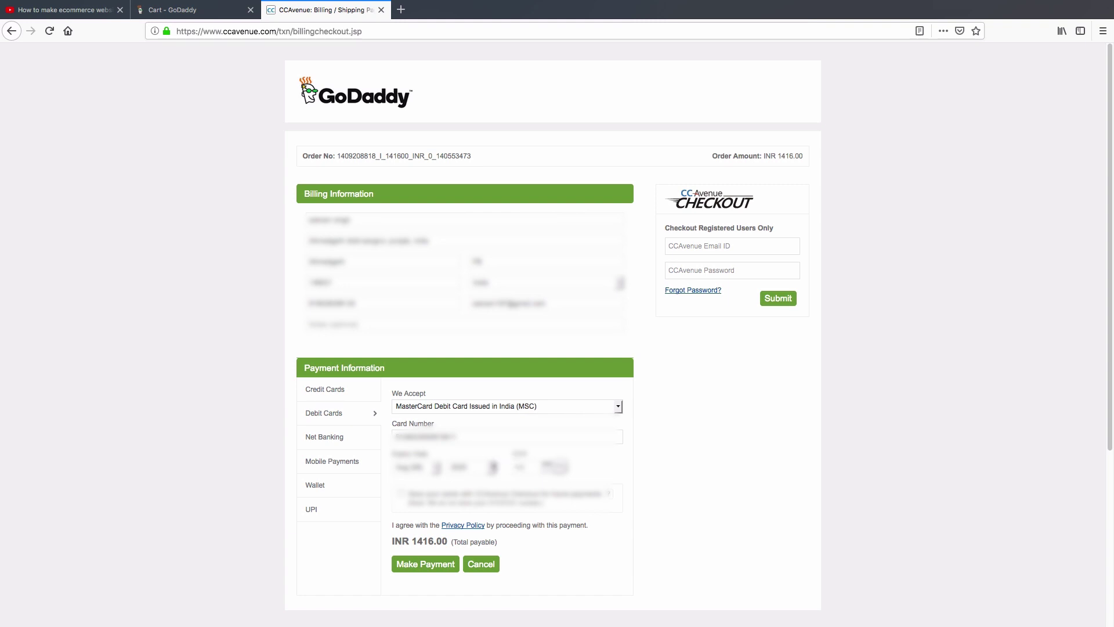
# Submit the payment, verify it with the ATM PIN and one-time password, and dismiss the save-login prompt.
pyautogui.click(422, 563)
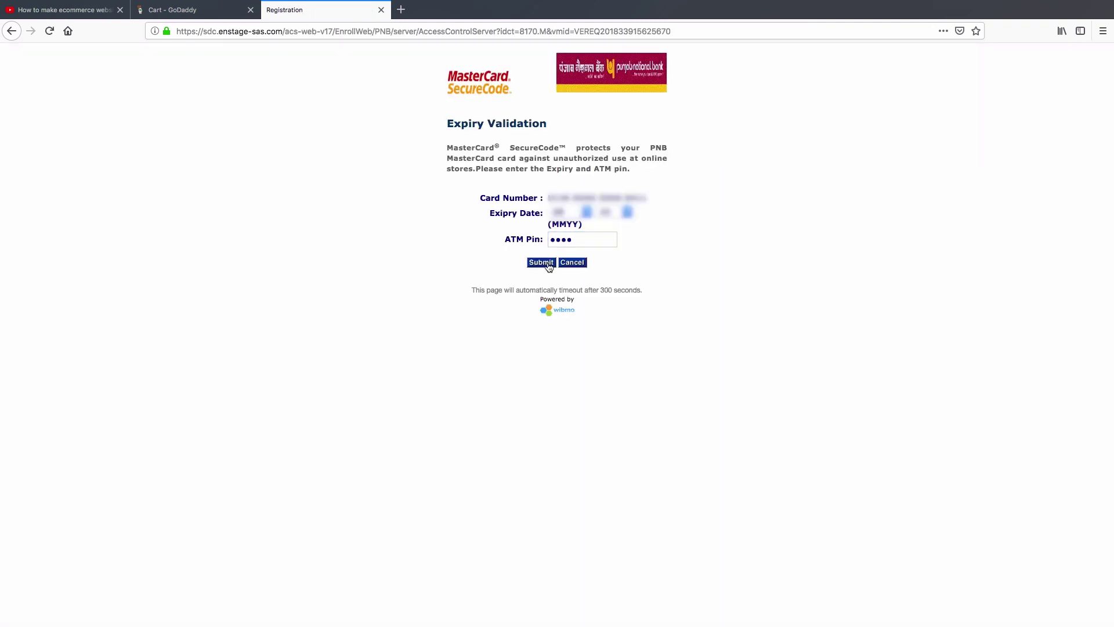
pyautogui.click(547, 265)
pyautogui.click(600, 279)
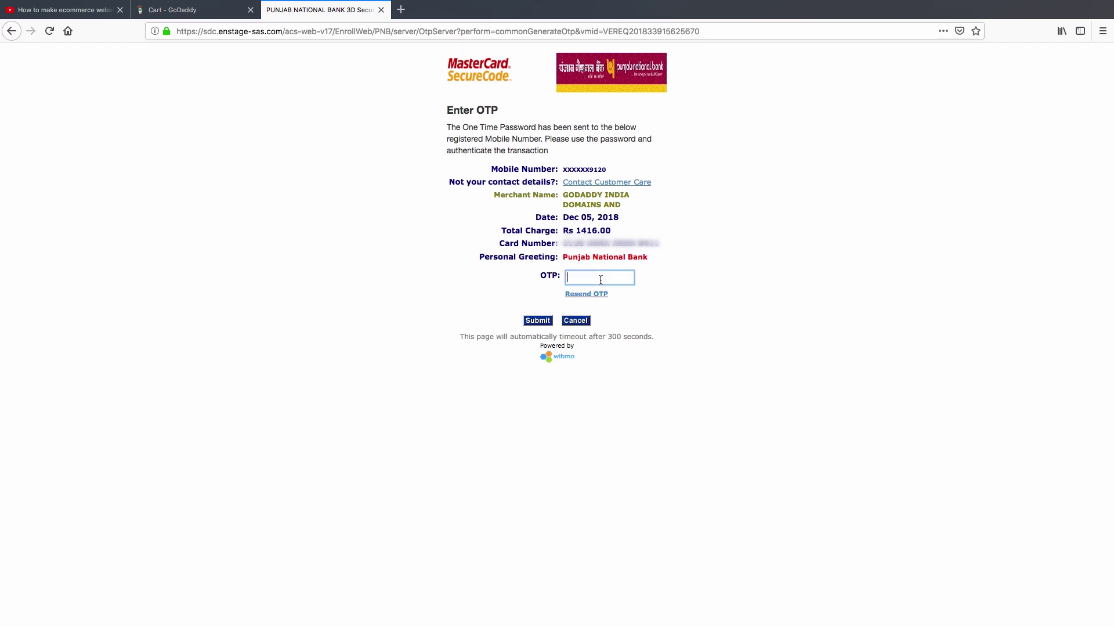
pyautogui.write('1111')
pyautogui.click(525, 320)
pyautogui.click(180, 144)
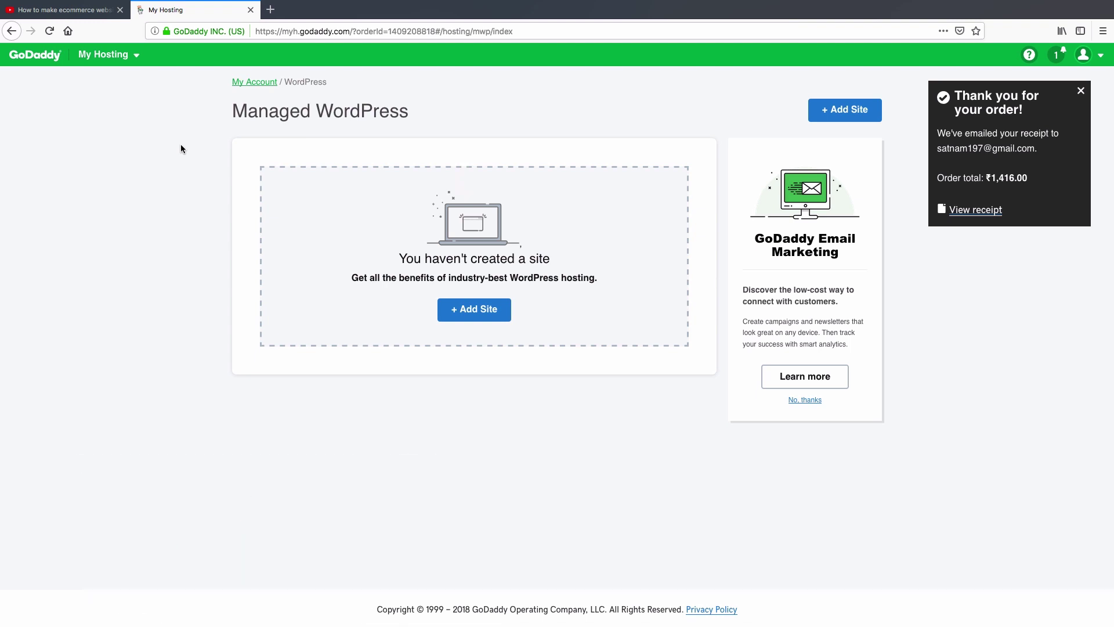
# Add a brand new WordPress site in Europe with an admin username and password.
pyautogui.click(457, 314)
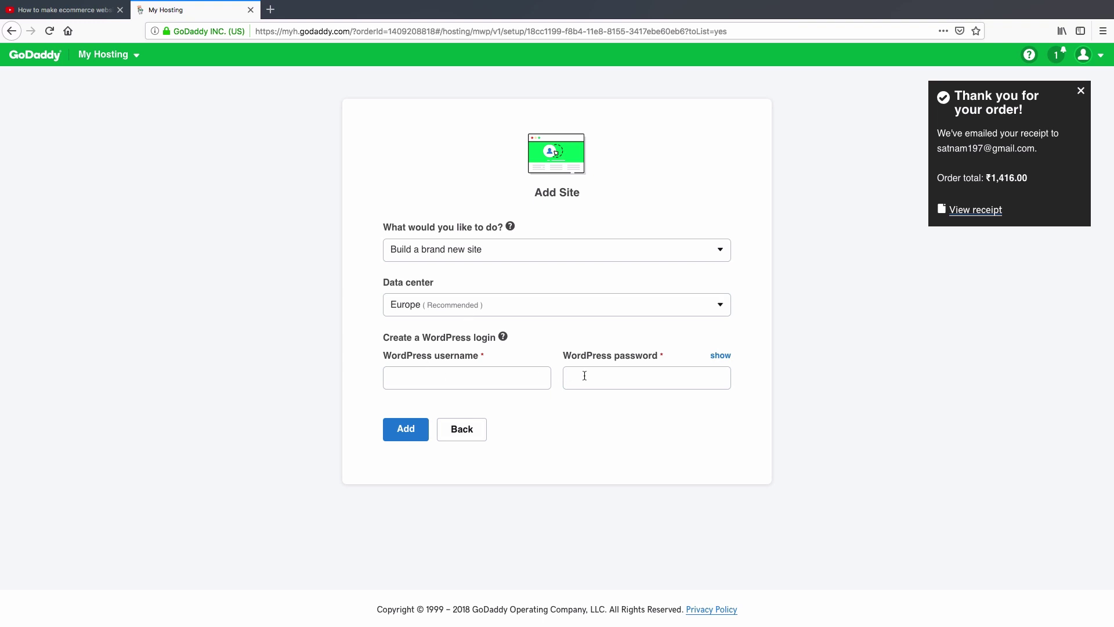
pyautogui.click(484, 379)
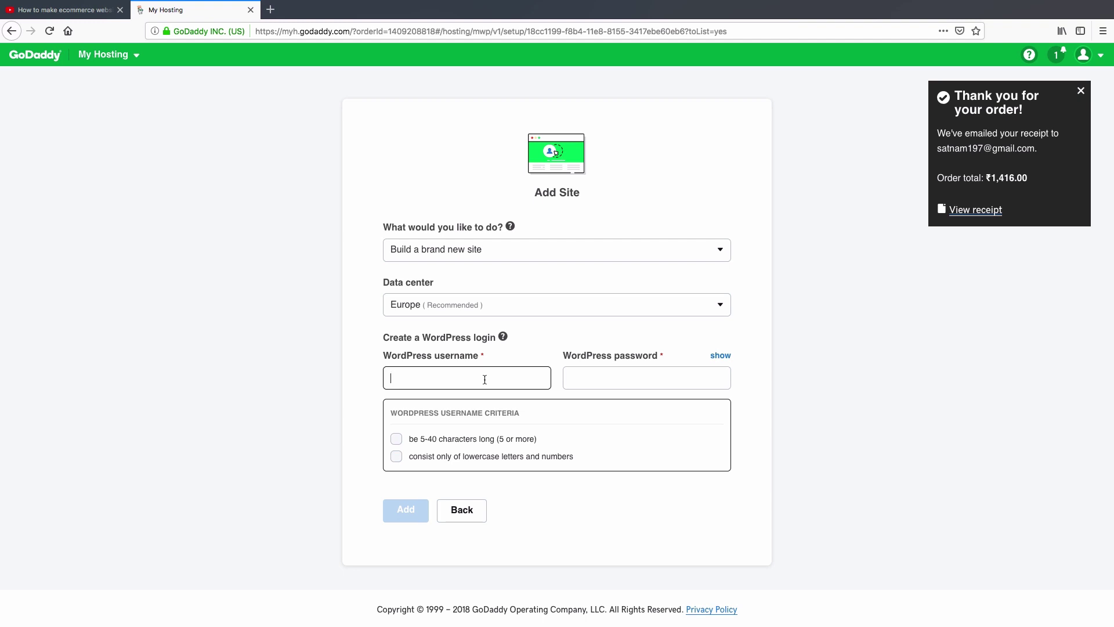
pyautogui.write('kaimdeal')
pyautogui.click(656, 383)
pyautogui.write('••••••••••')
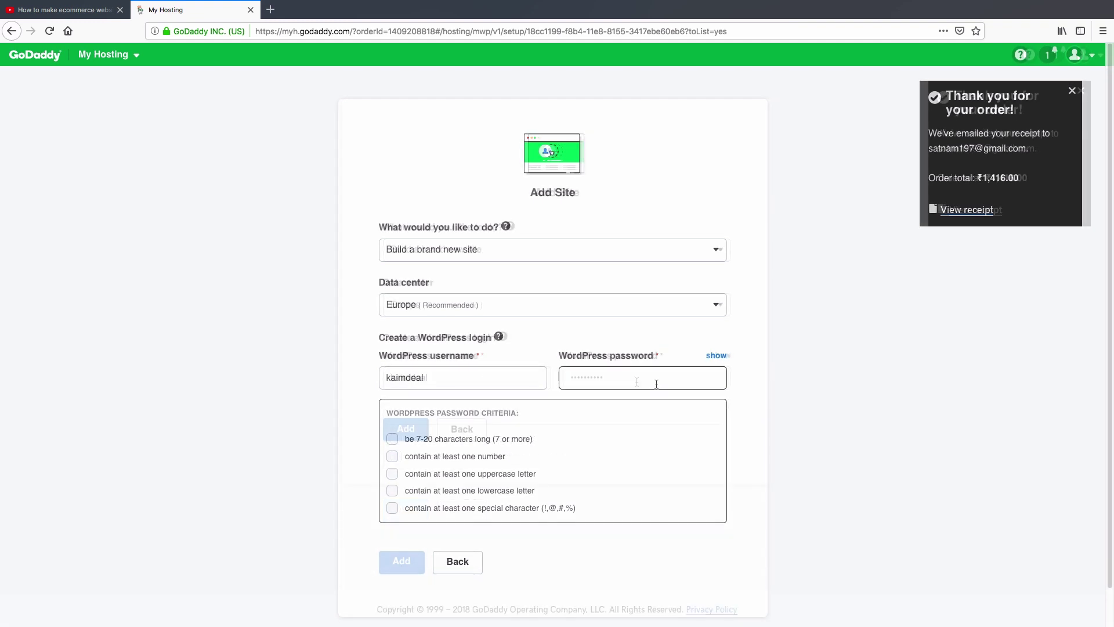
pyautogui.click(411, 432)
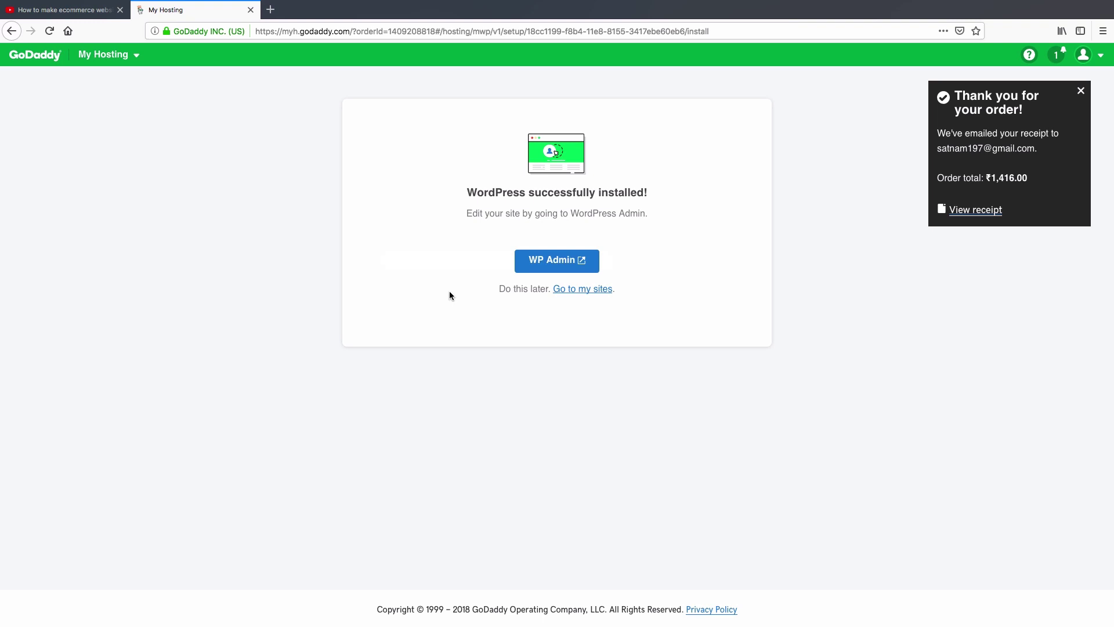
# Enter WP Admin, decline the quick start wizard, and go to the Change domain settings.
pyautogui.click(572, 268)
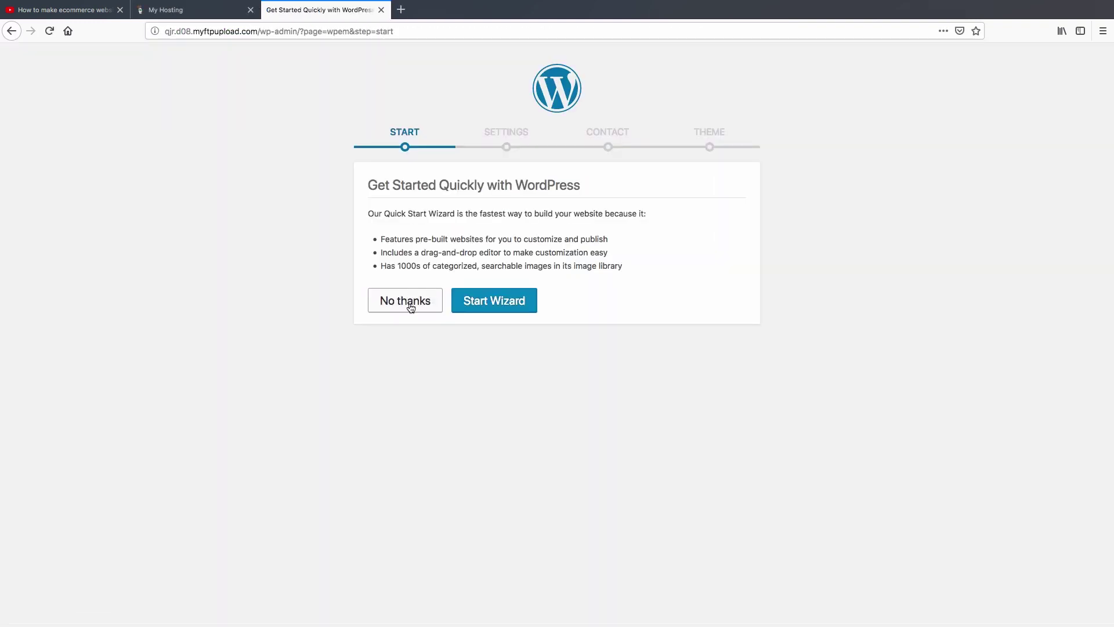
pyautogui.click(410, 306)
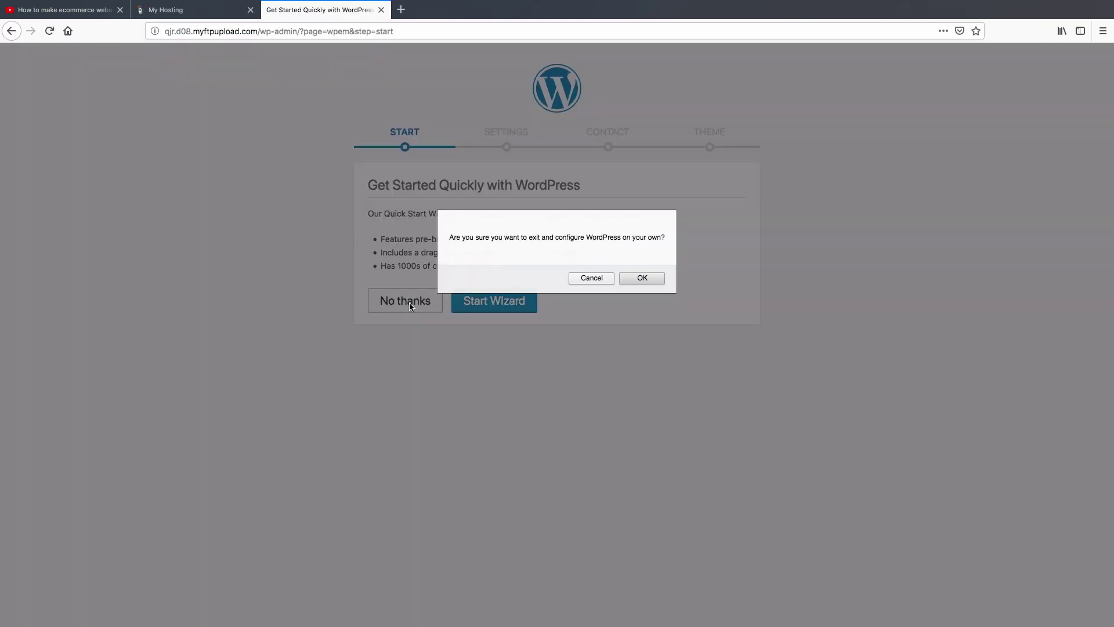
pyautogui.click(640, 279)
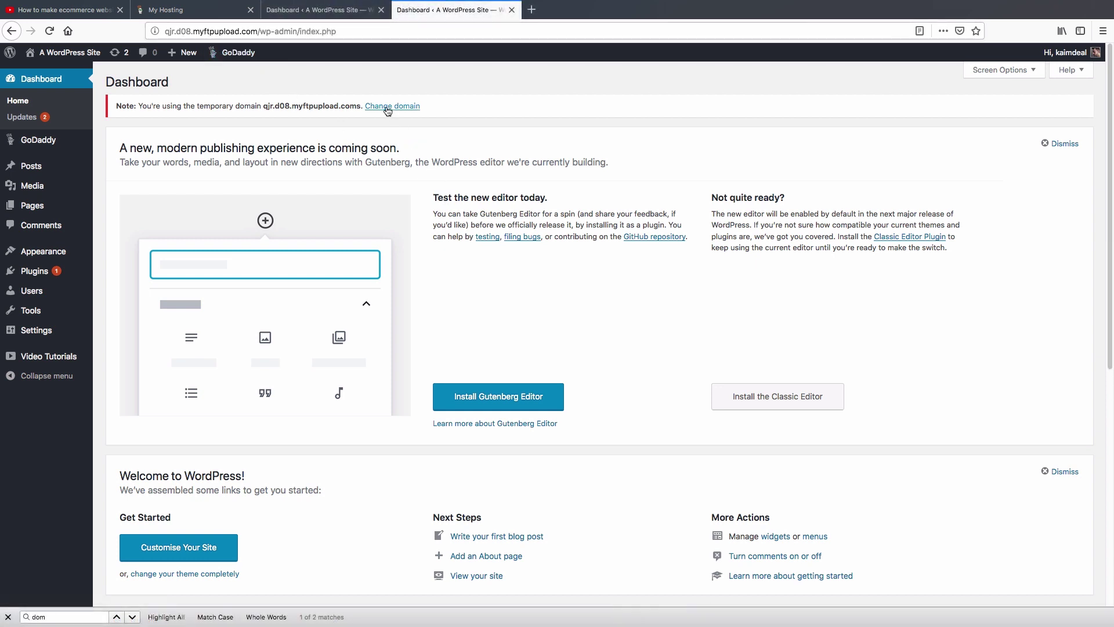
pyautogui.click(415, 106)
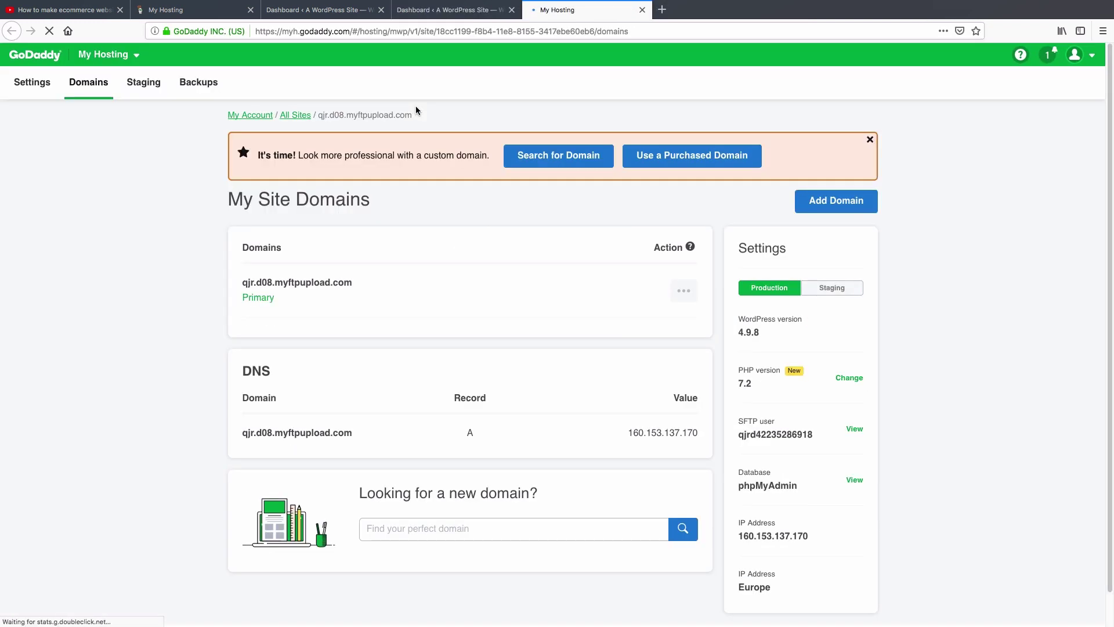
# Attach the purchased domain kaindeal.com and make it the site's primary domain.
pyautogui.click(685, 167)
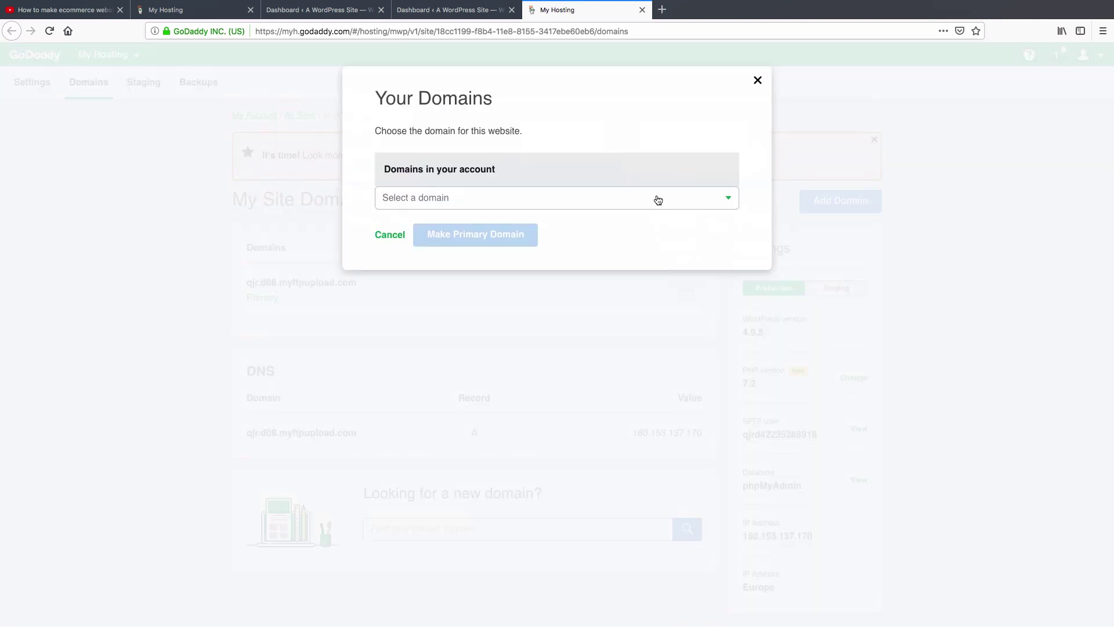
pyautogui.click(729, 202)
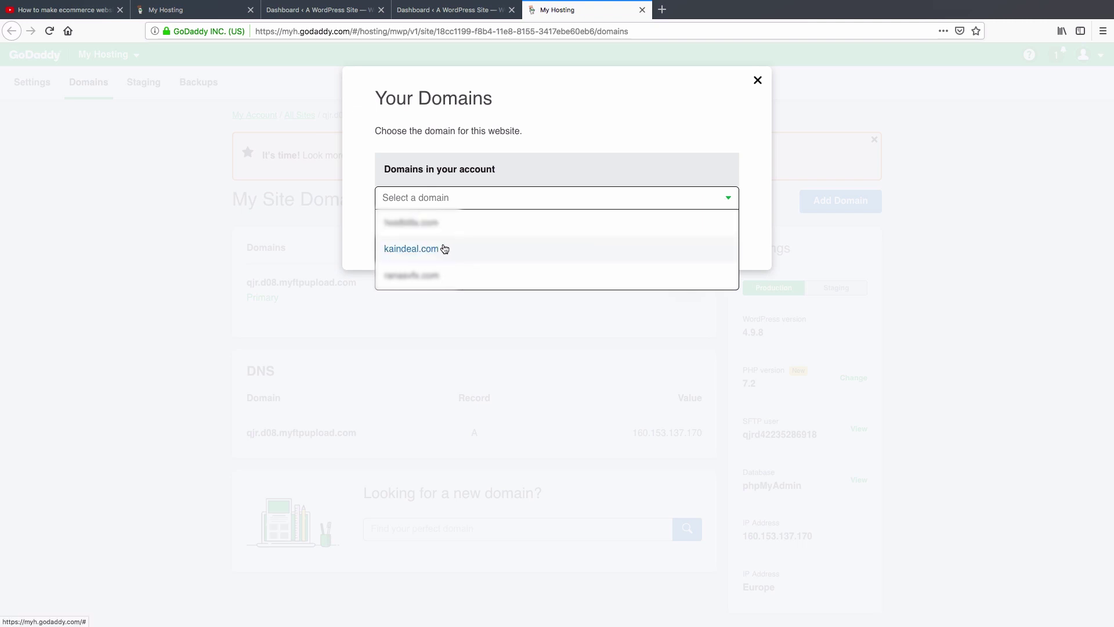
pyautogui.click(444, 249)
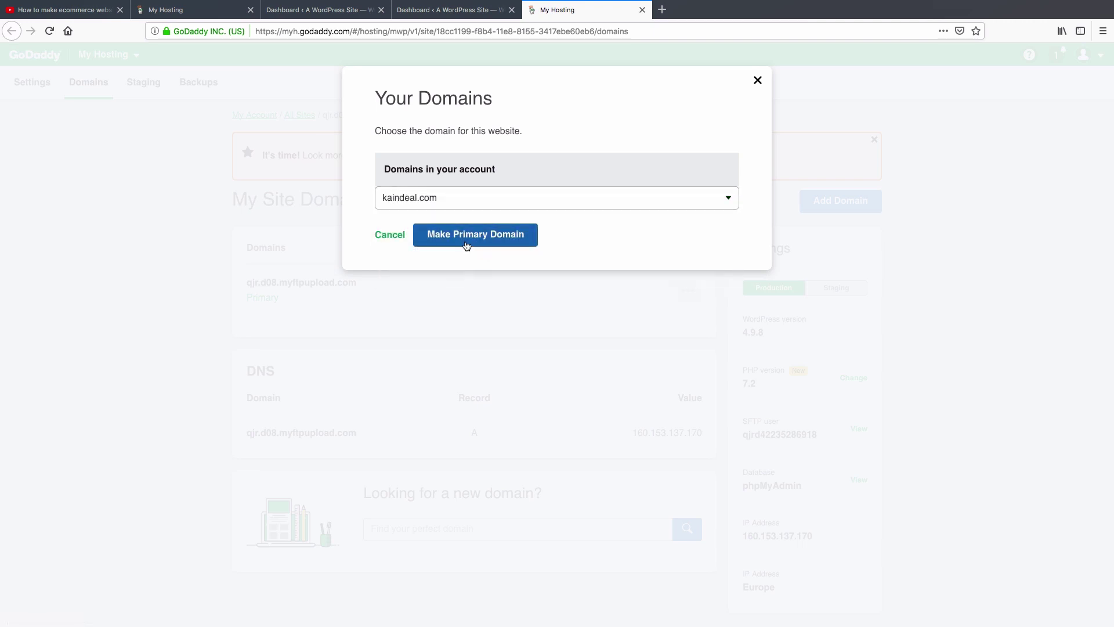
pyautogui.click(474, 244)
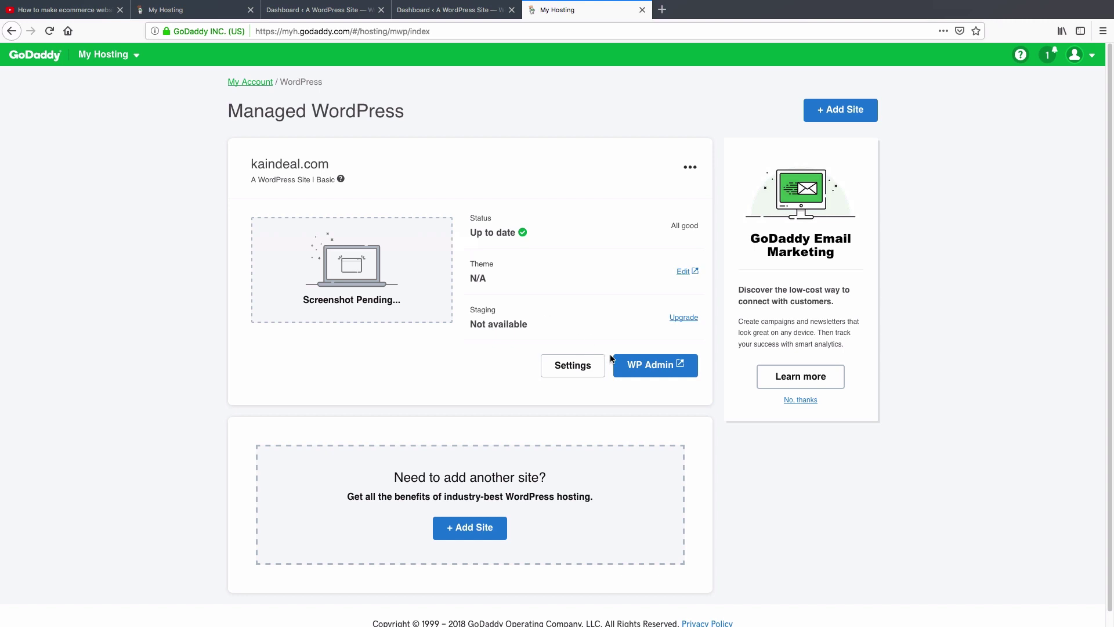
# Load the WordPress admin on kaindeal.com and close the extra browser tabs.
pyautogui.click(654, 374)
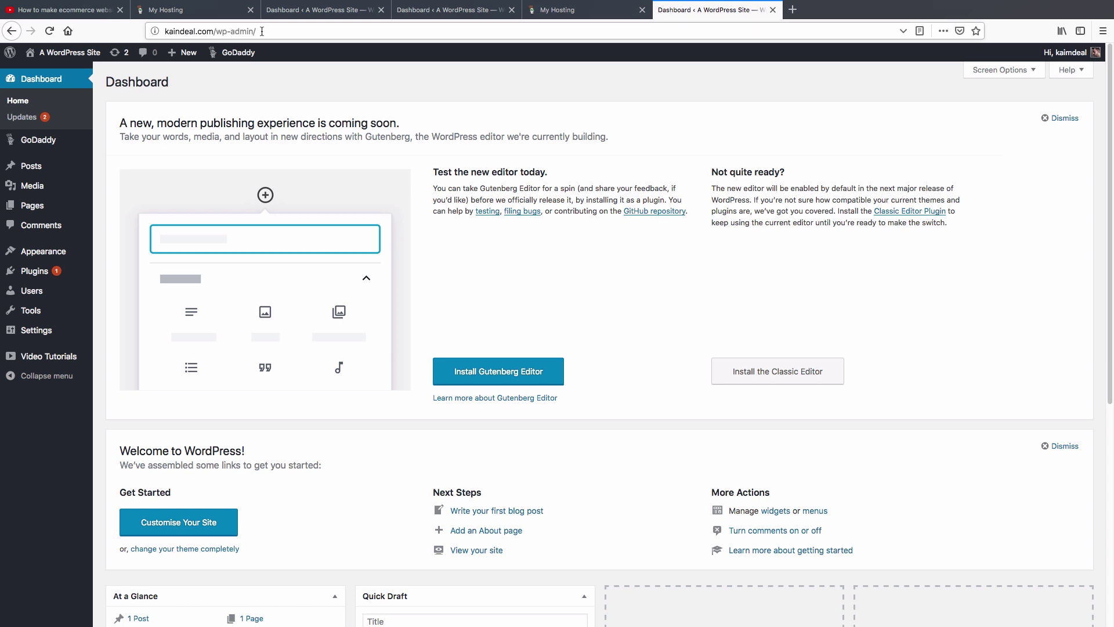
pyautogui.moveTo(261, 31); pyautogui.dragTo(168, 29)
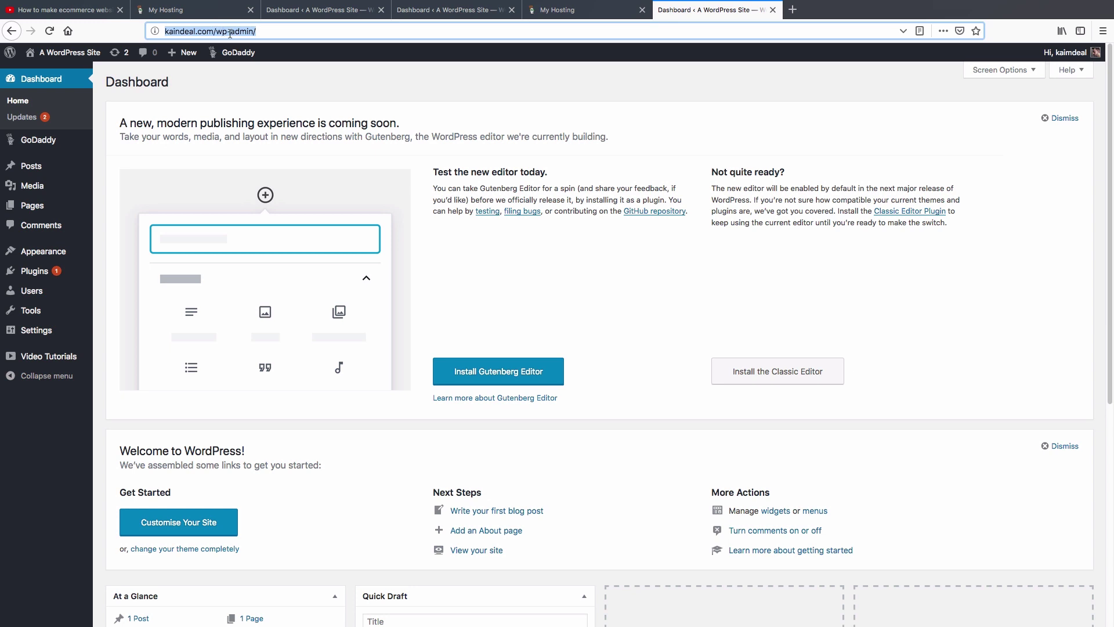
pyautogui.click(511, 10)
pyautogui.click(511, 10)
pyautogui.click(511, 10)
pyautogui.press('Return')
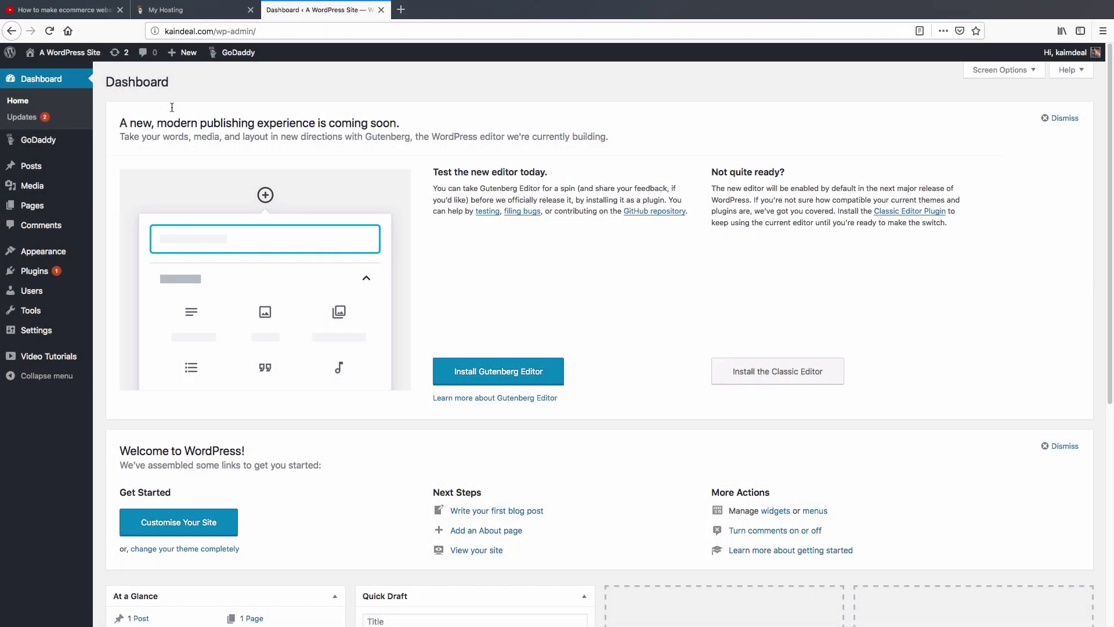
# Open the live kaindeal.com site in a new tab and scroll through its front page.
pyautogui.moveTo(68, 62)
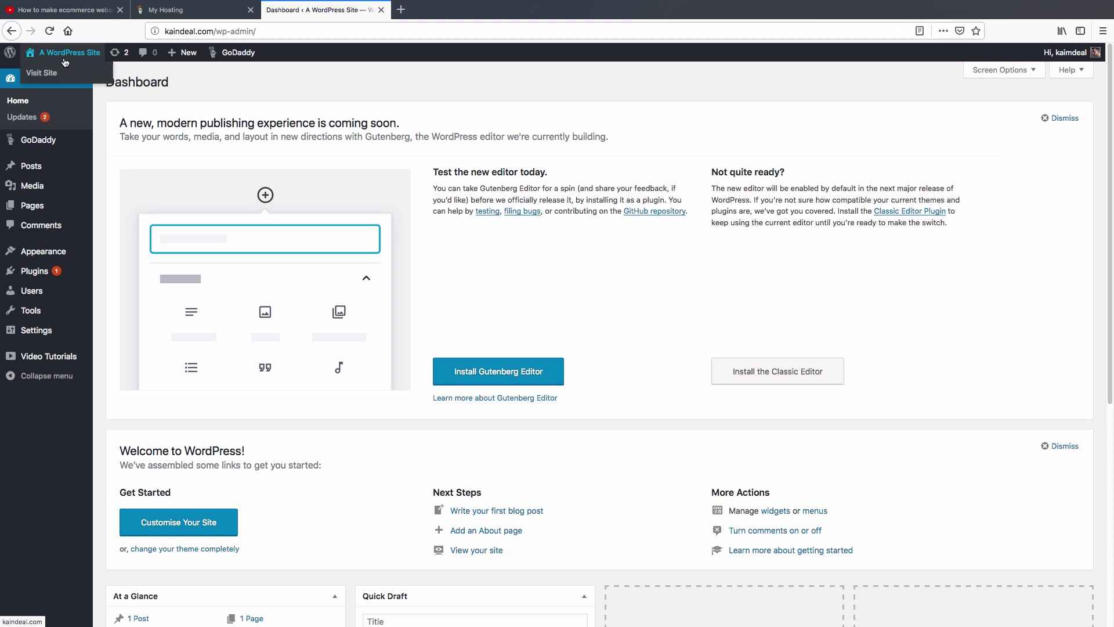
pyautogui.rightClick(41, 80)
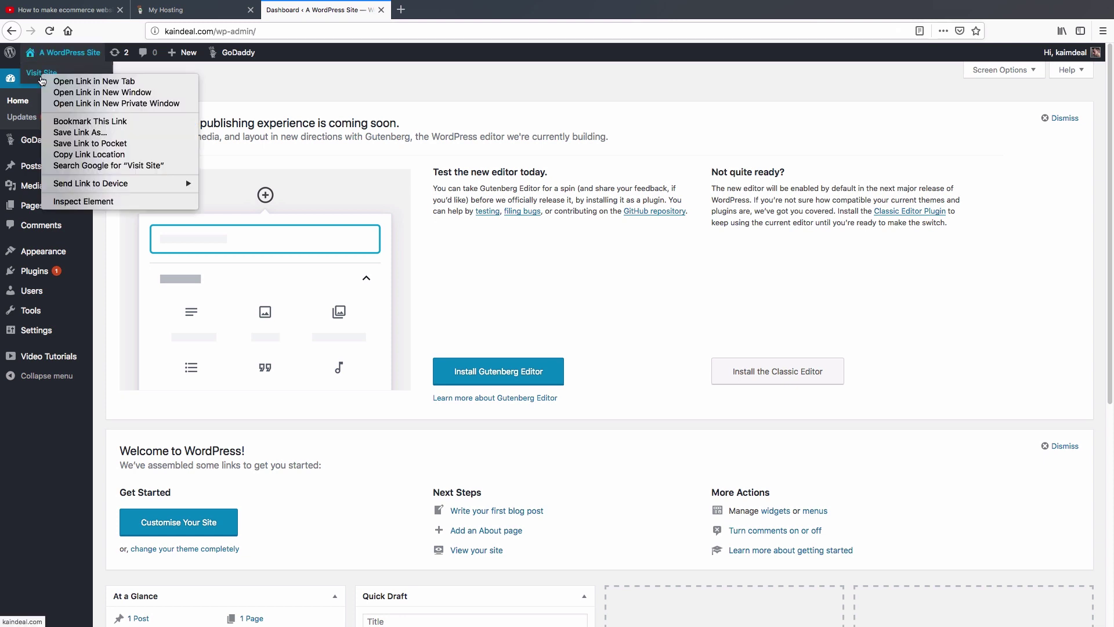
pyautogui.click(54, 81)
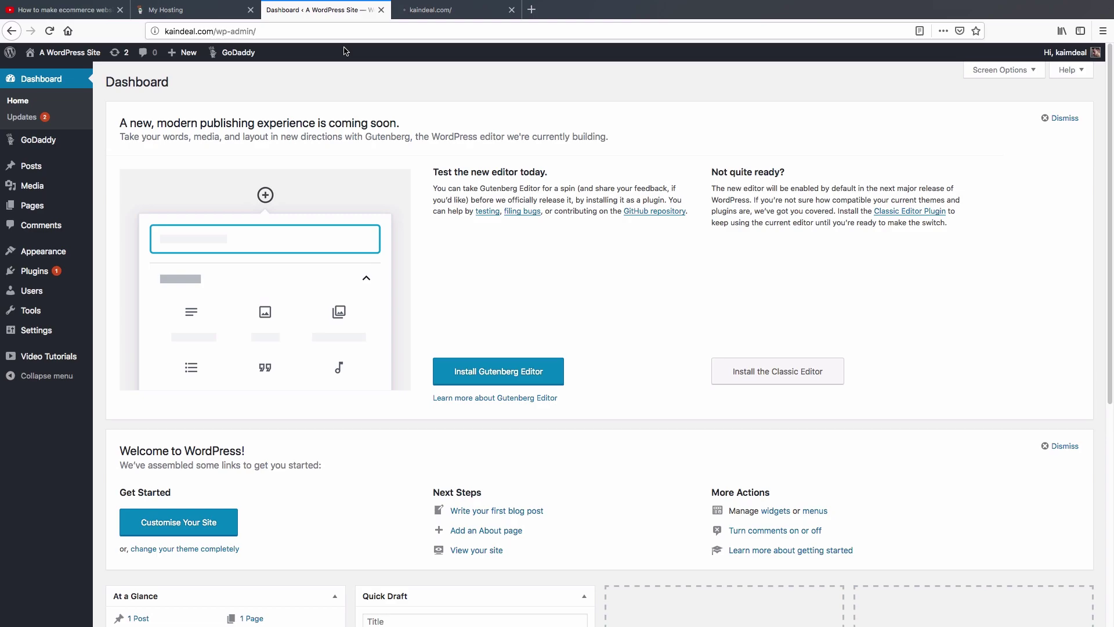
pyautogui.click(438, 12)
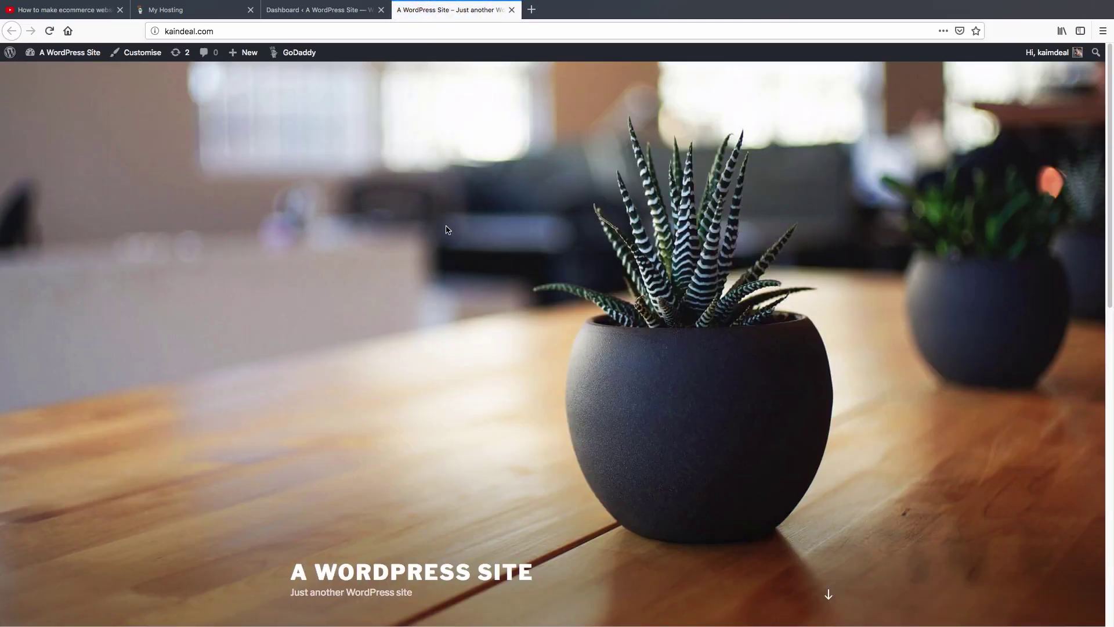
pyautogui.scroll(-3, 448, 253)
pyautogui.scroll(-8, 448, 252)
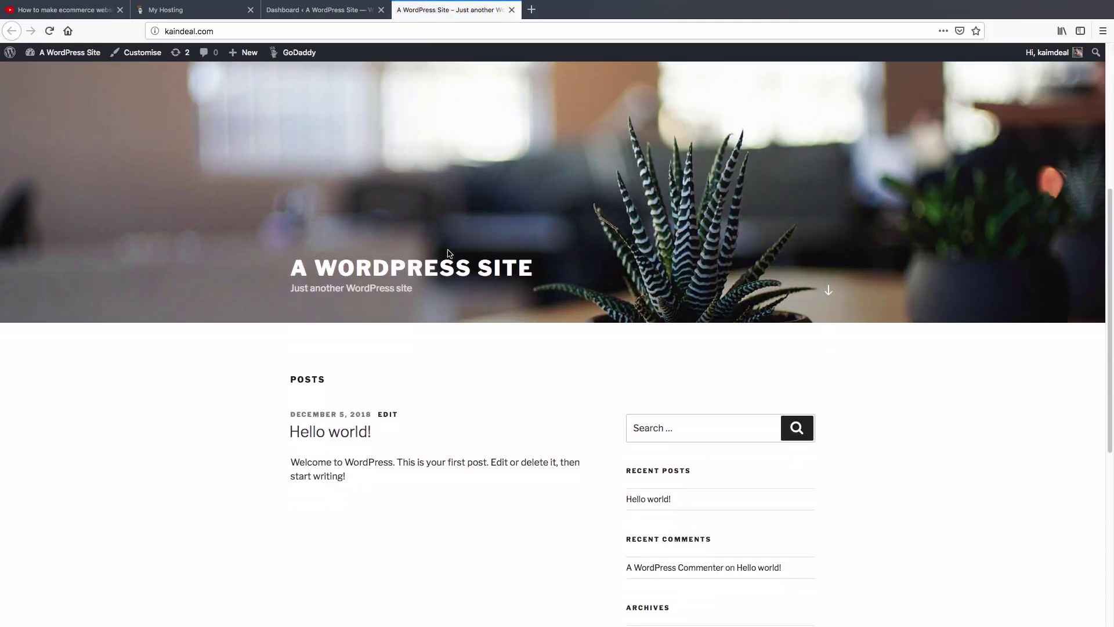
pyautogui.scroll(5, 447, 250)
pyautogui.scroll(5, 443, 248)
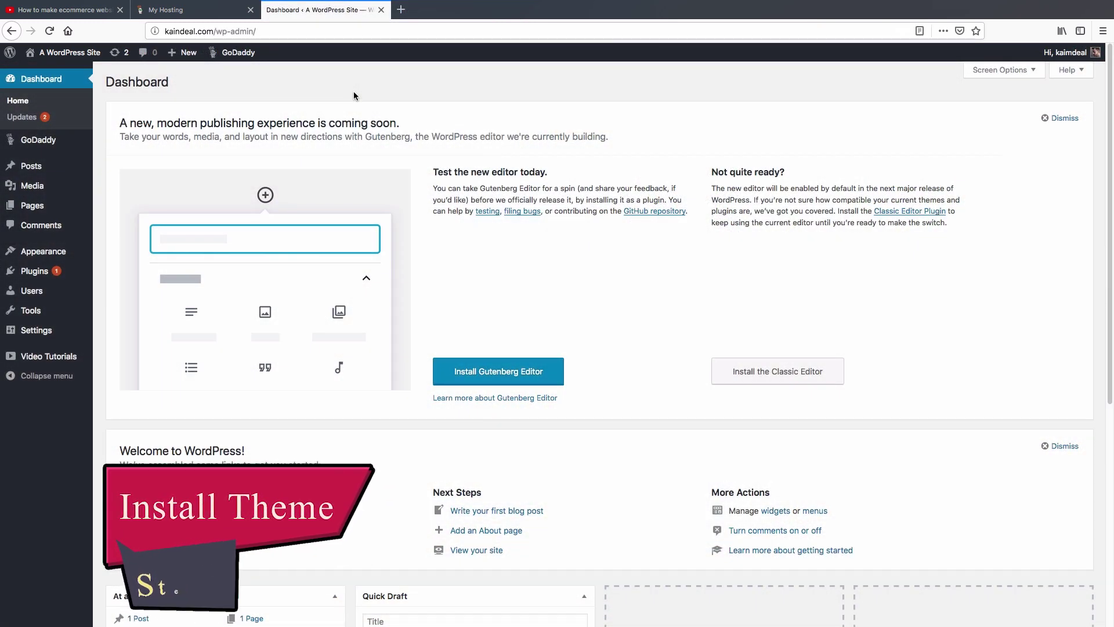
# Search the theme directory for 'astra', install the Astra theme and activate it.
pyautogui.moveTo(62, 250)
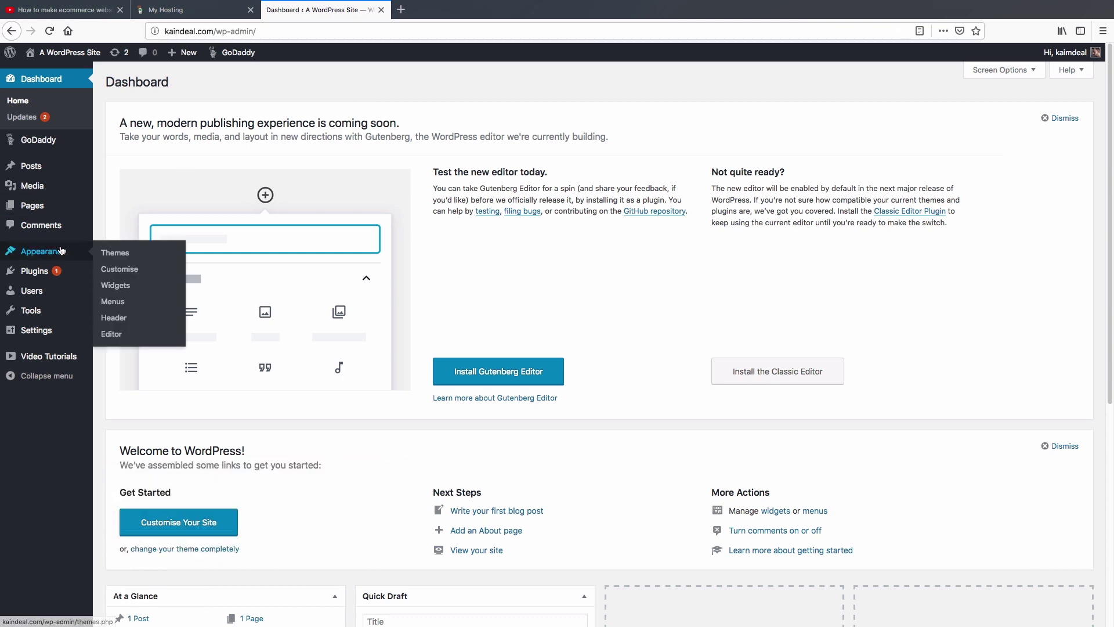
pyautogui.click(104, 254)
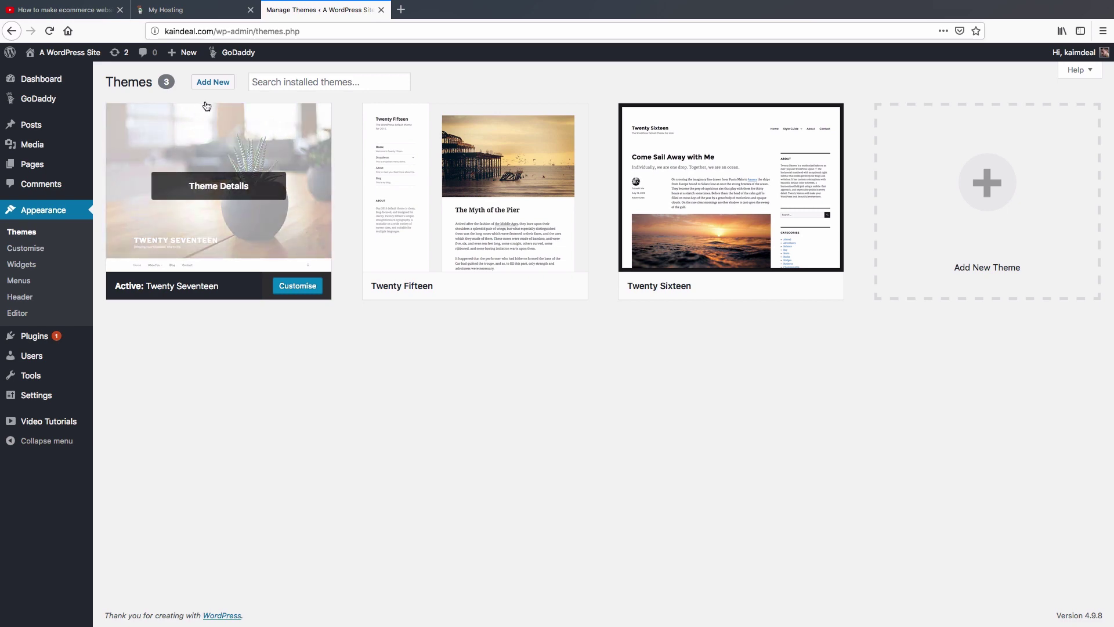
pyautogui.click(213, 81)
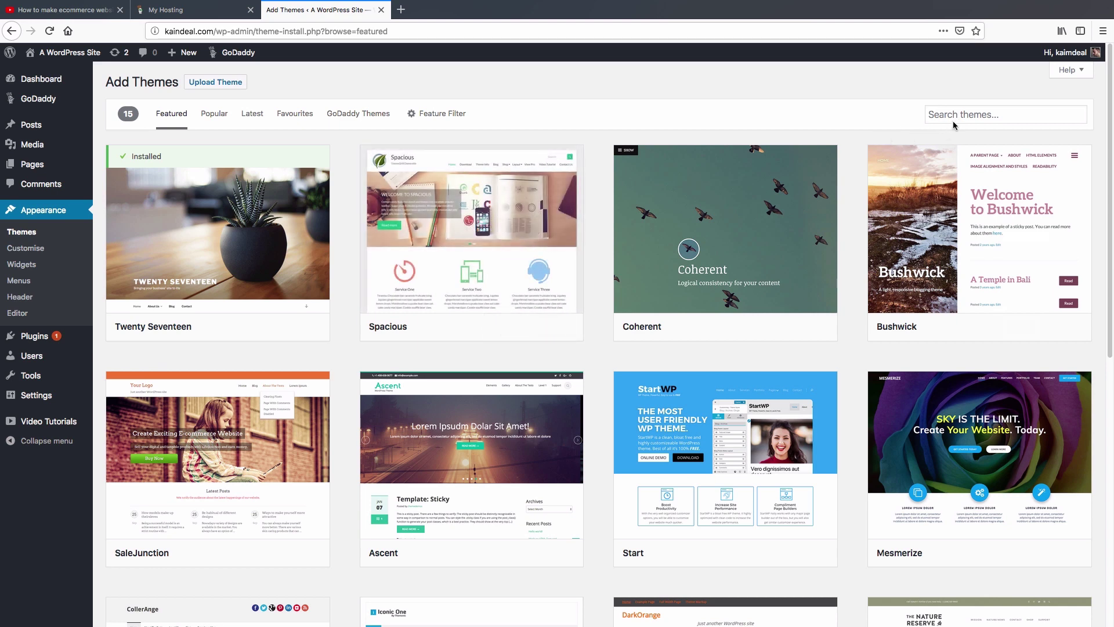
pyautogui.click(956, 117)
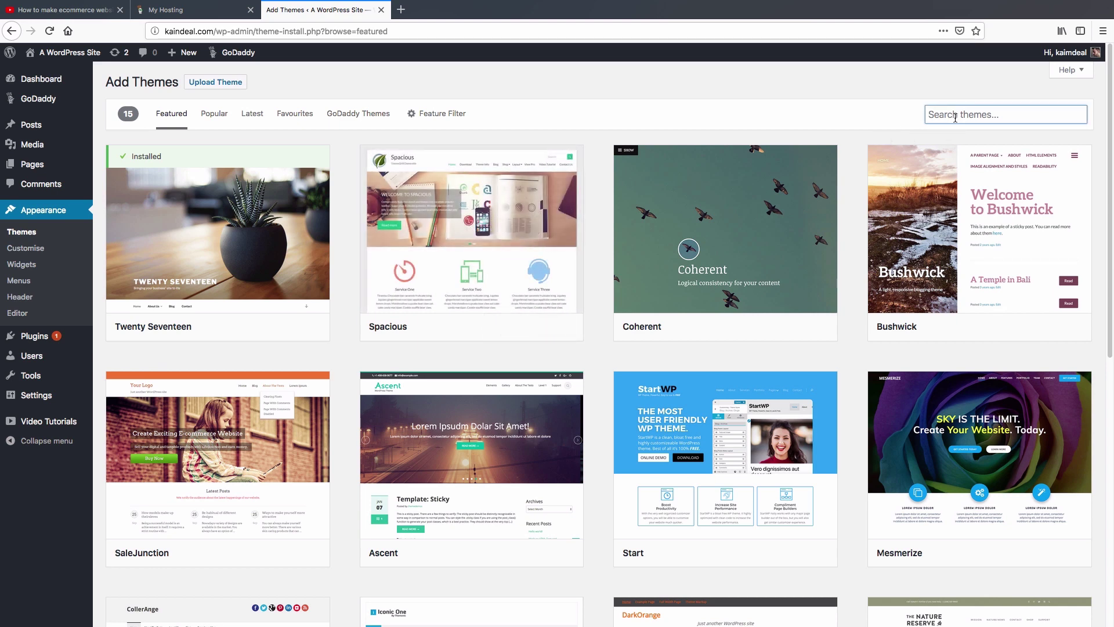
pyautogui.write('astra')
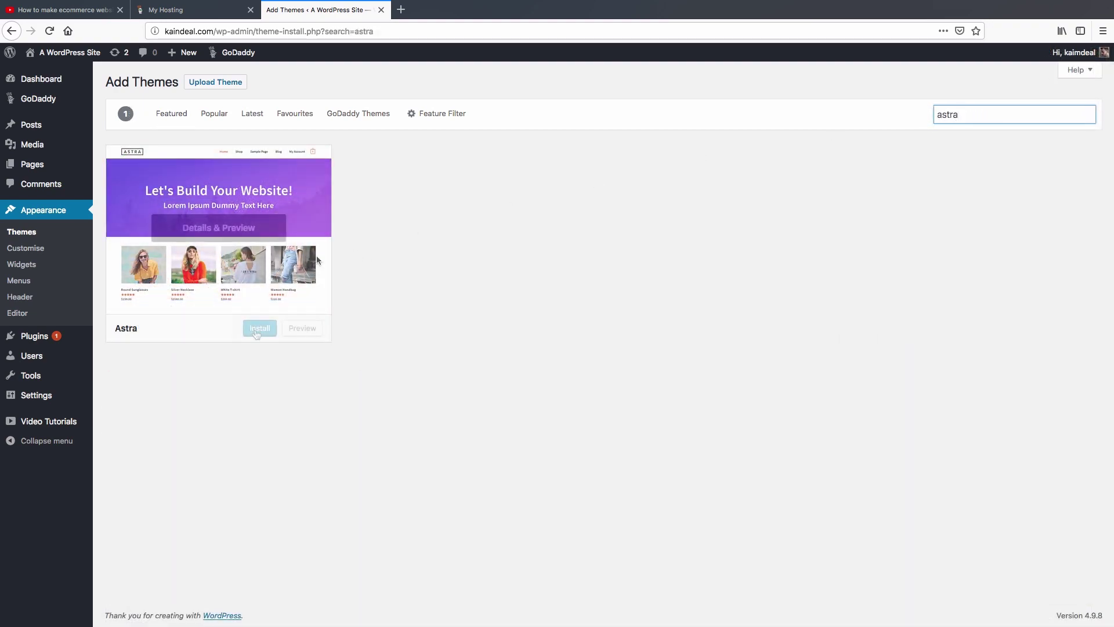
pyautogui.click(256, 332)
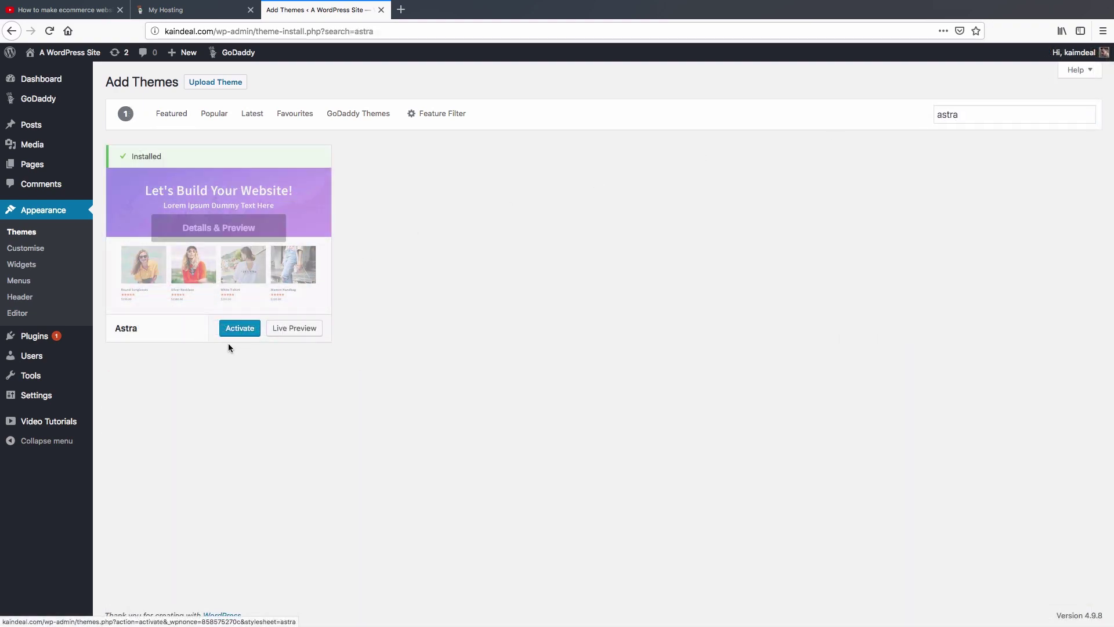
pyautogui.click(239, 329)
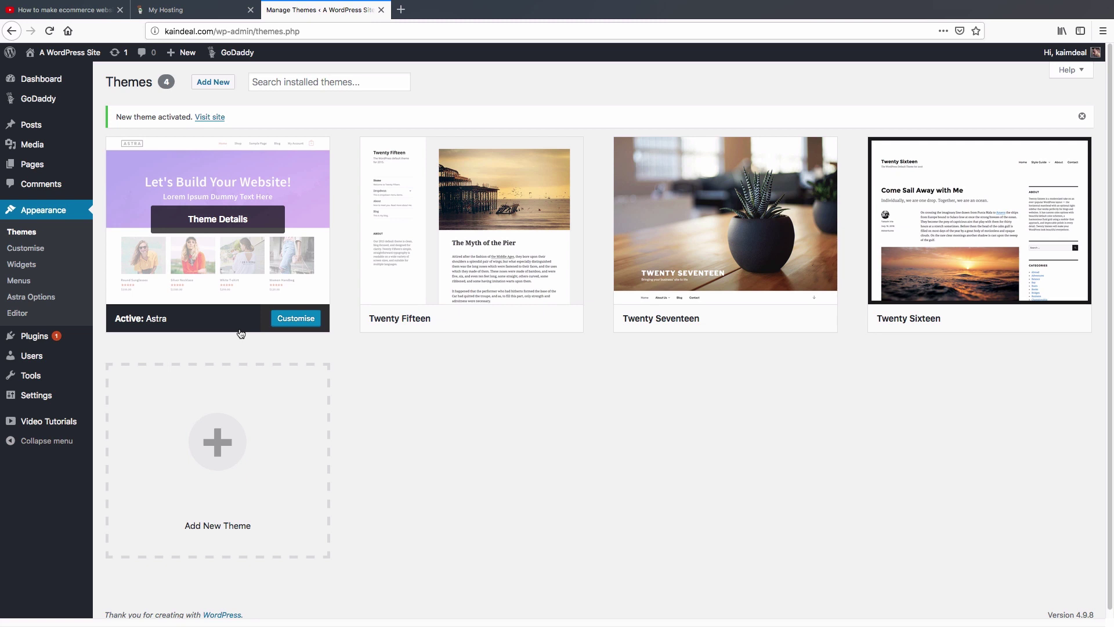
pyautogui.moveTo(51, 336)
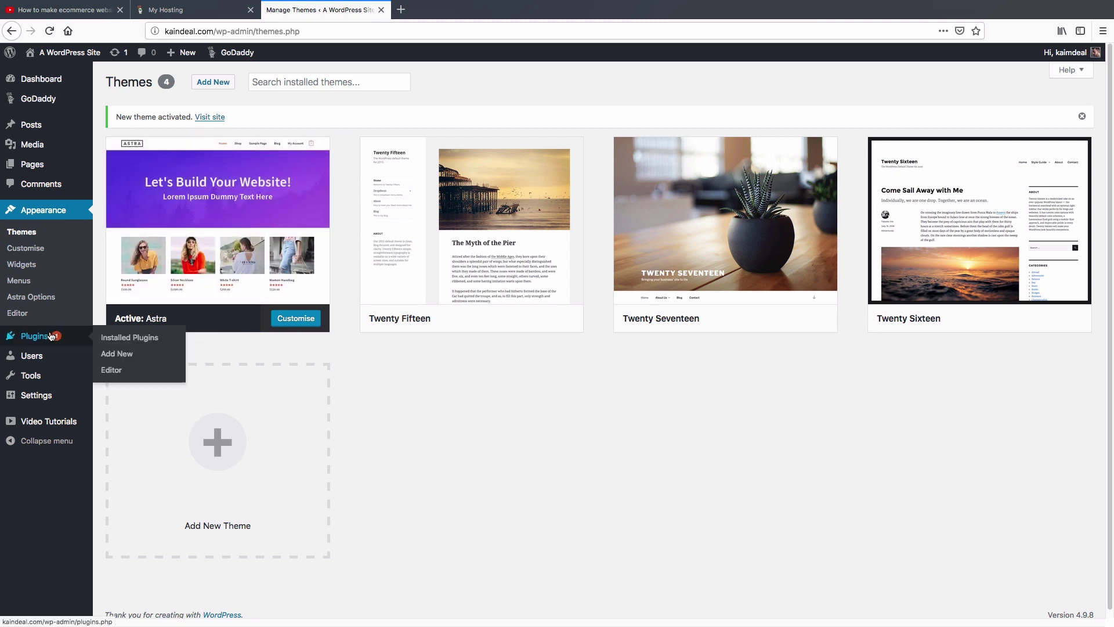
# Search plugins for 'astra', then install and activate Astra Starter Sites.
pyautogui.click(108, 359)
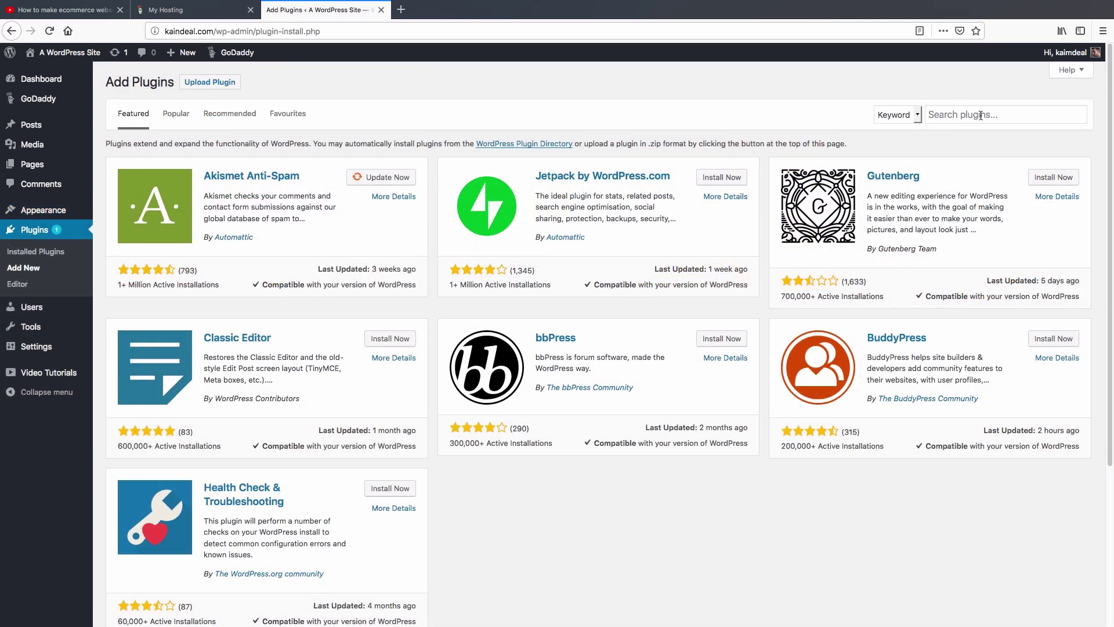
pyautogui.click(980, 116)
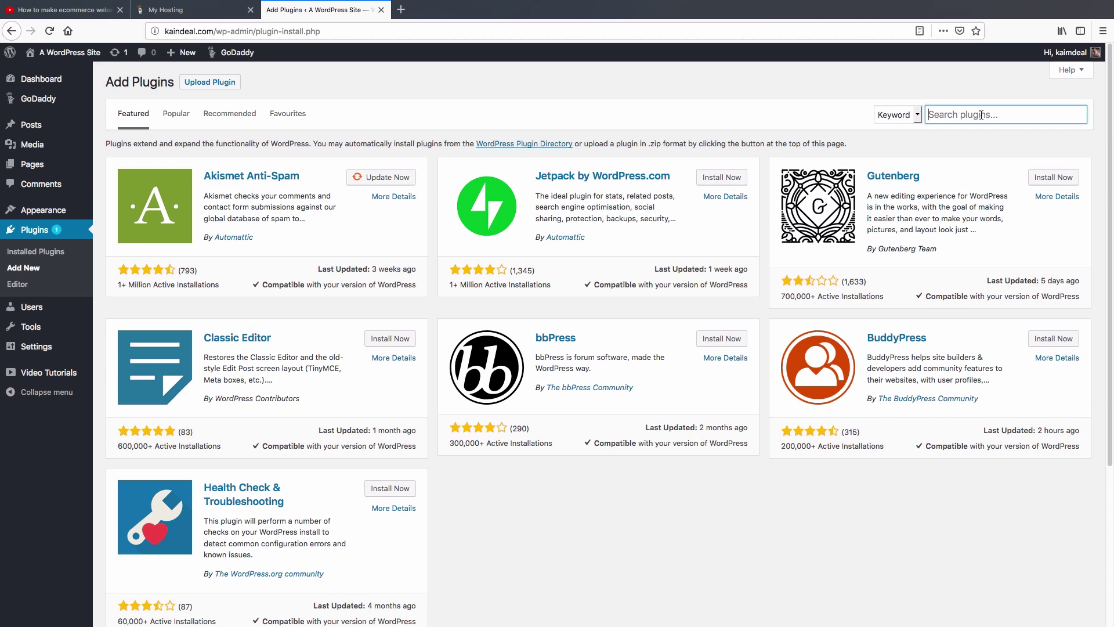
pyautogui.write('astra')
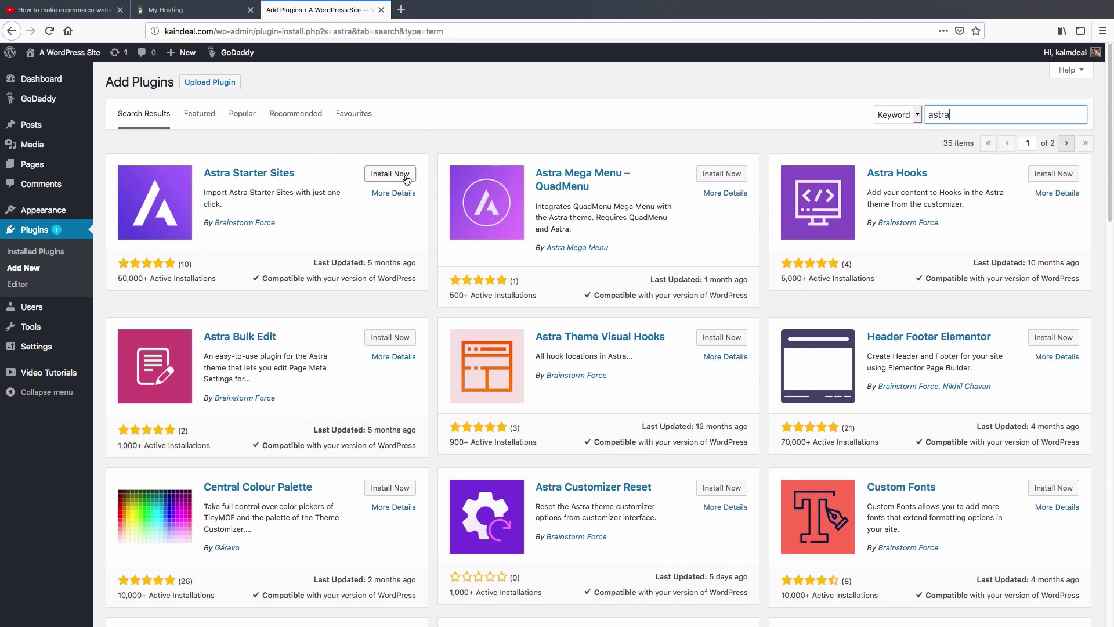
pyautogui.click(390, 174)
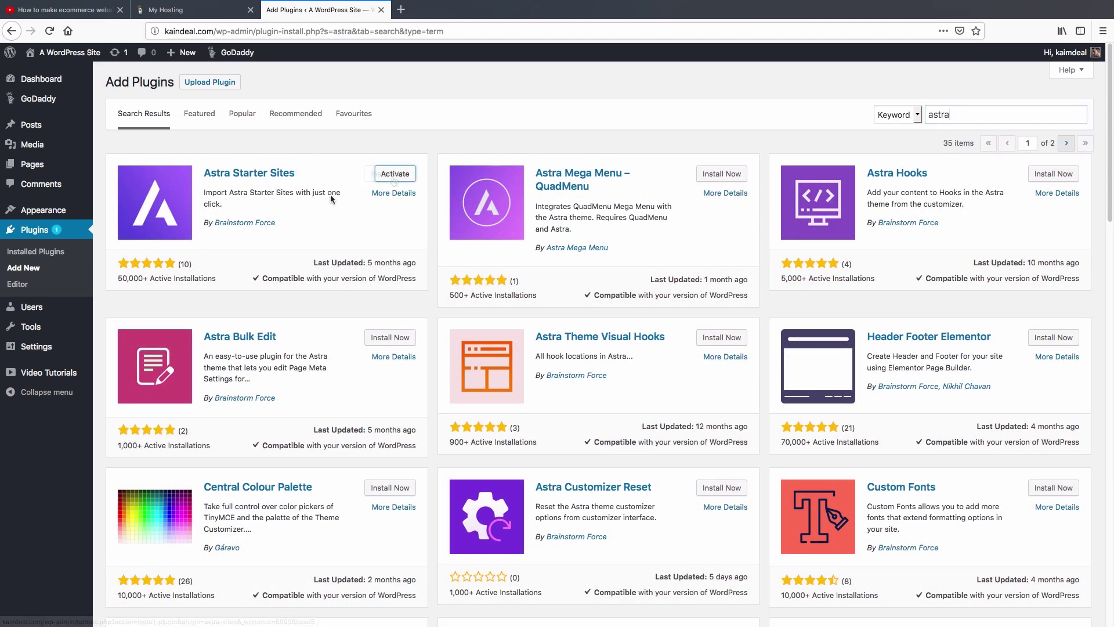
pyautogui.click(395, 174)
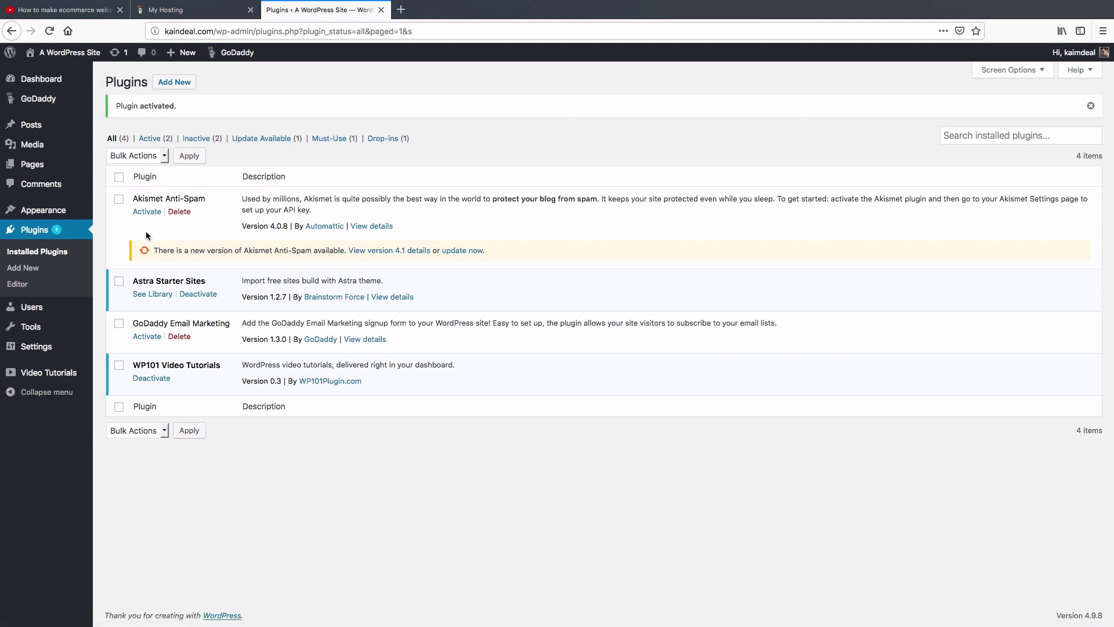
# Delete the Akismet Anti-Spam plugin and confirm removing its data.
pyautogui.click(179, 212)
pyautogui.click(641, 280)
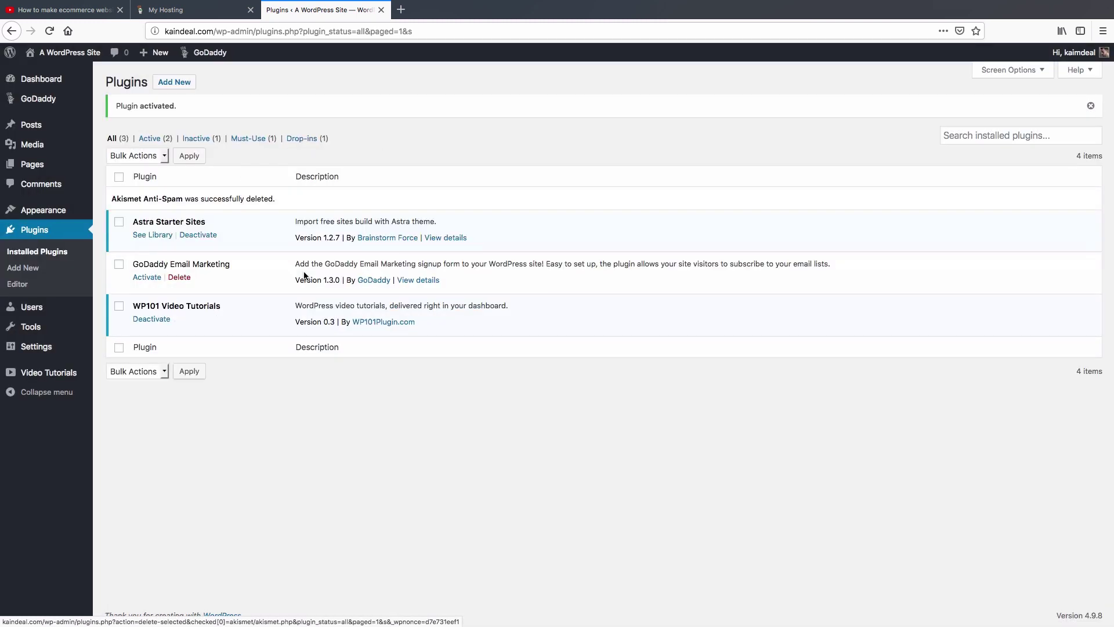
pyautogui.moveTo(50, 214)
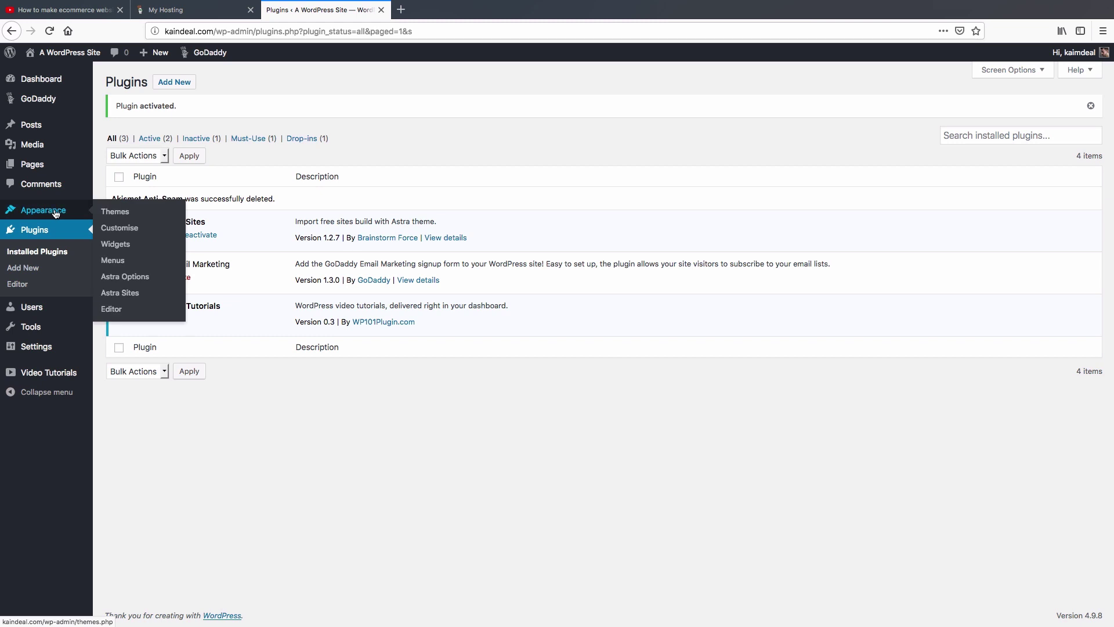
# Filter Astra Sites to Elementor eCommerce templates and preview Brand Store.
pyautogui.click(133, 299)
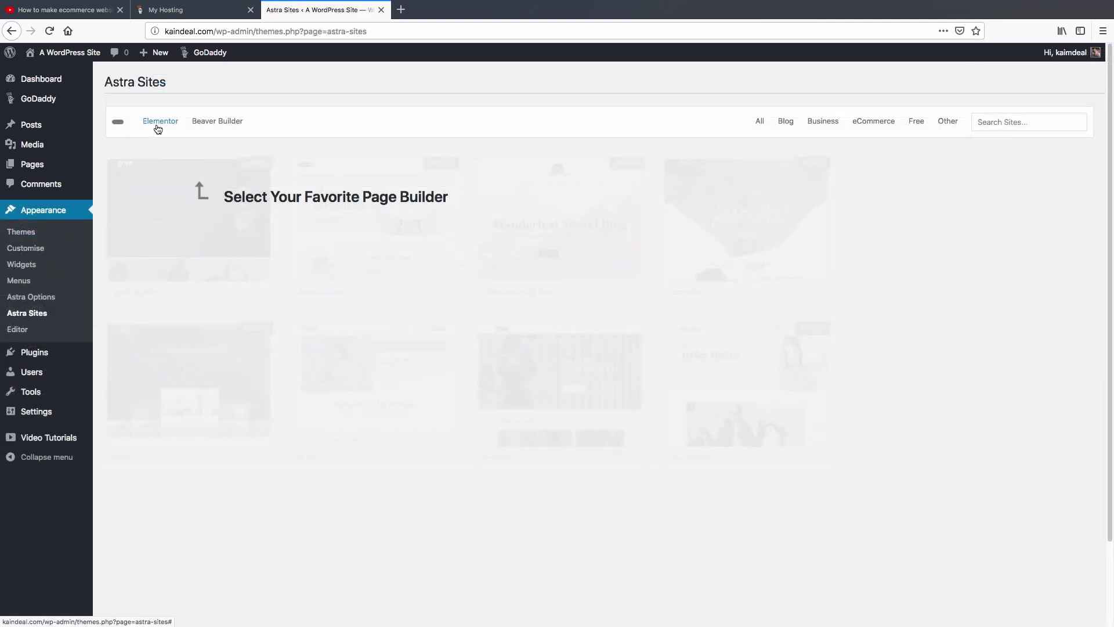
pyautogui.click(157, 127)
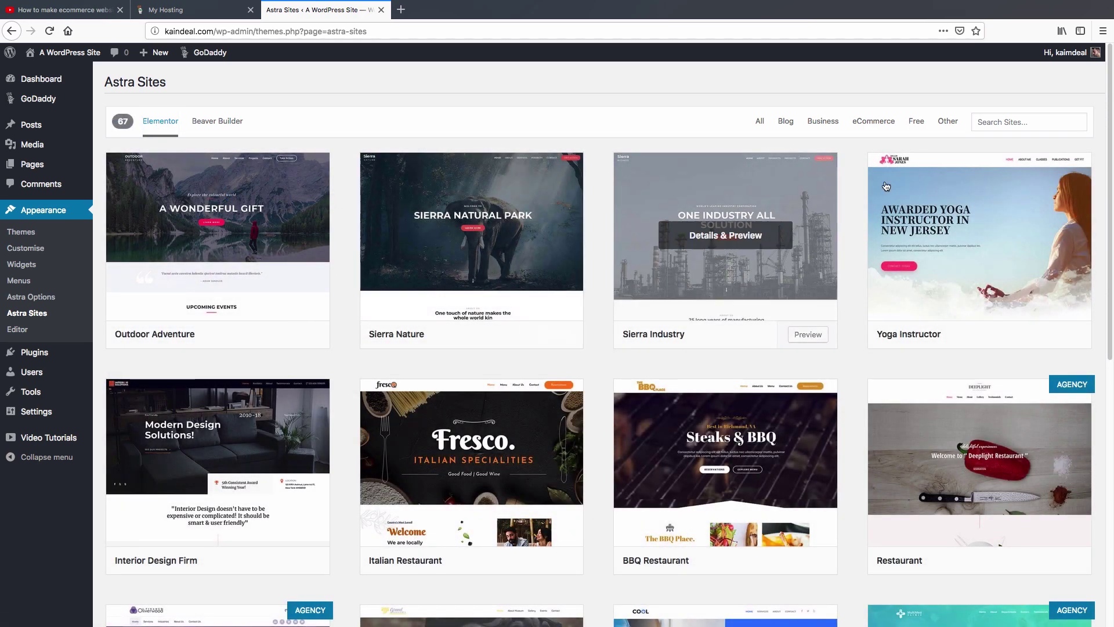
pyautogui.click(875, 124)
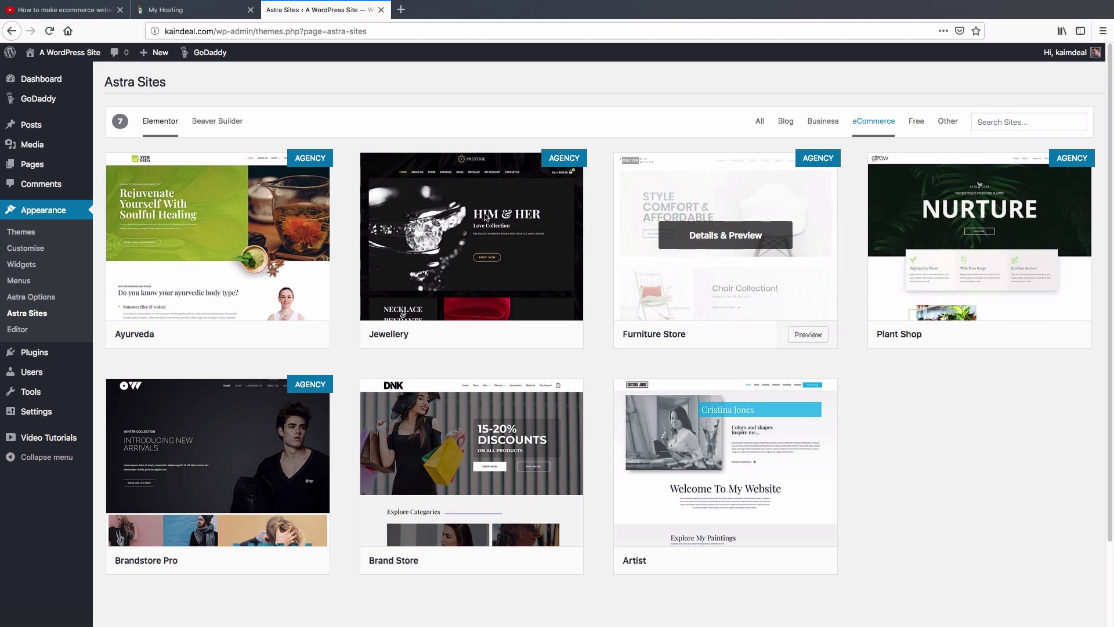
pyautogui.moveTo(408, 398)
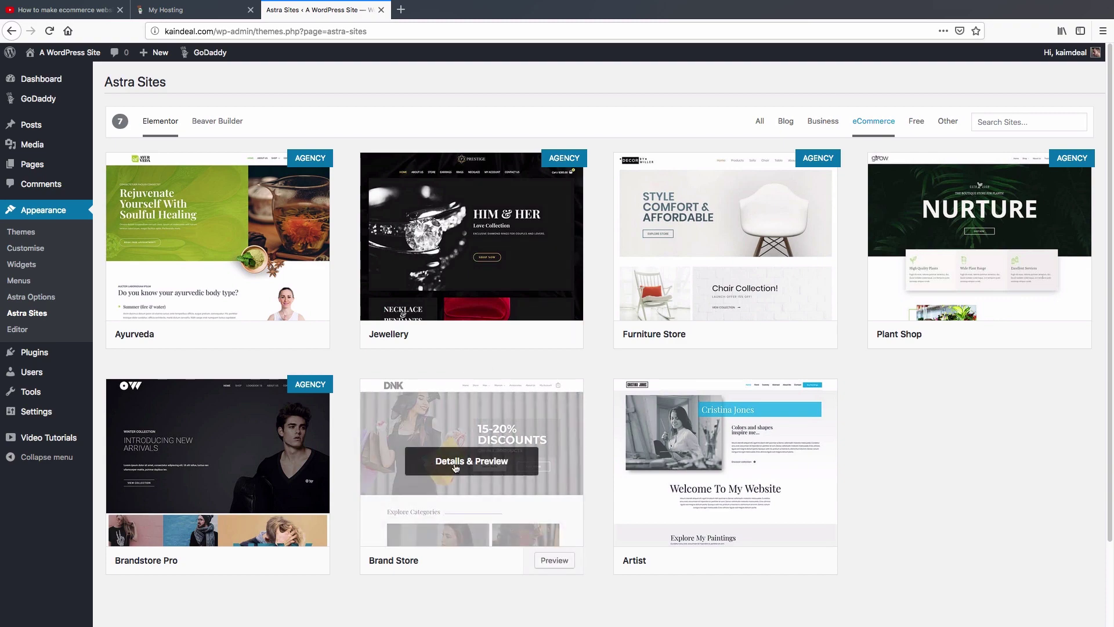
pyautogui.click(456, 467)
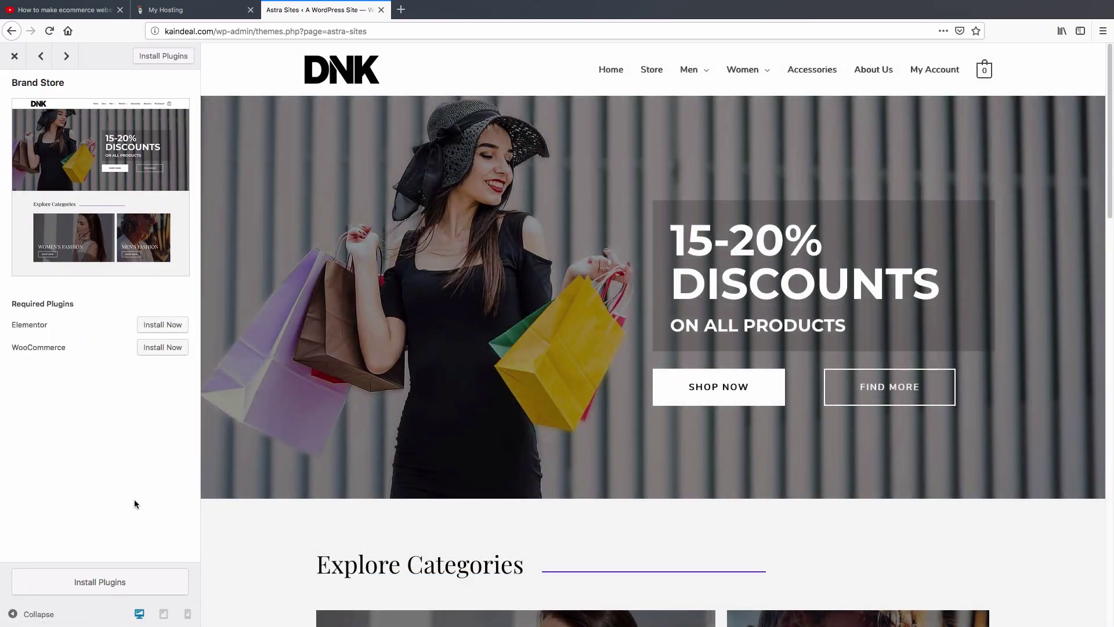
# Install Elementor and WooCommerce, import the Brand Store starter site, and open the resulting DNK storefront.
pyautogui.click(120, 582)
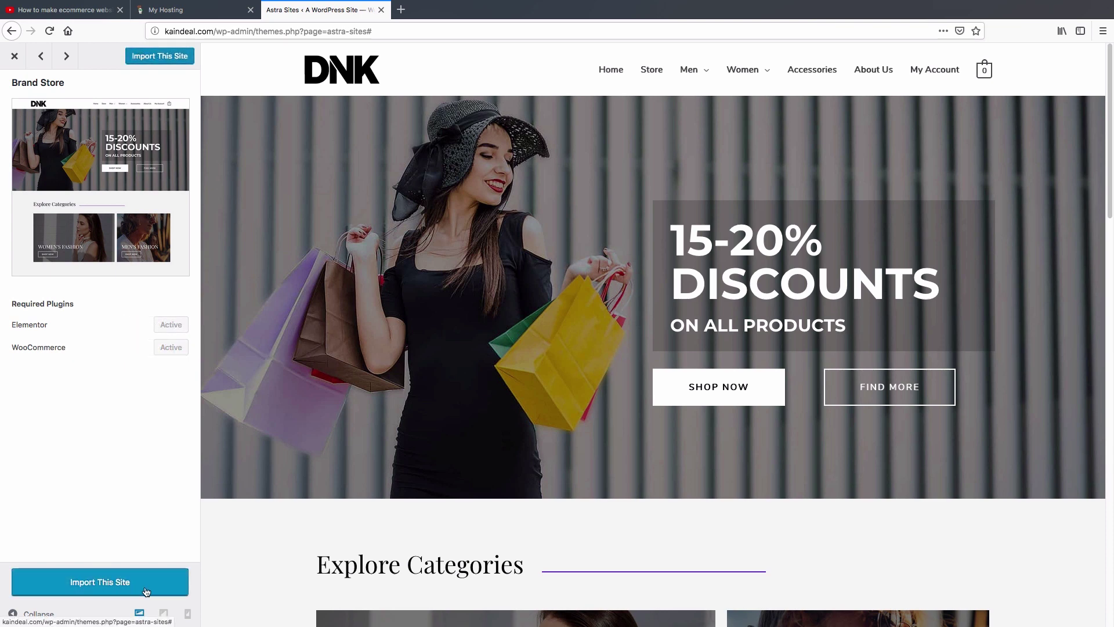
pyautogui.click(145, 591)
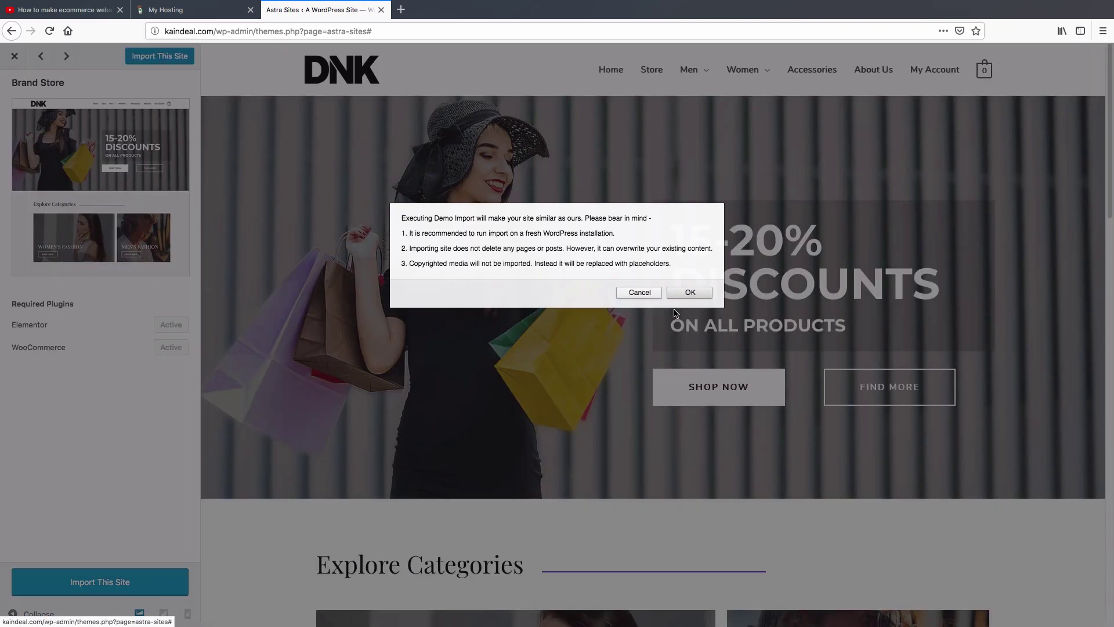
pyautogui.click(691, 293)
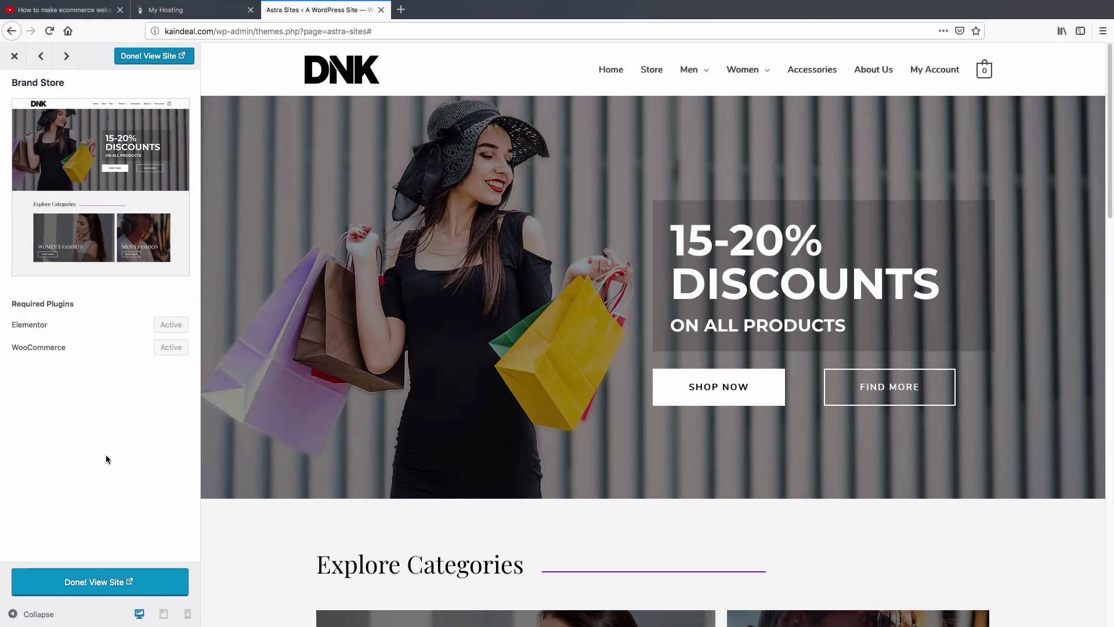
pyautogui.click(99, 584)
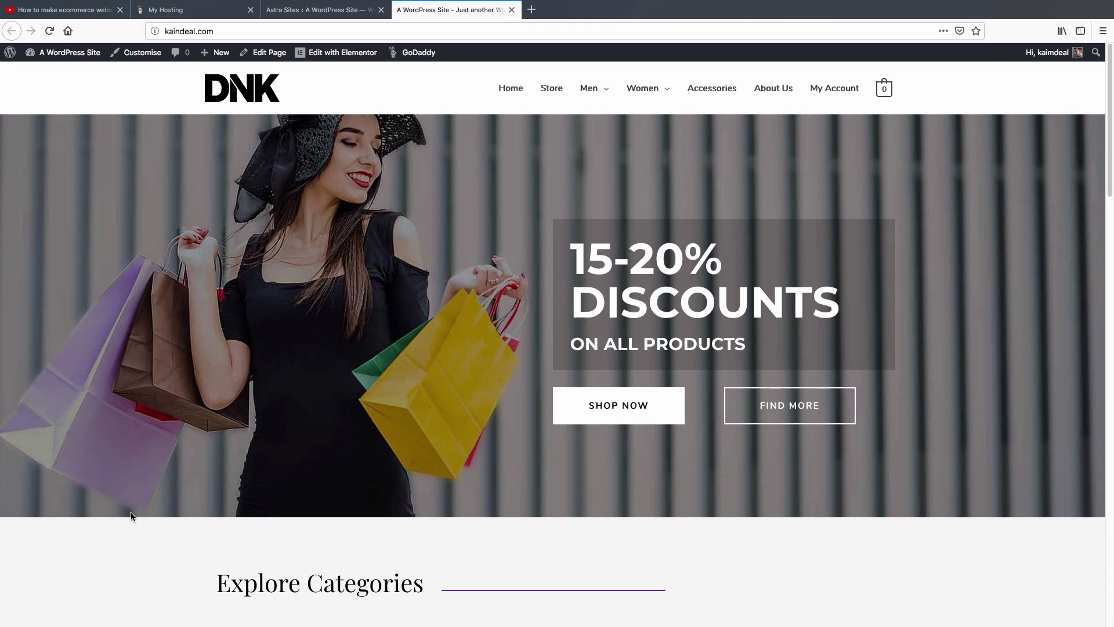
pyautogui.scroll(-15, 130, 513)
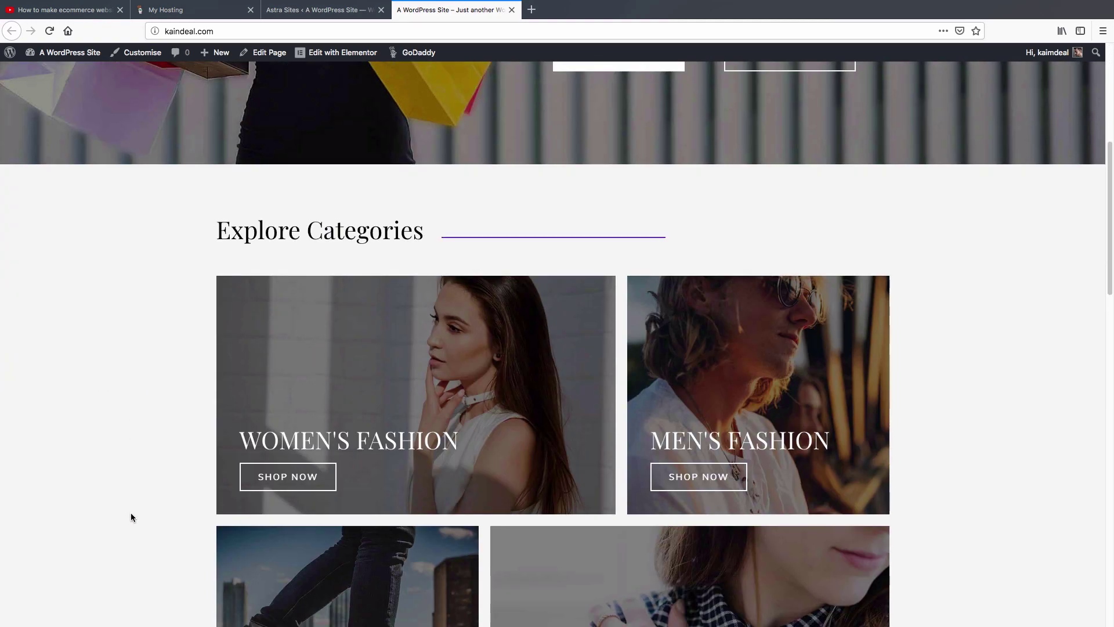
pyautogui.scroll(-1, 130, 518)
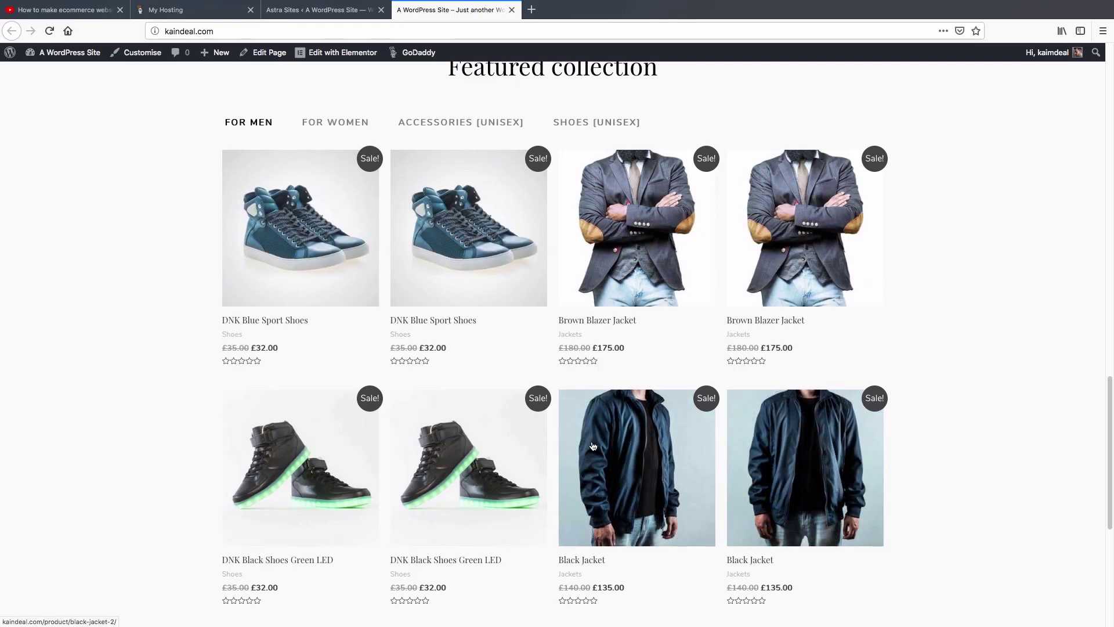
pyautogui.scroll(-5, 119, 400)
pyautogui.scroll(15, 122, 393)
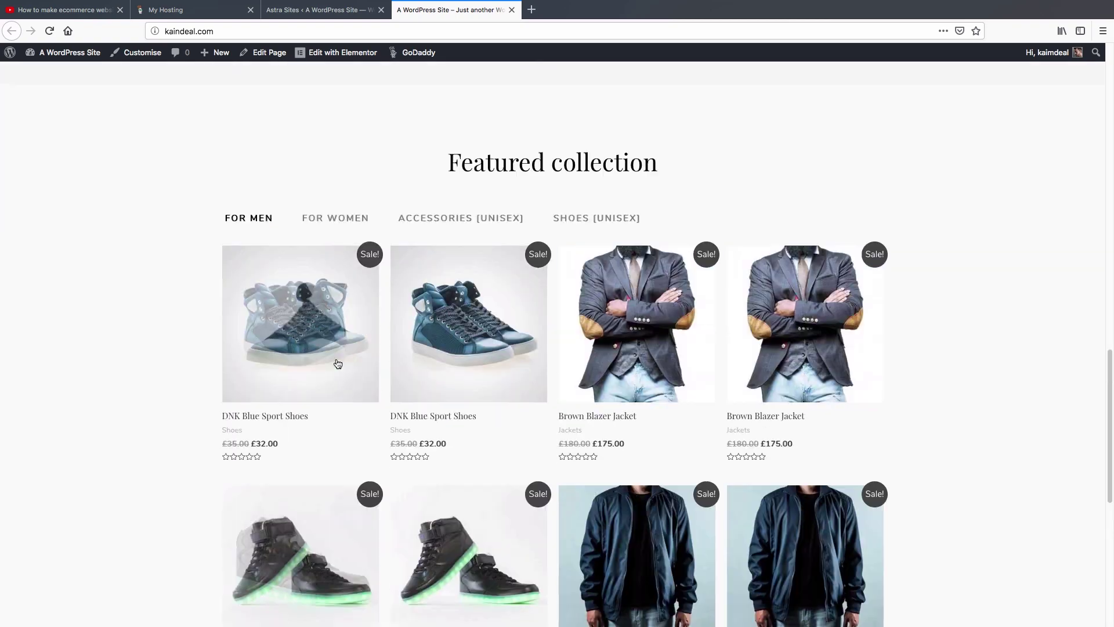
pyautogui.moveTo(885, 88)
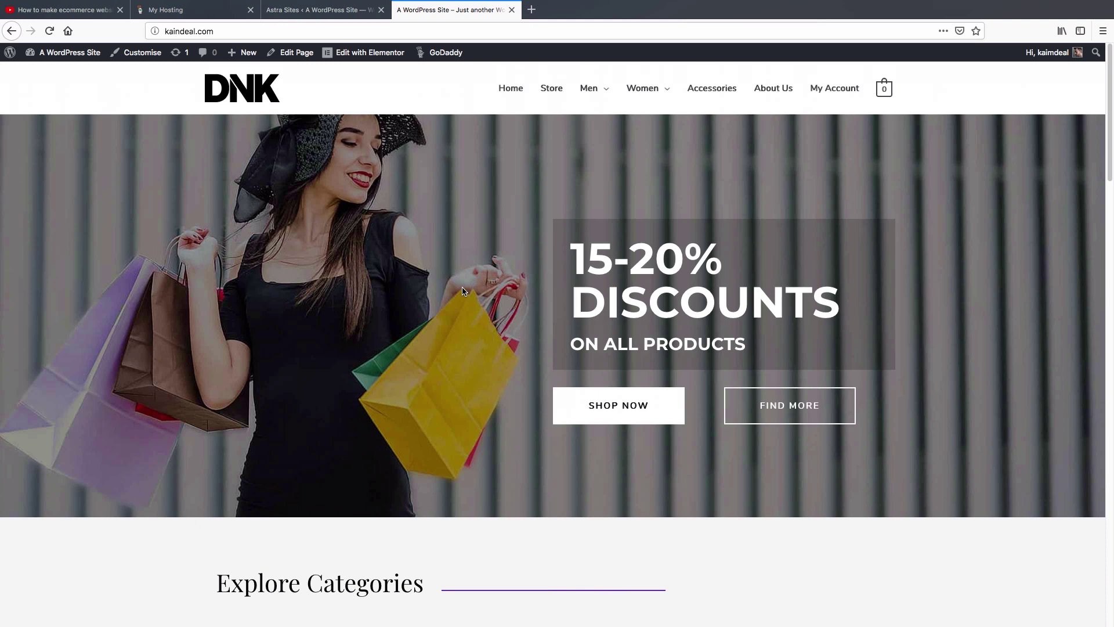
pyautogui.moveTo(1109, 158); pyautogui.dragTo(1110, 275)
pyautogui.scroll(-10, 777, 387)
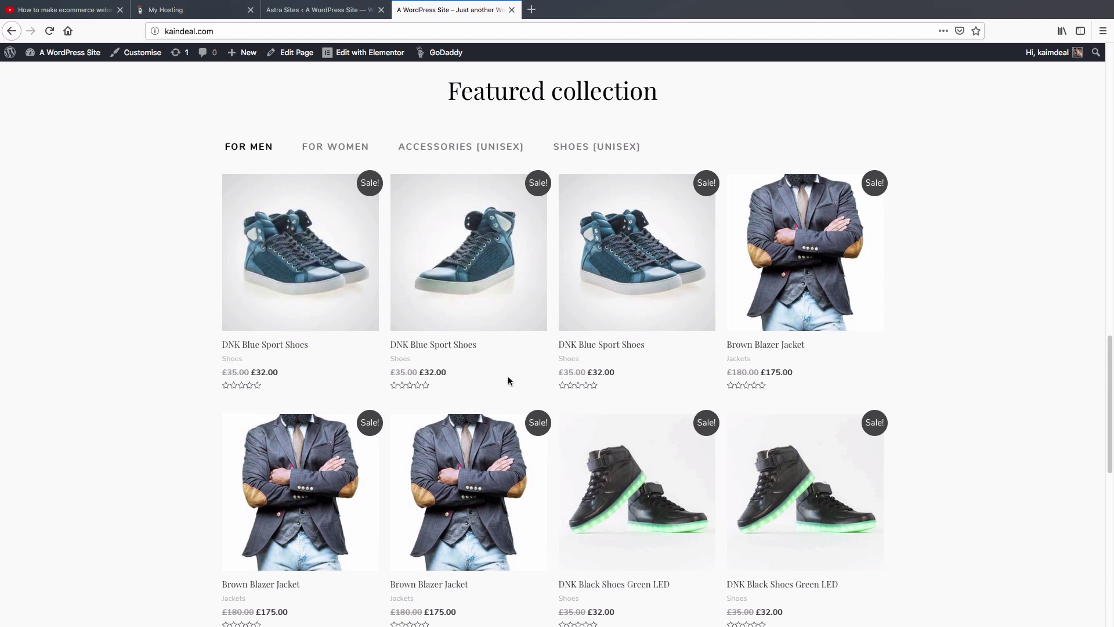
pyautogui.moveTo(1109, 406); pyautogui.dragTo(1109, 51)
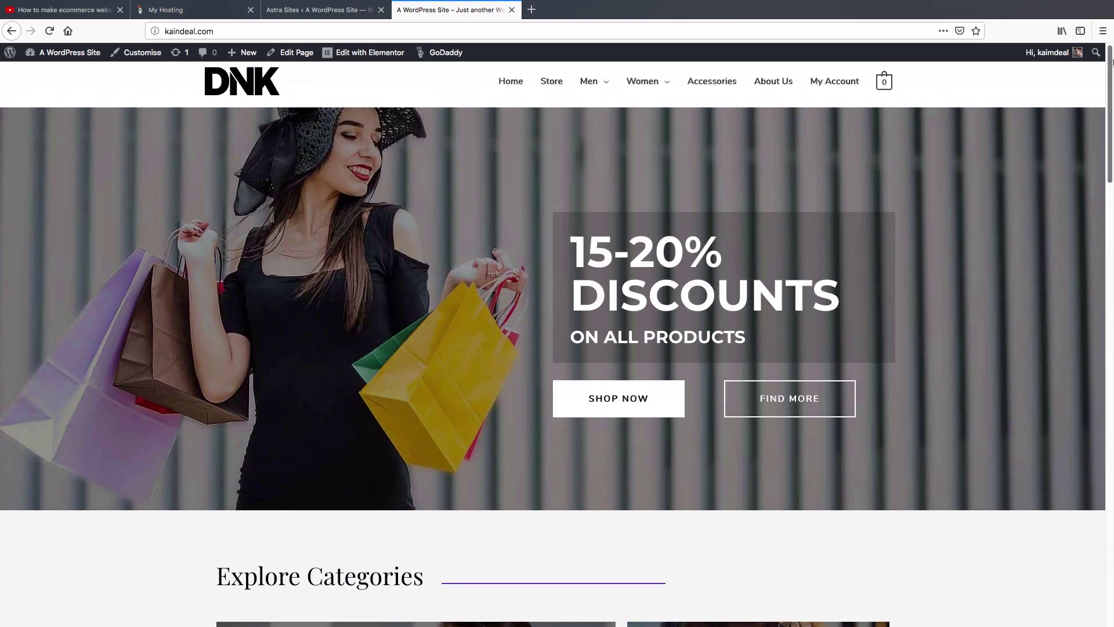
# Turn on the Add To Cart toggle in Customizer Layout > WooCommerce > Shop and publish.
pyautogui.click(137, 53)
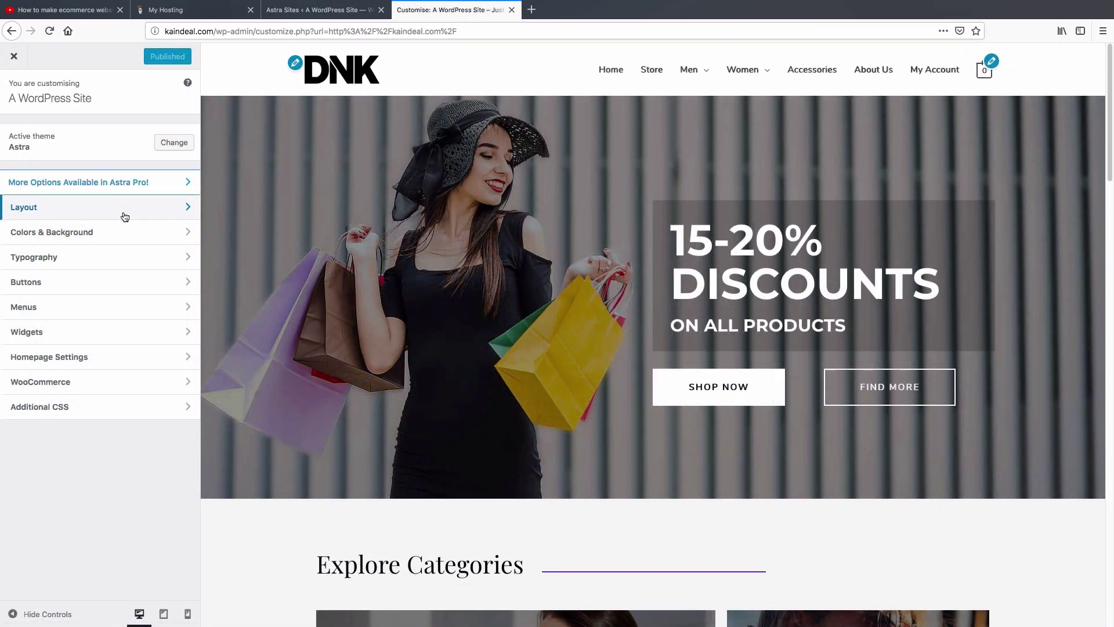
pyautogui.click(125, 215)
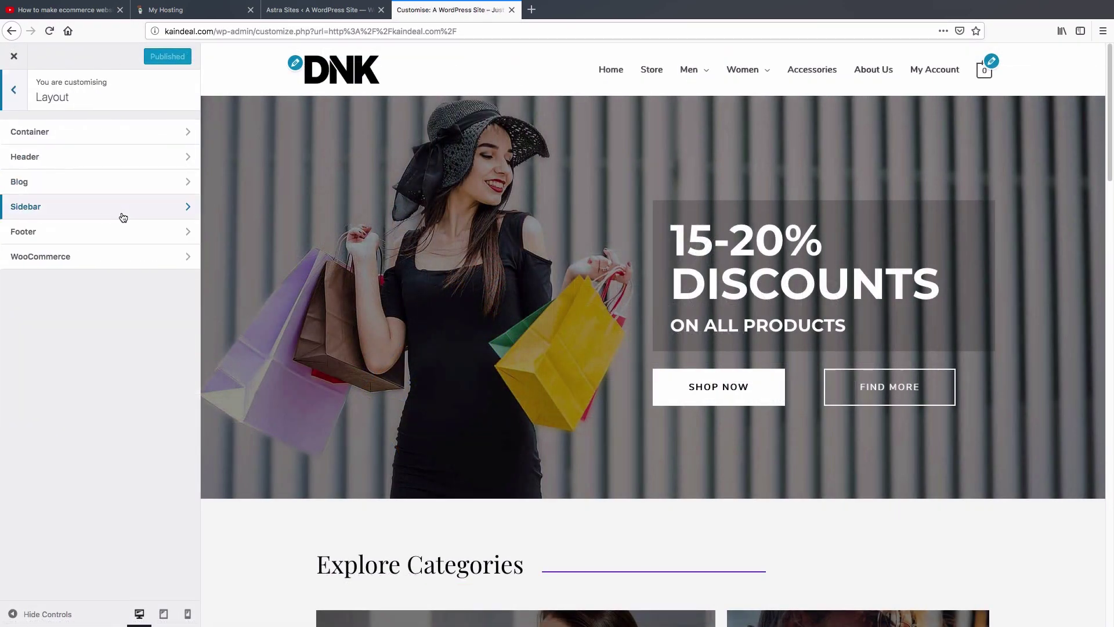
pyautogui.click(123, 264)
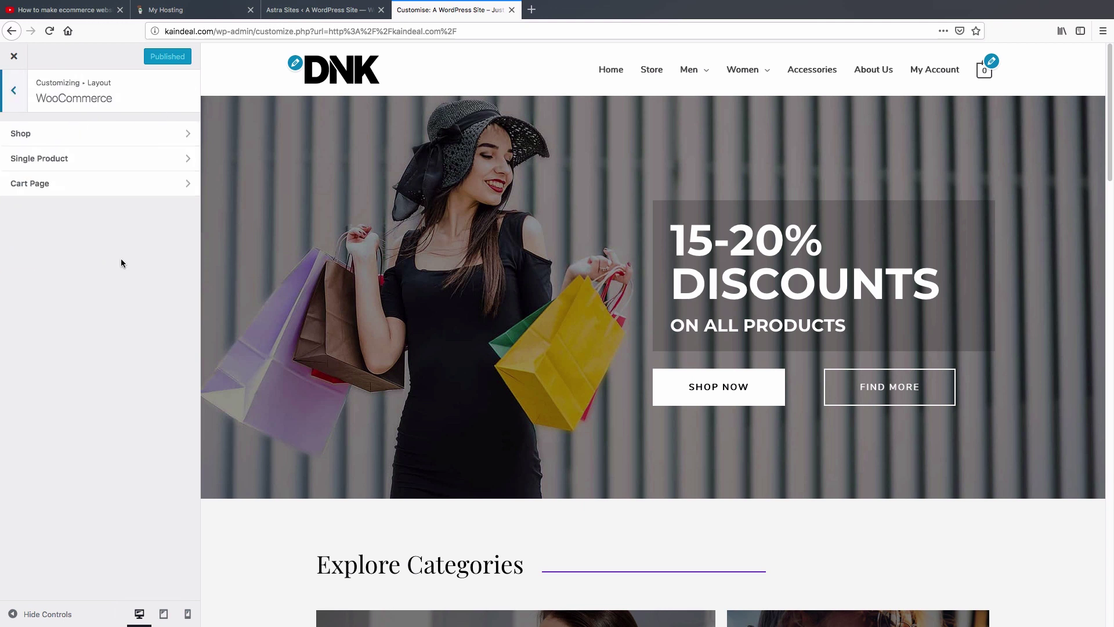
pyautogui.click(89, 138)
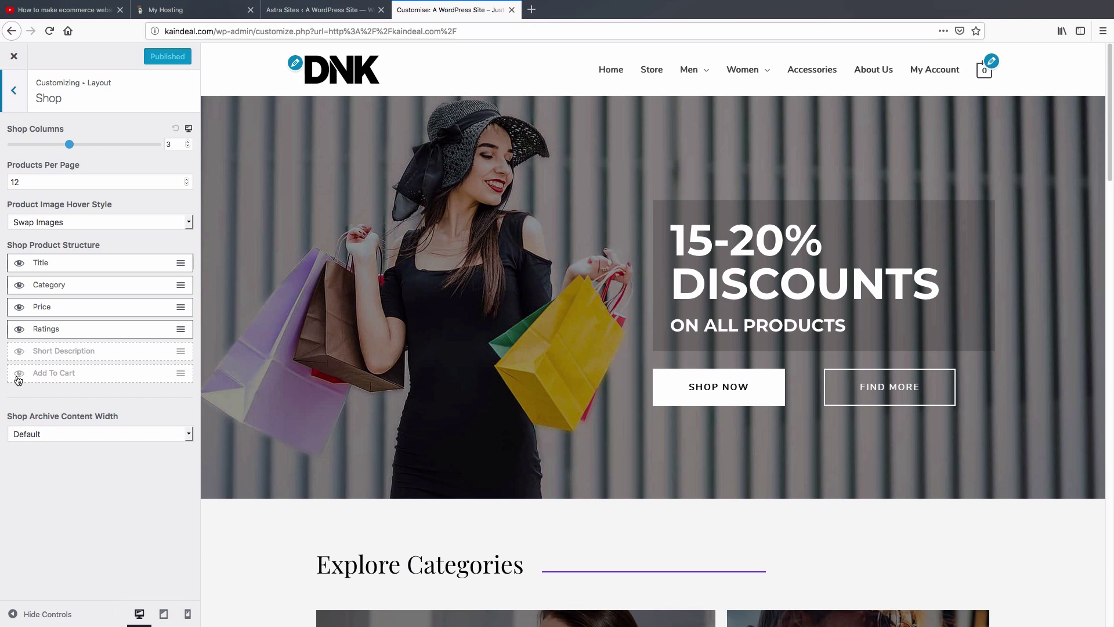
pyautogui.click(19, 377)
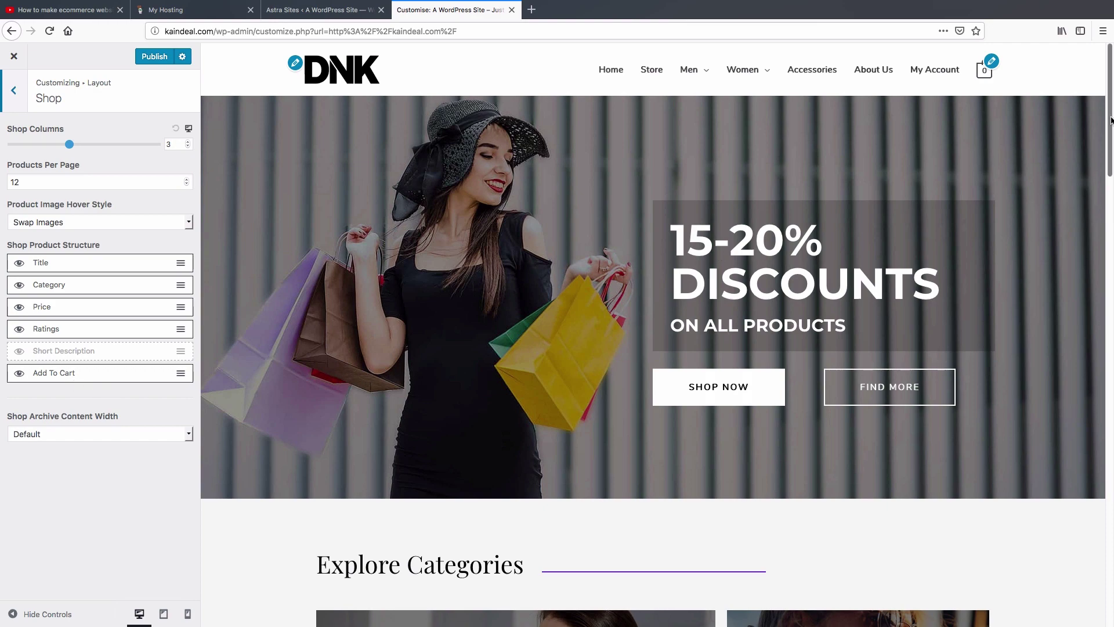
pyautogui.moveTo(1109, 128); pyautogui.dragTo(1110, 374)
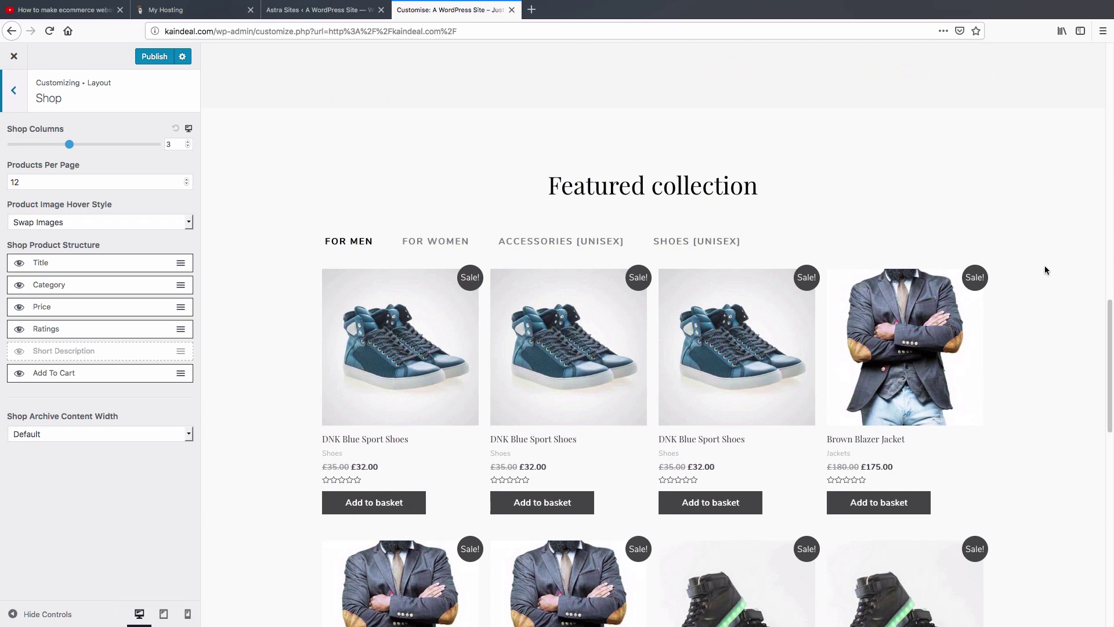
pyautogui.scroll(1, 1044, 268)
pyautogui.scroll(-4, 1044, 269)
pyautogui.scroll(-5, 1030, 291)
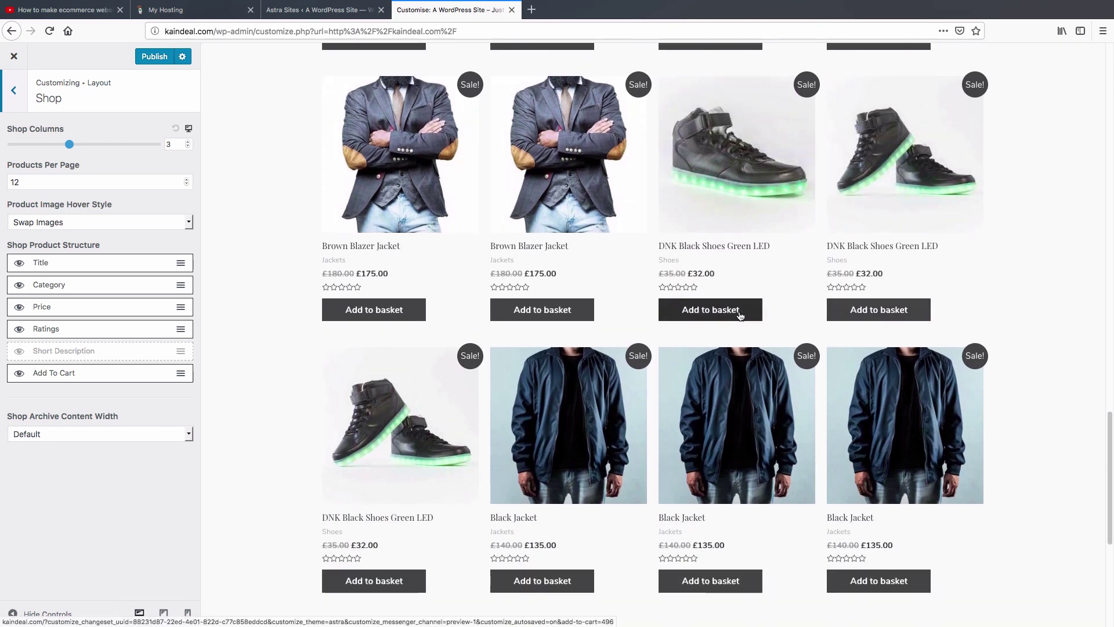
pyautogui.scroll(-4, 748, 319)
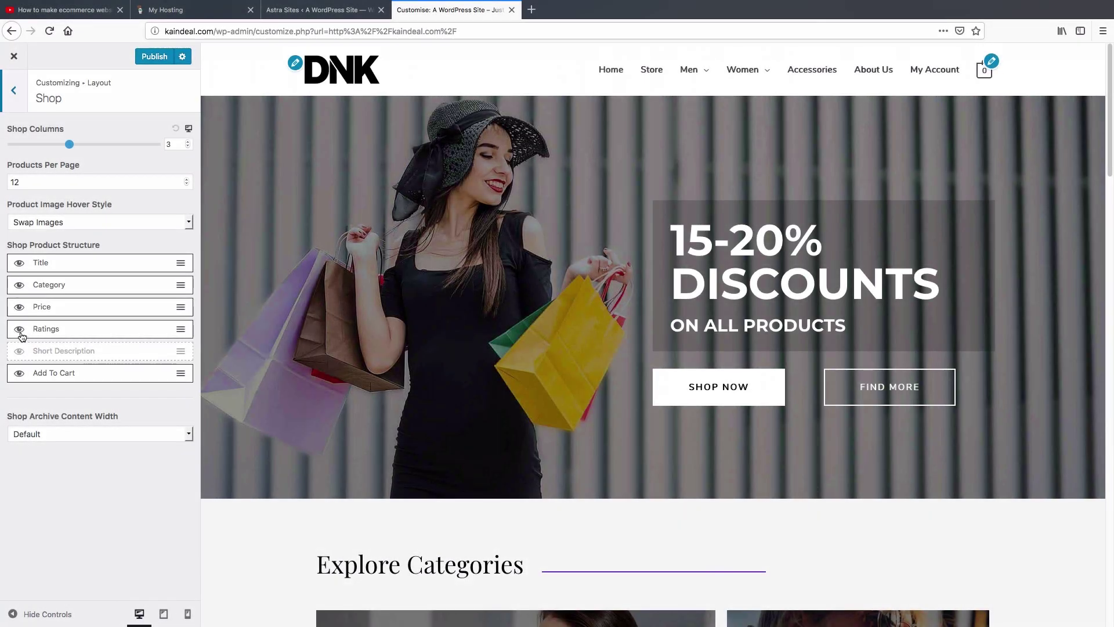
pyautogui.click(158, 58)
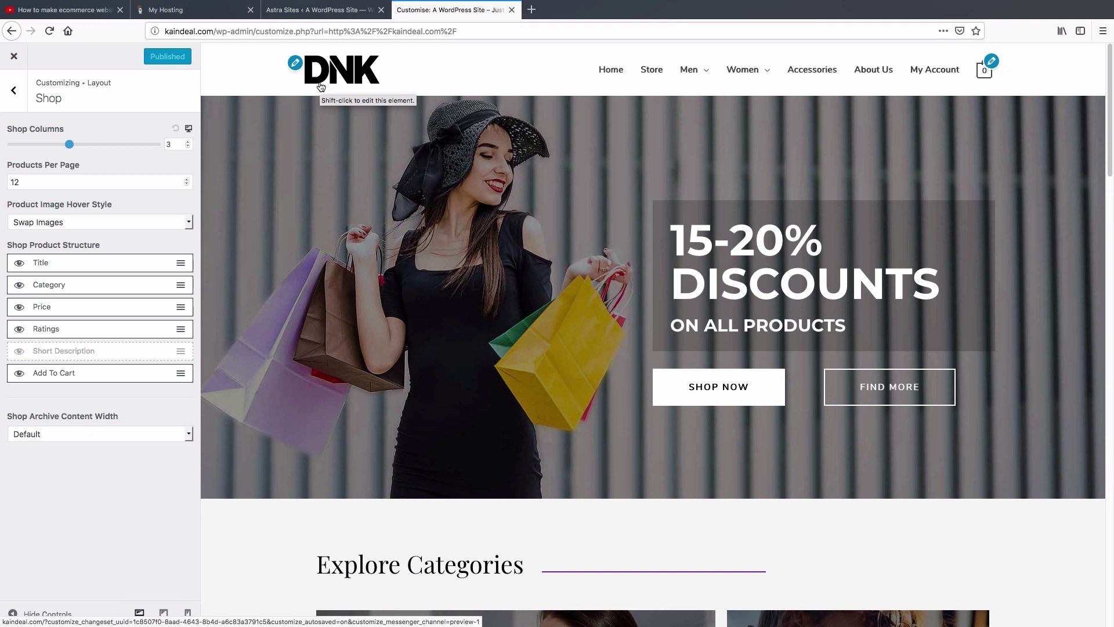
# Set logo-free-img.png from the Media Library as the site logo, skipping cropping.
pyautogui.click(295, 63)
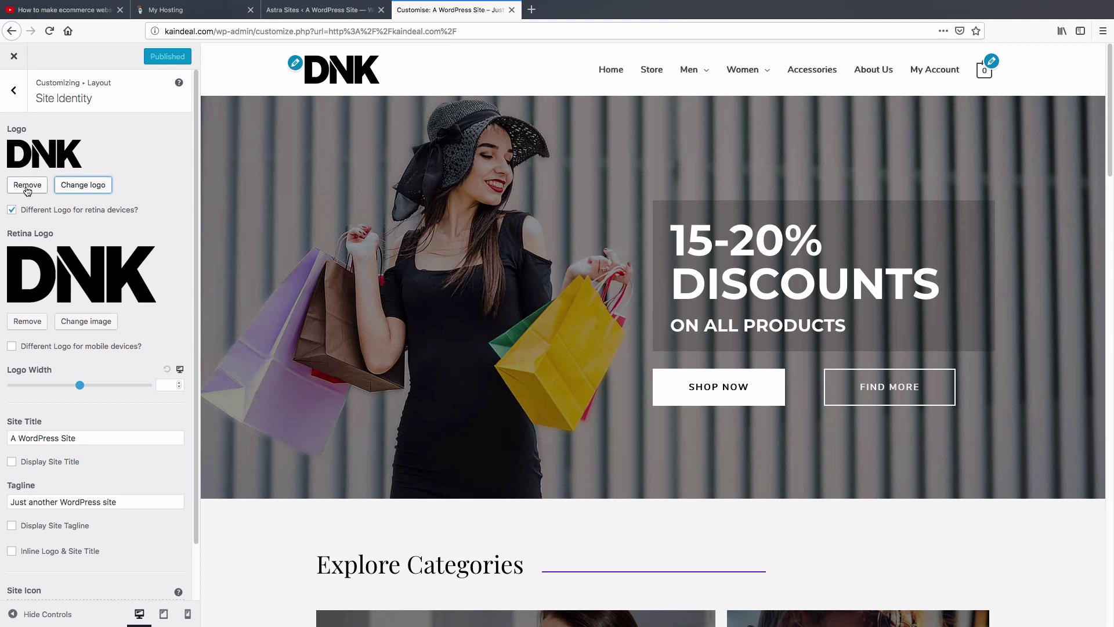
pyautogui.click(84, 185)
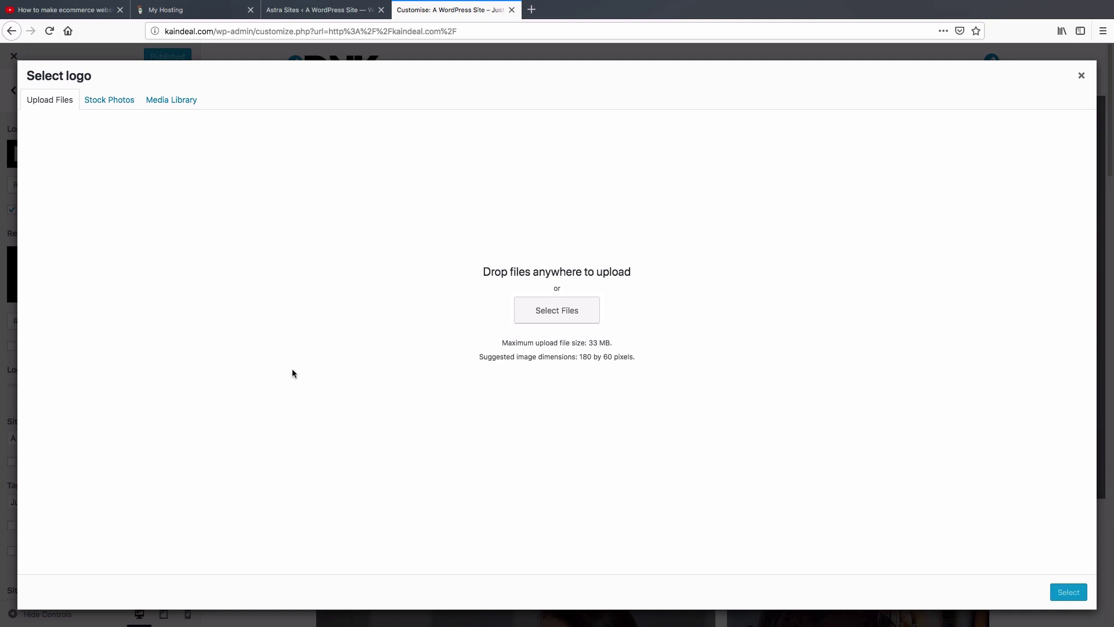
pyautogui.click(122, 107)
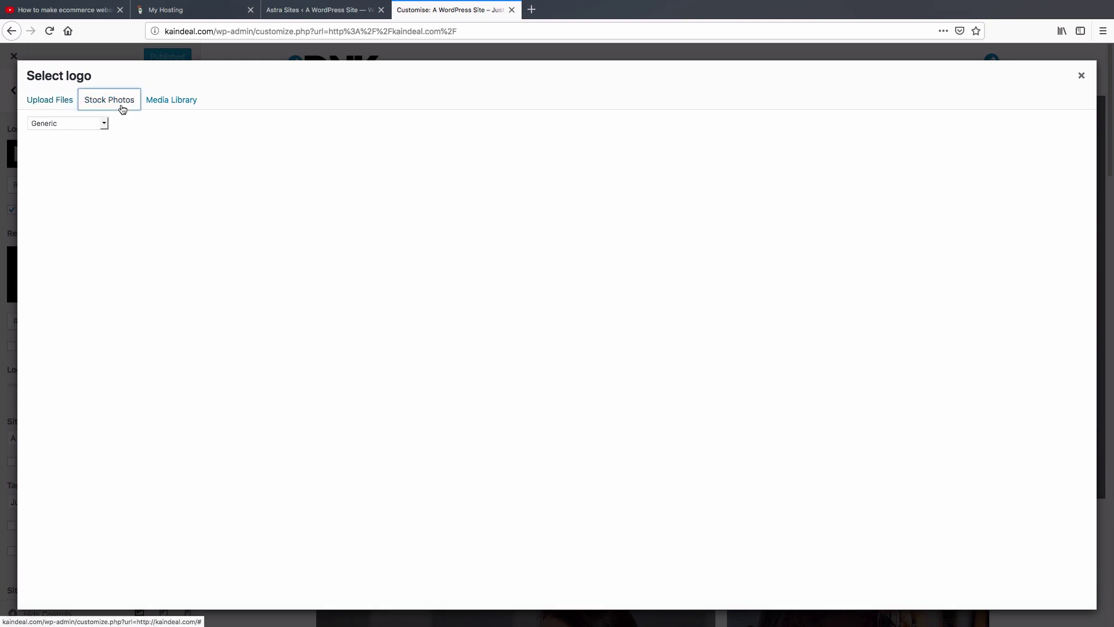
pyautogui.click(166, 106)
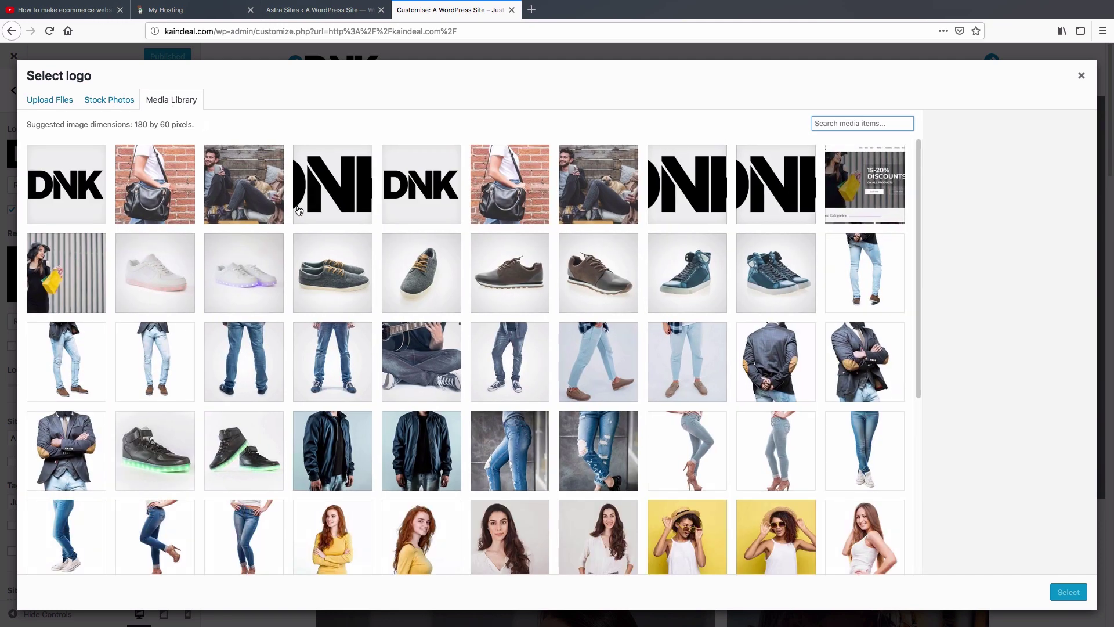
pyautogui.click(422, 205)
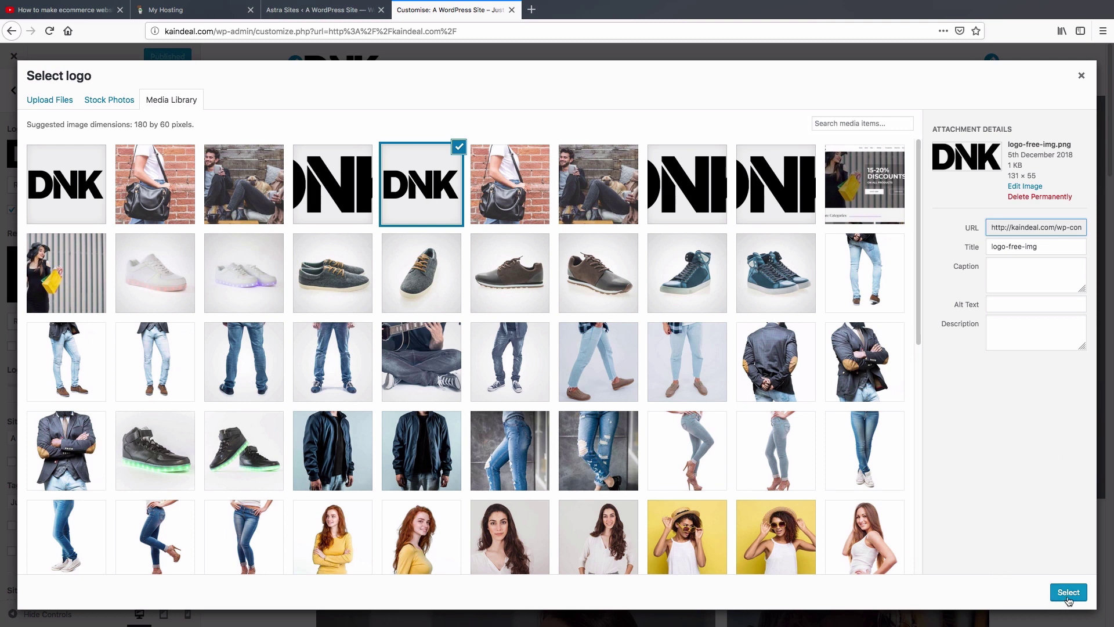
pyautogui.click(1068, 598)
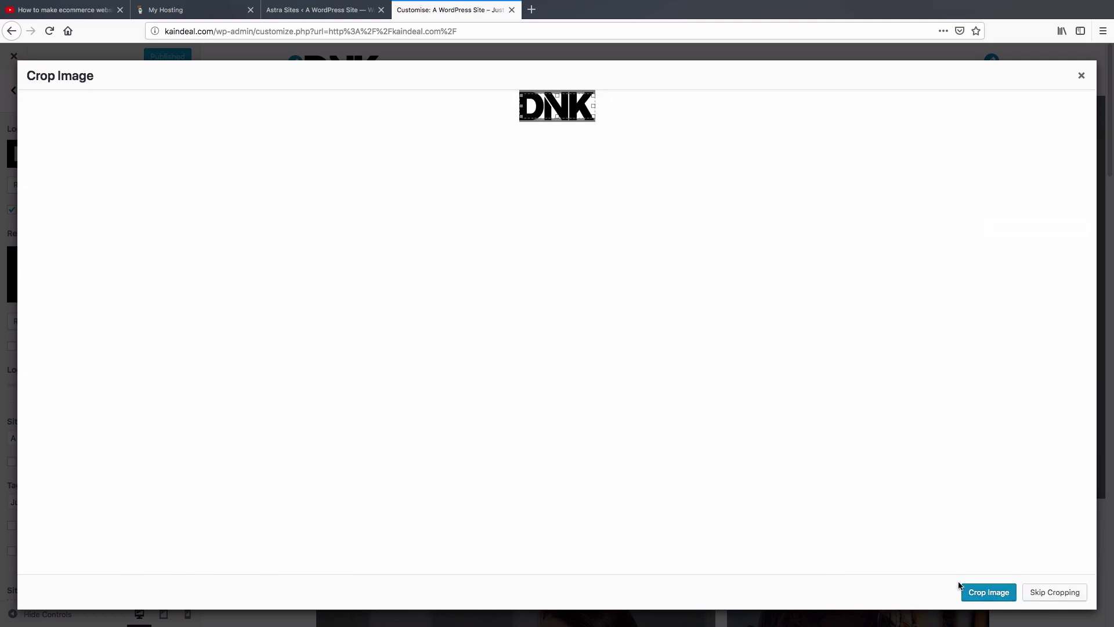
pyautogui.click(1052, 593)
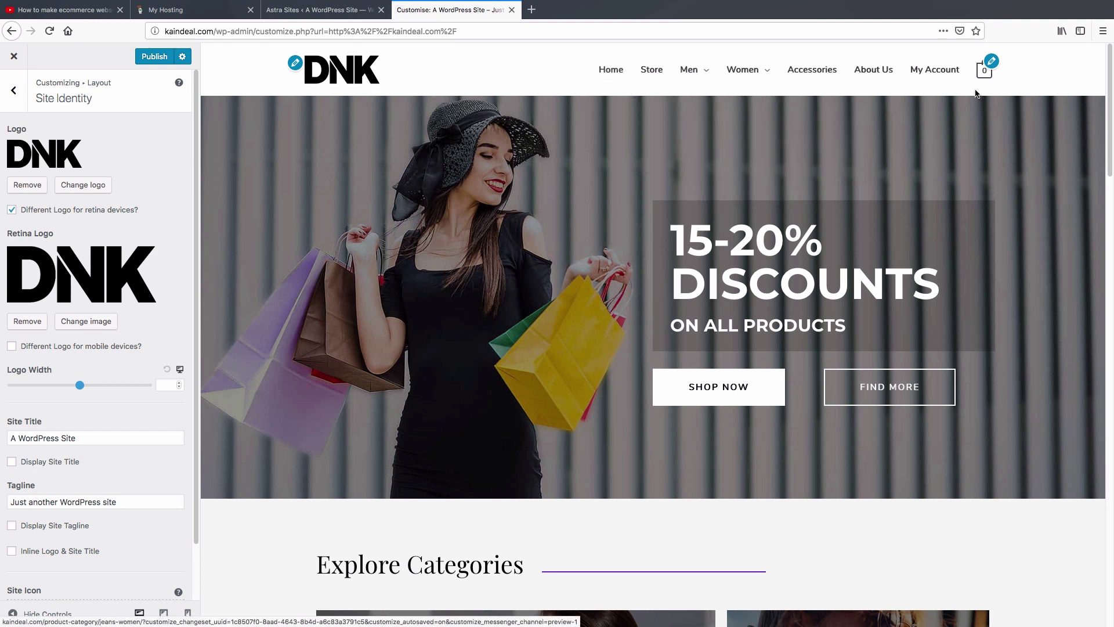
pyautogui.moveTo(692, 73)
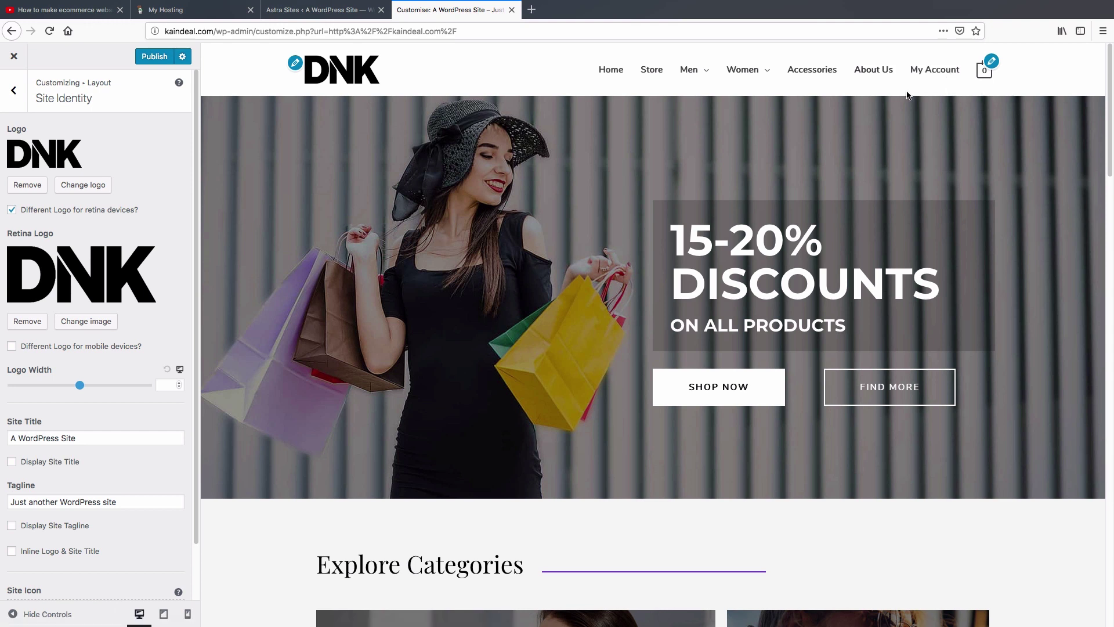
# Open the Main Menu items, move Shirts to top level, then return it under Men.
pyautogui.click(992, 63)
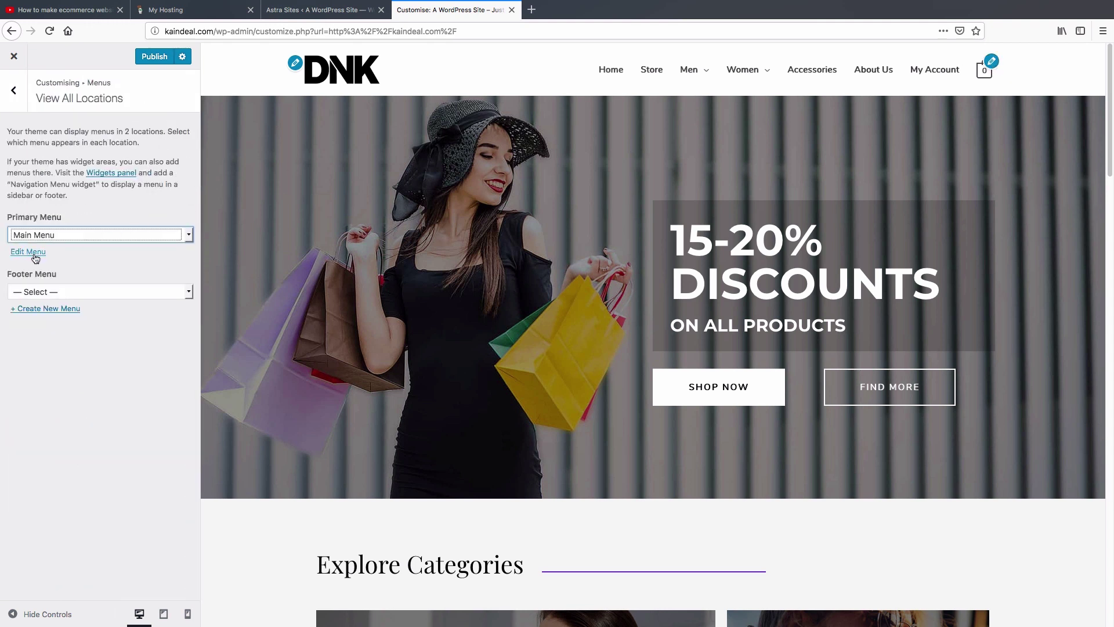
pyautogui.click(28, 253)
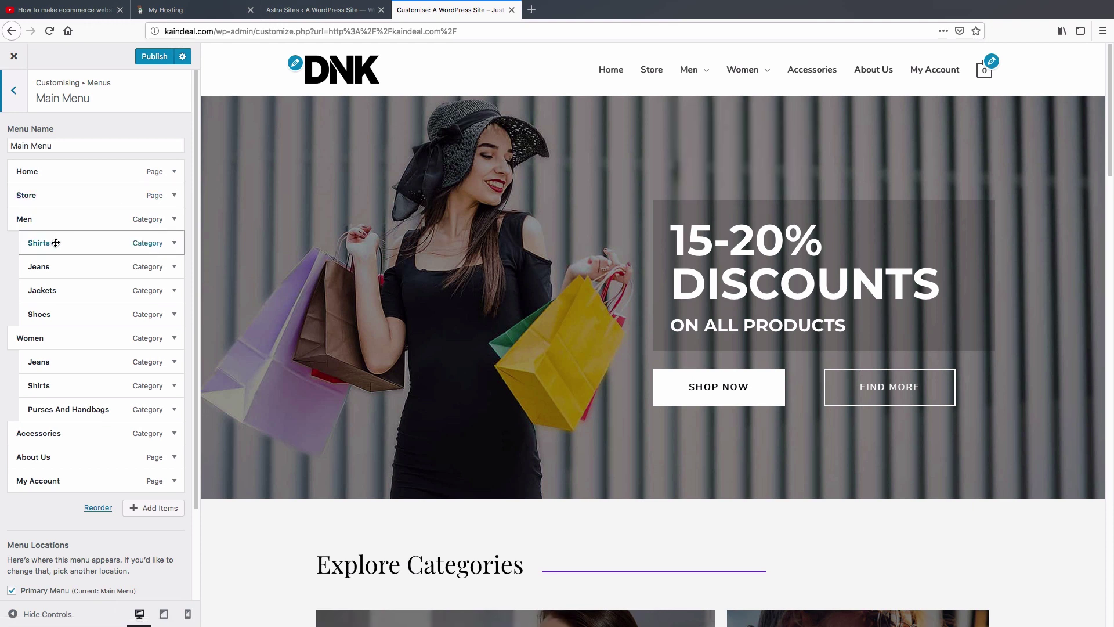
pyautogui.moveTo(56, 243); pyautogui.dragTo(32, 218)
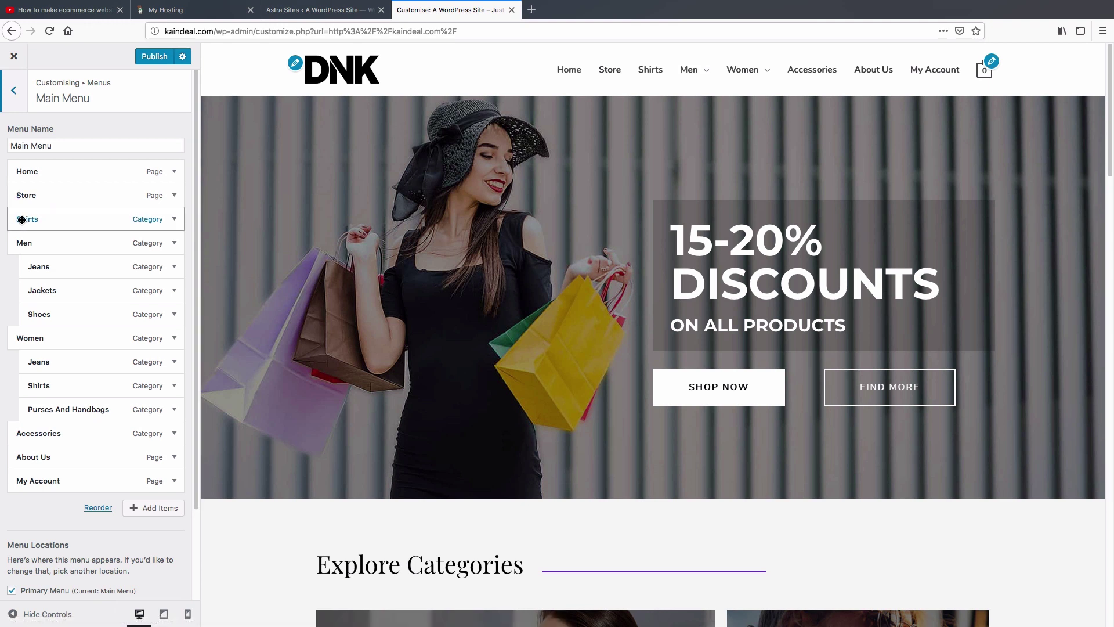
pyautogui.moveTo(24, 220); pyautogui.dragTo(33, 242)
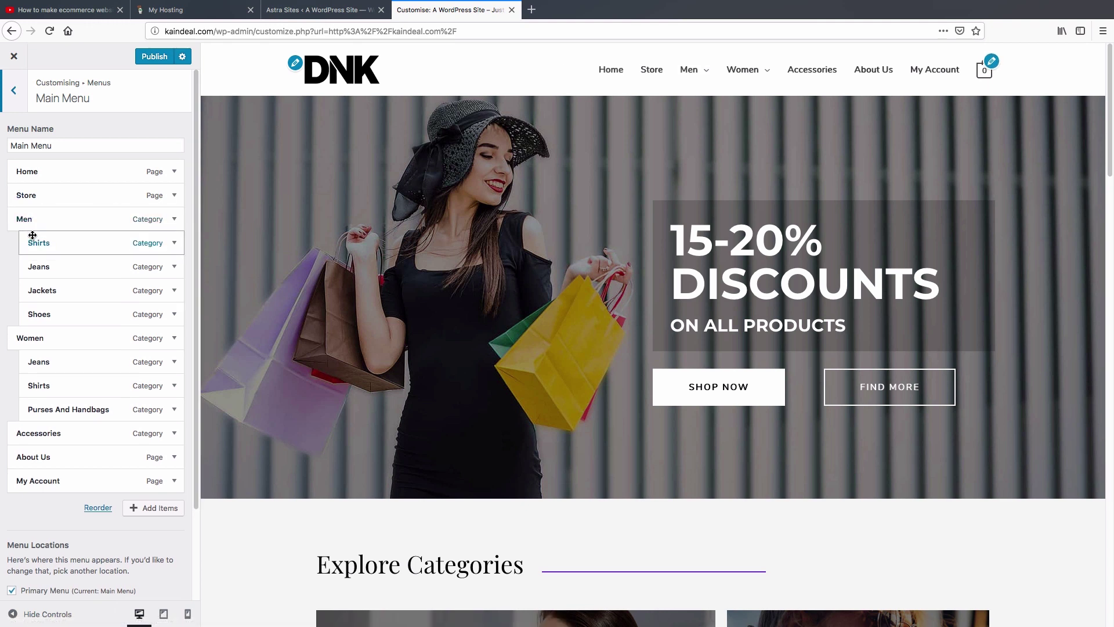
pyautogui.moveTo(704, 108)
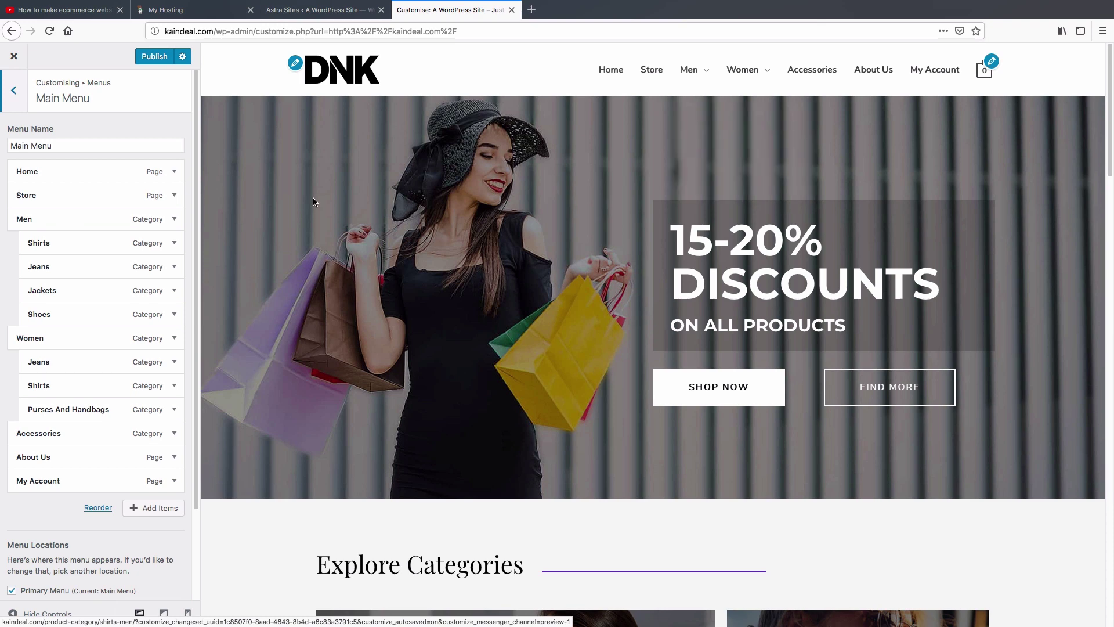
# Find the Fitness Wear product category among the available items and add it to the Main Menu.
pyautogui.click(156, 508)
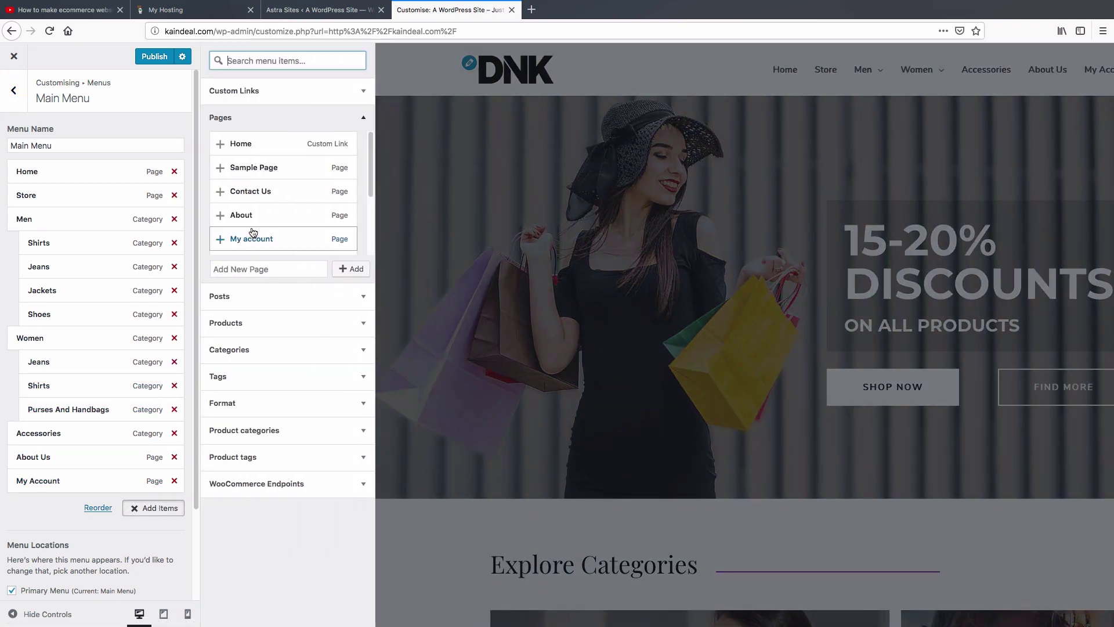
pyautogui.click(356, 119)
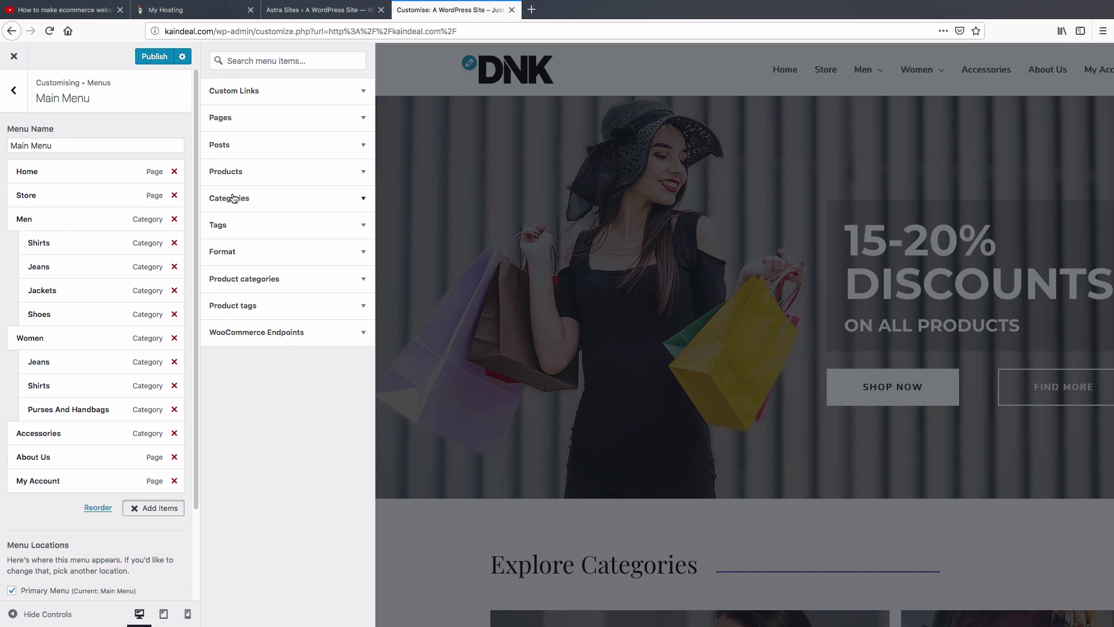
pyautogui.click(283, 199)
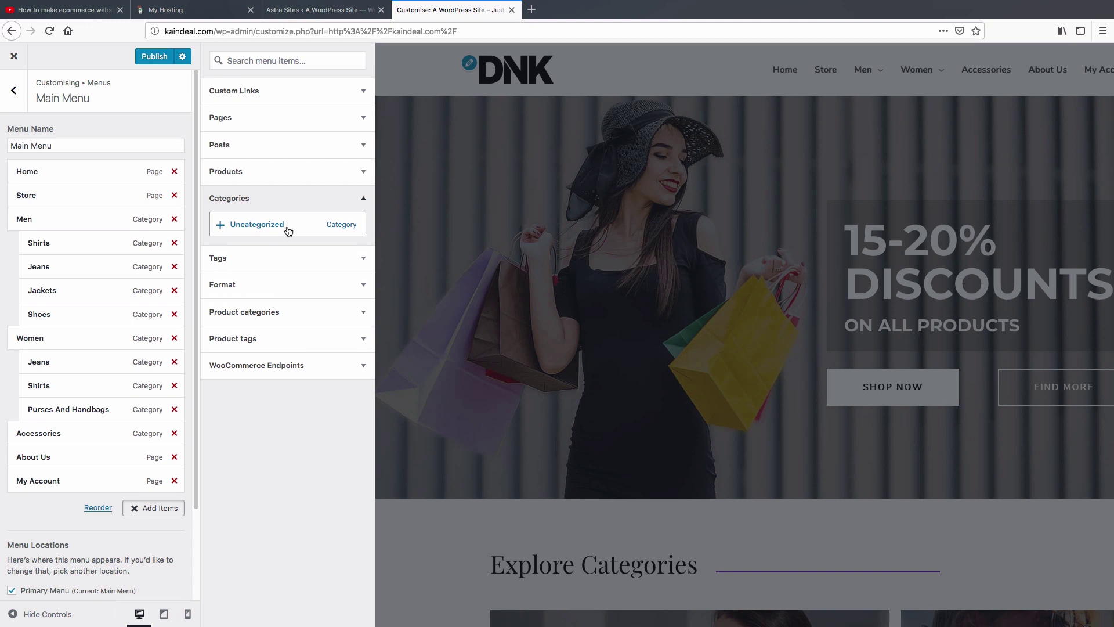
pyautogui.click(325, 202)
pyautogui.click(234, 121)
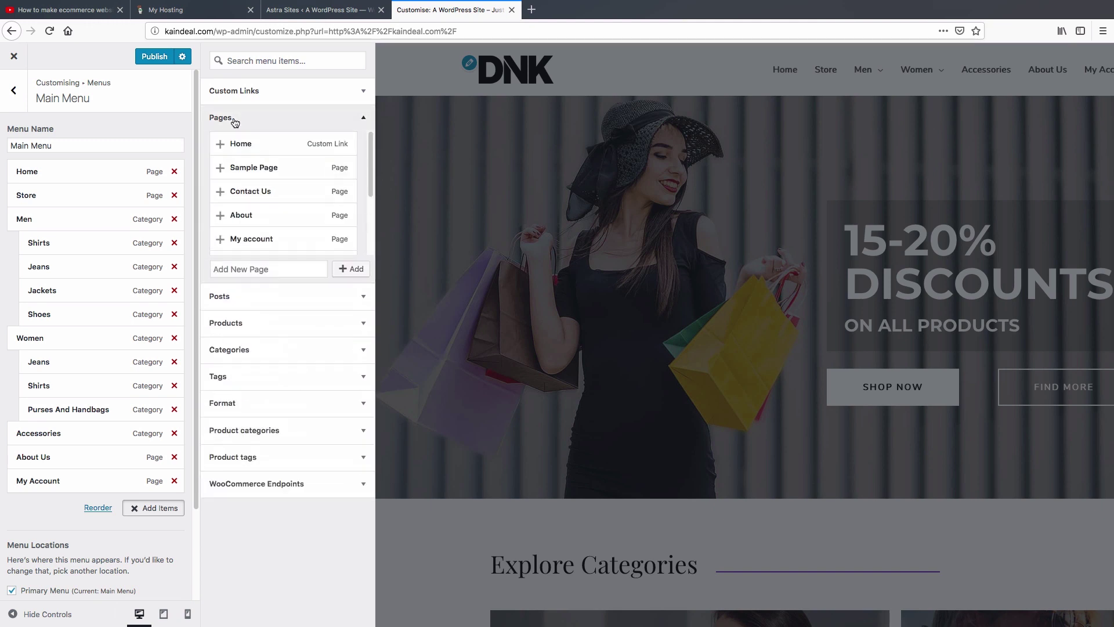
pyautogui.scroll(-2, 265, 231)
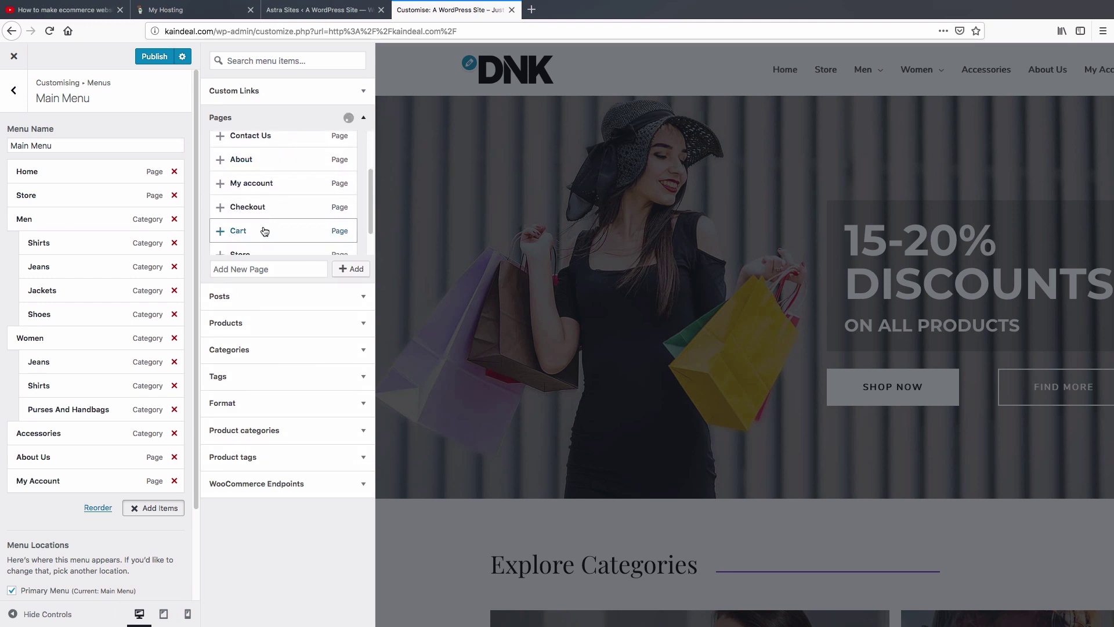
pyautogui.scroll(-1, 264, 230)
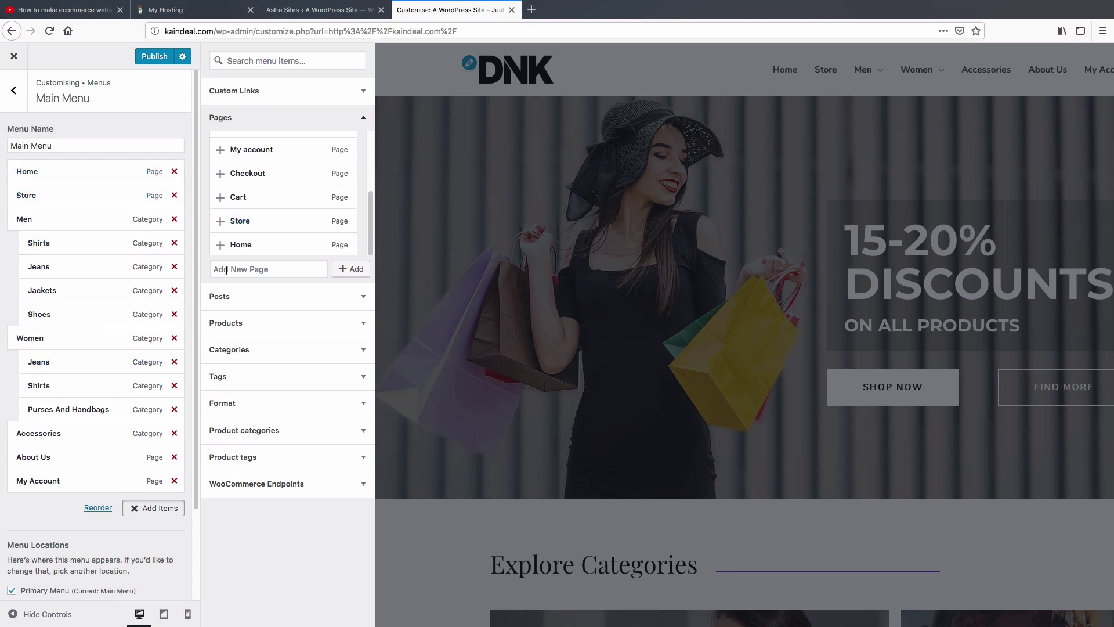
pyautogui.click(257, 431)
pyautogui.scroll(-3, 235, 403)
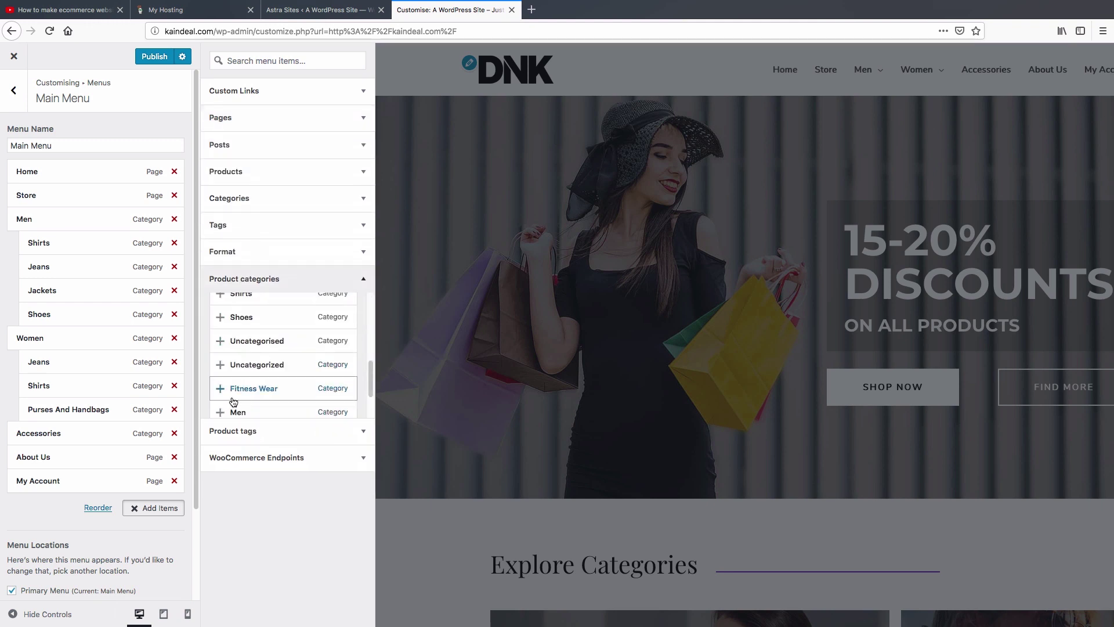
pyautogui.click(221, 391)
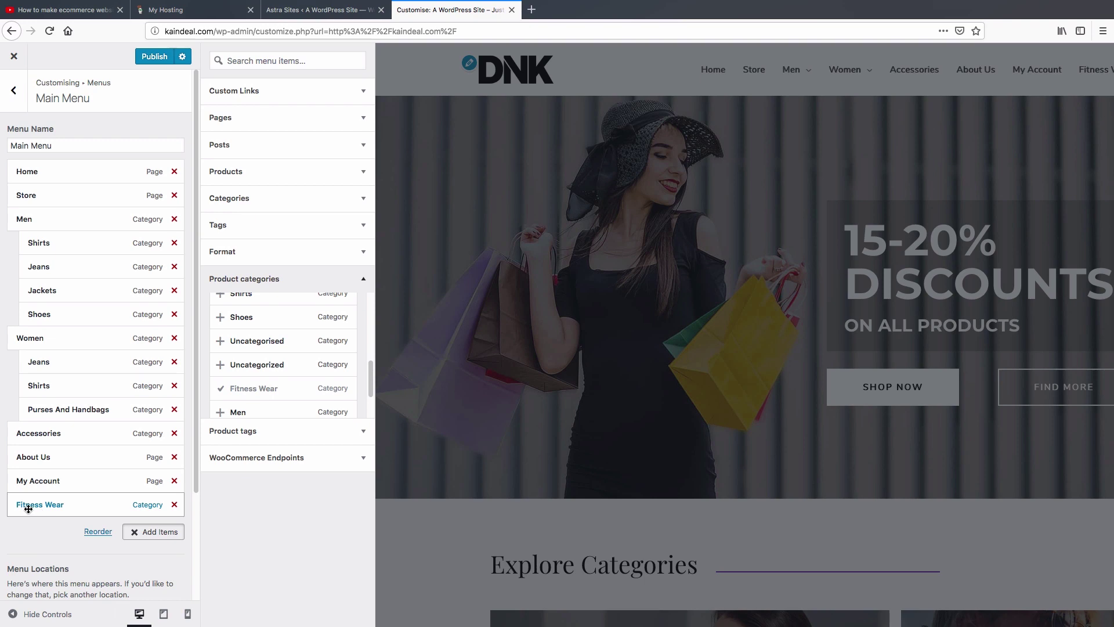
# Move Fitness Wear to sit directly below Home and publish the menu.
pyautogui.click(50, 540)
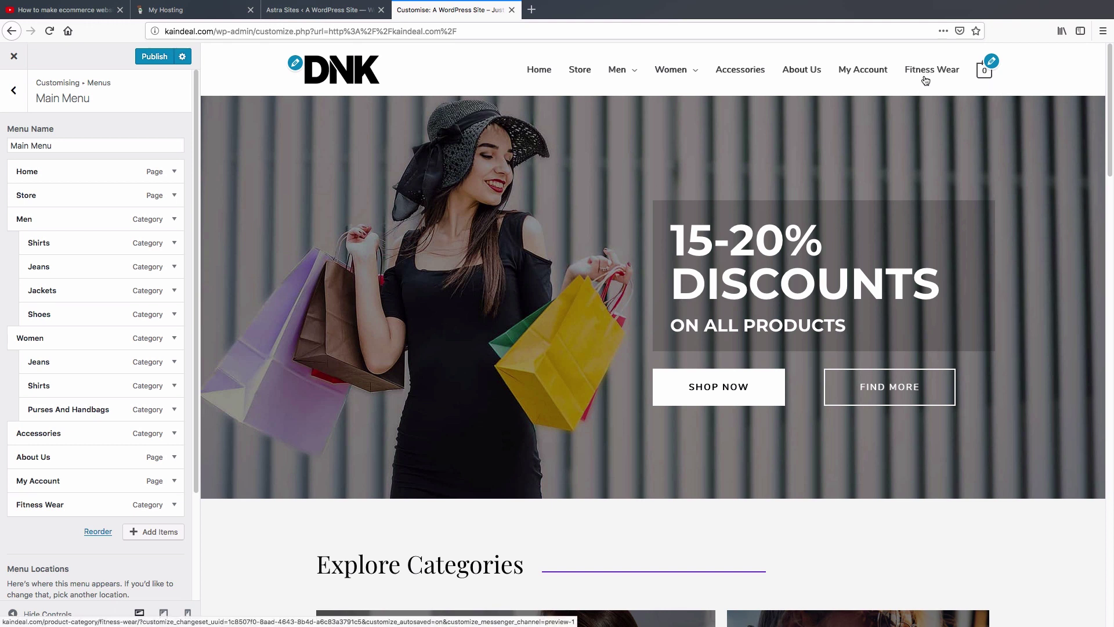
pyautogui.moveTo(613, 87)
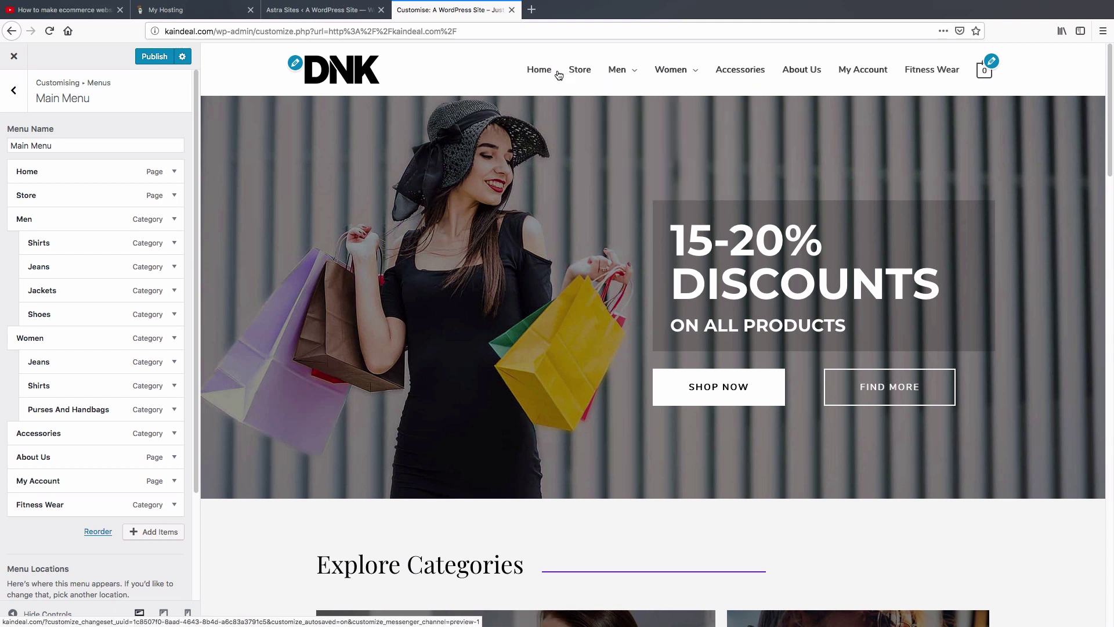
pyautogui.moveTo(31, 506); pyautogui.dragTo(26, 177)
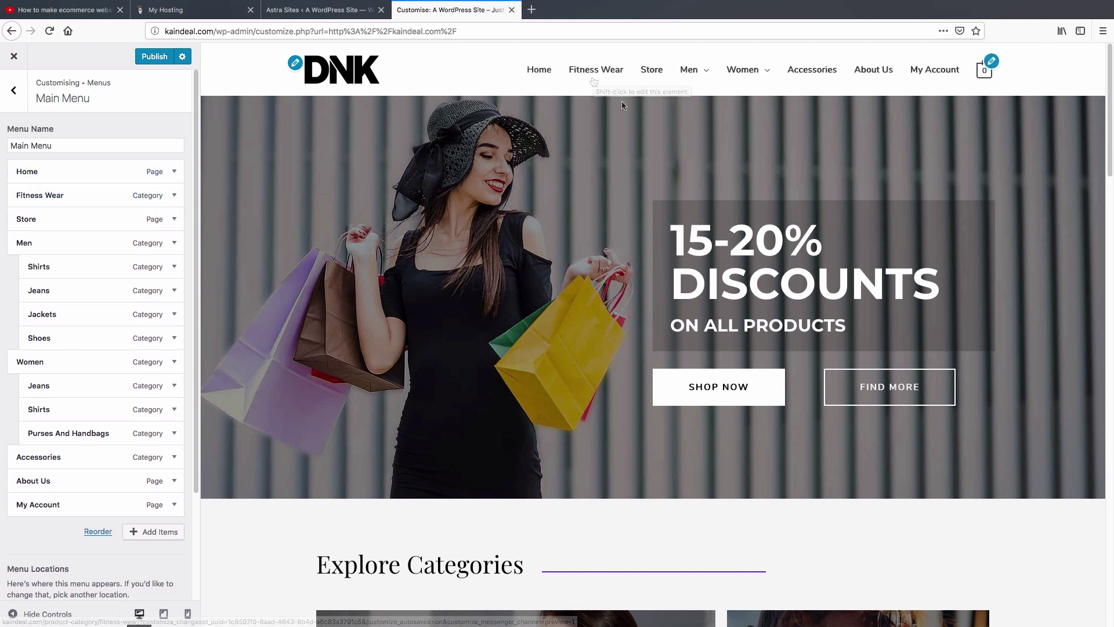
pyautogui.click(152, 60)
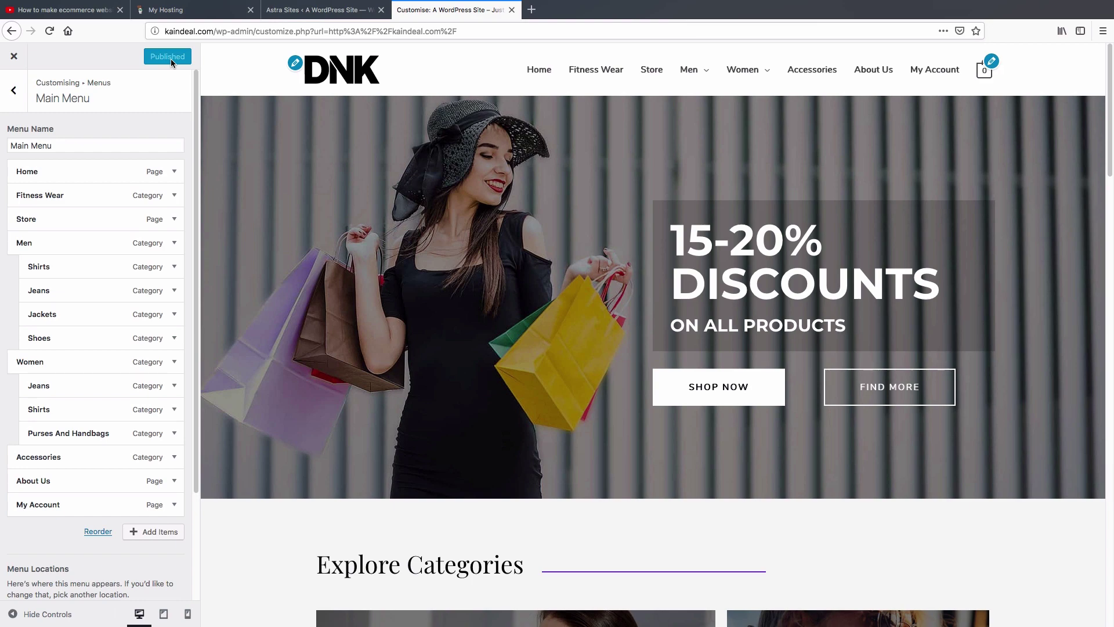
# Leave the Customizer and go to the dashboard's All Products list.
pyautogui.click(14, 58)
pyautogui.moveTo(62, 61)
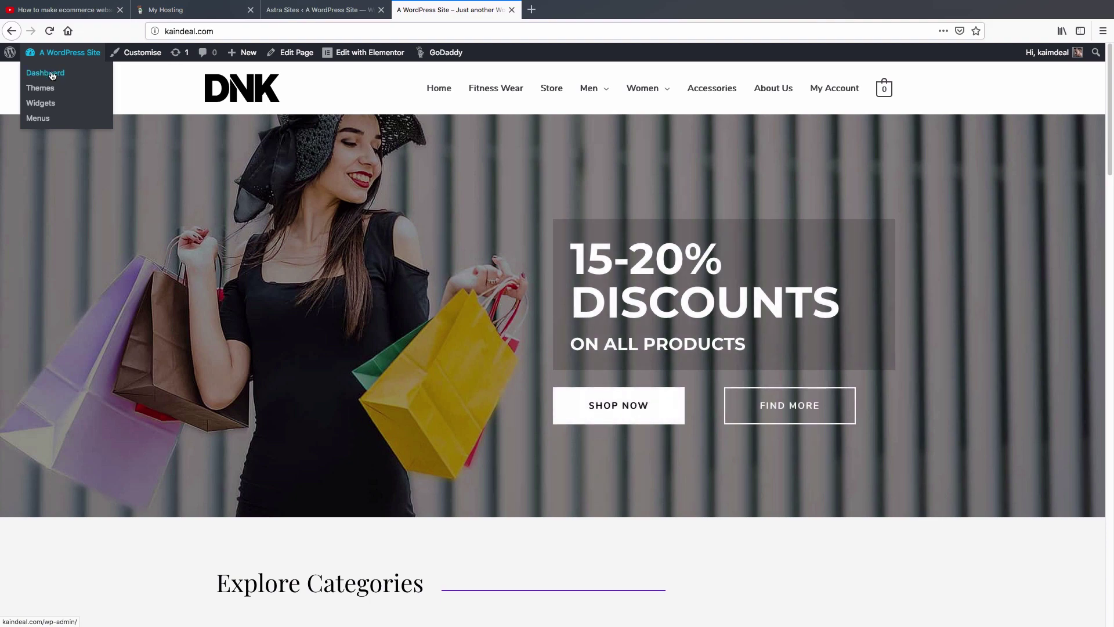
pyautogui.click(52, 76)
pyautogui.moveTo(28, 281)
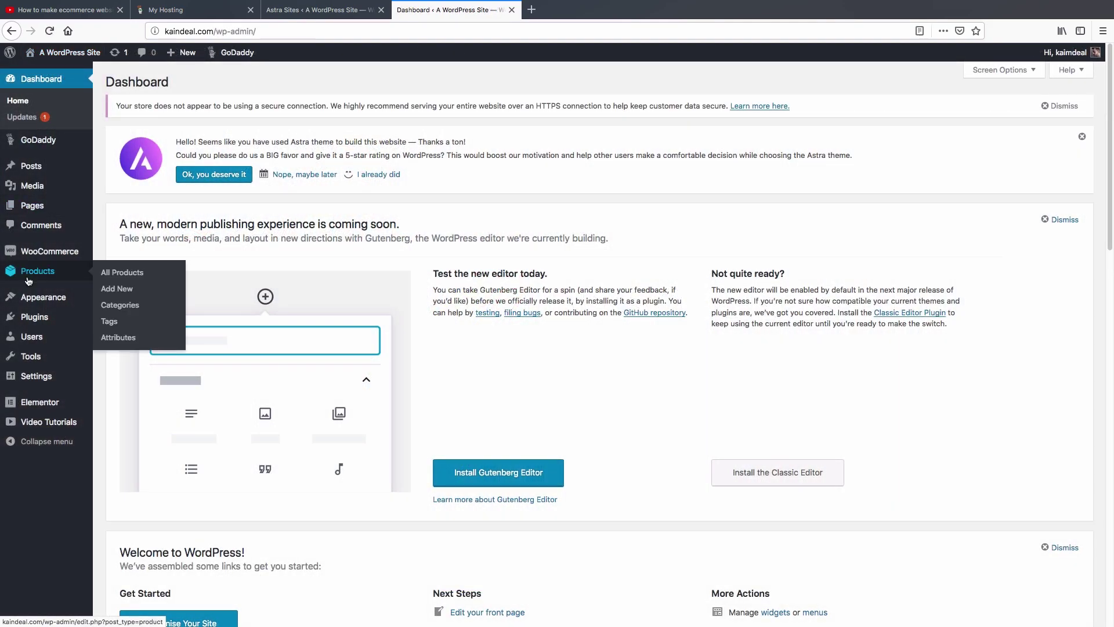
pyautogui.click(148, 275)
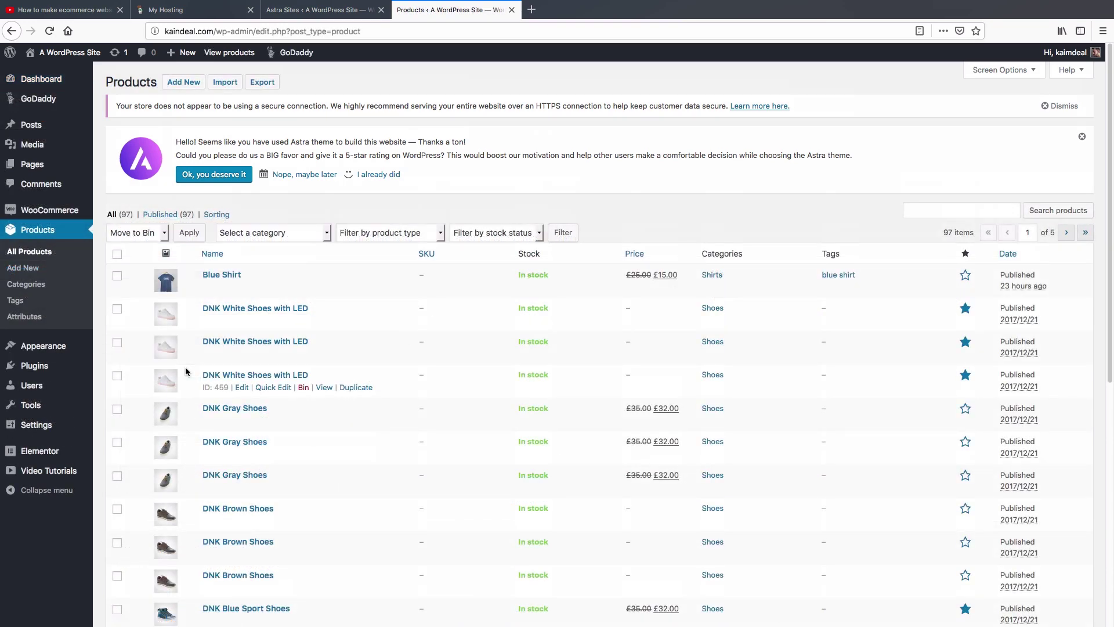
pyautogui.scroll(-7, 186, 371)
pyautogui.scroll(7, 186, 367)
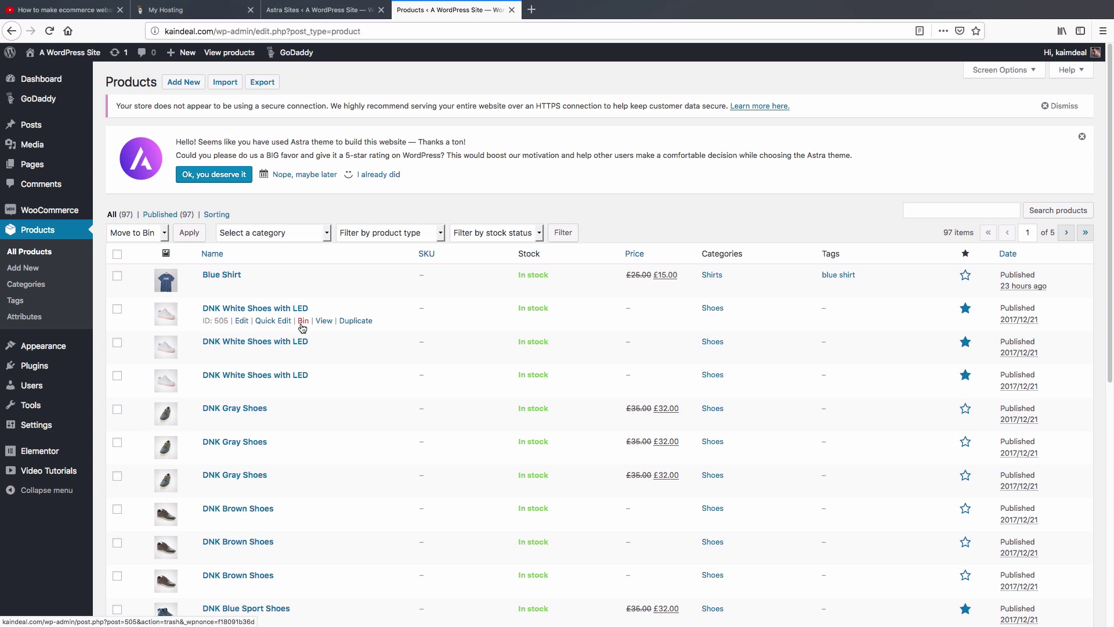
# Bin the three DNK White Shoes with LED and one DNK Gray Shoes products, then view the Bin.
pyautogui.click(117, 309)
pyautogui.click(117, 342)
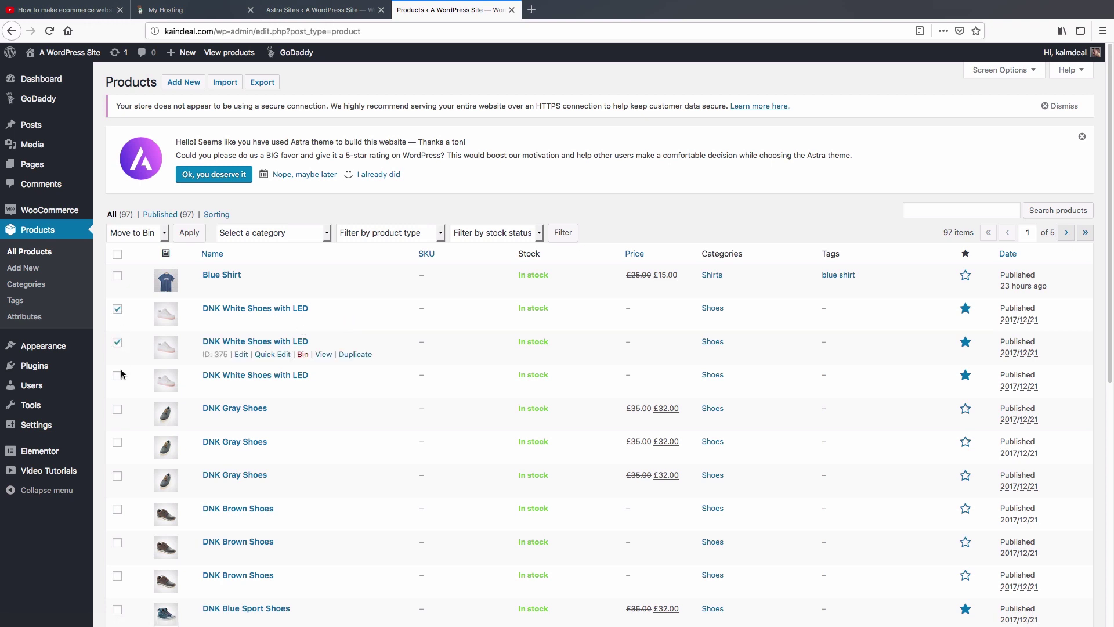
pyautogui.click(117, 376)
pyautogui.click(118, 409)
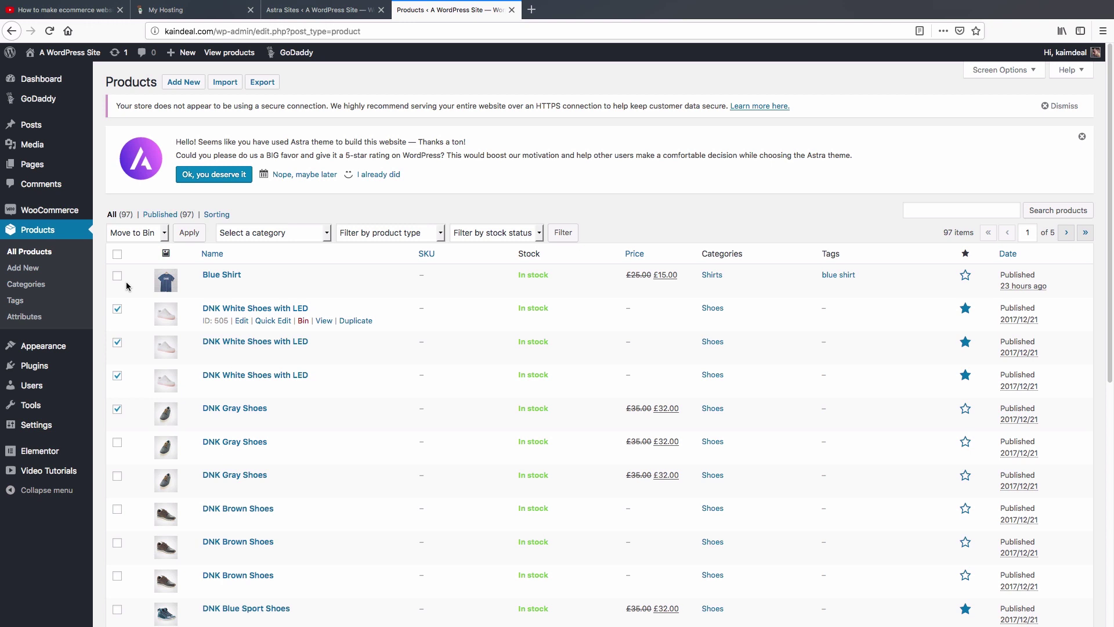
pyautogui.click(159, 233)
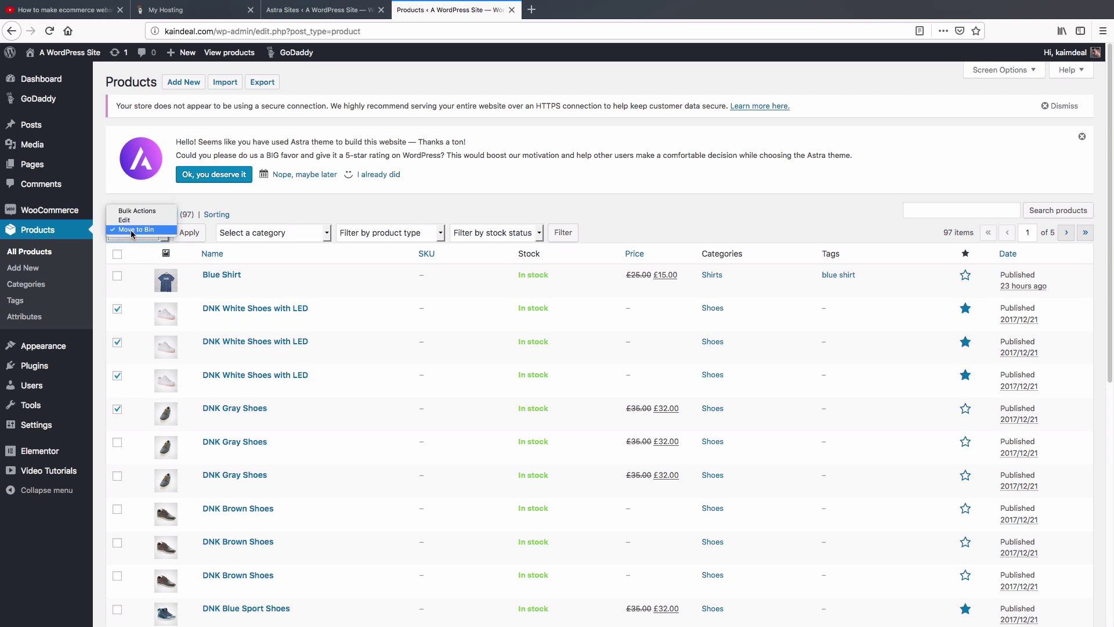
pyautogui.click(133, 230)
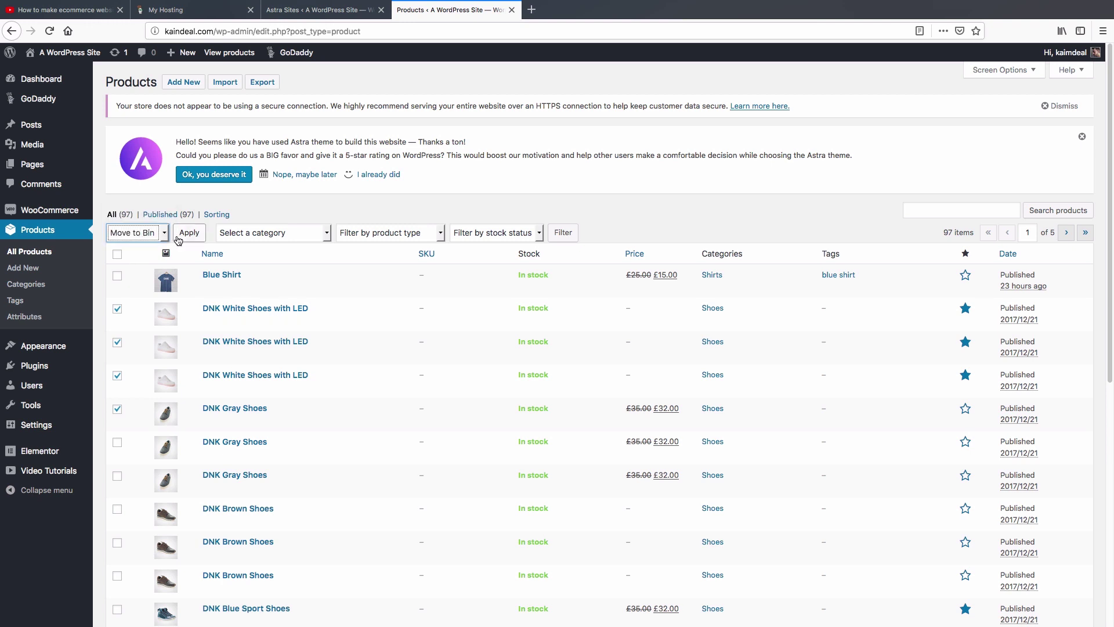
pyautogui.click(181, 236)
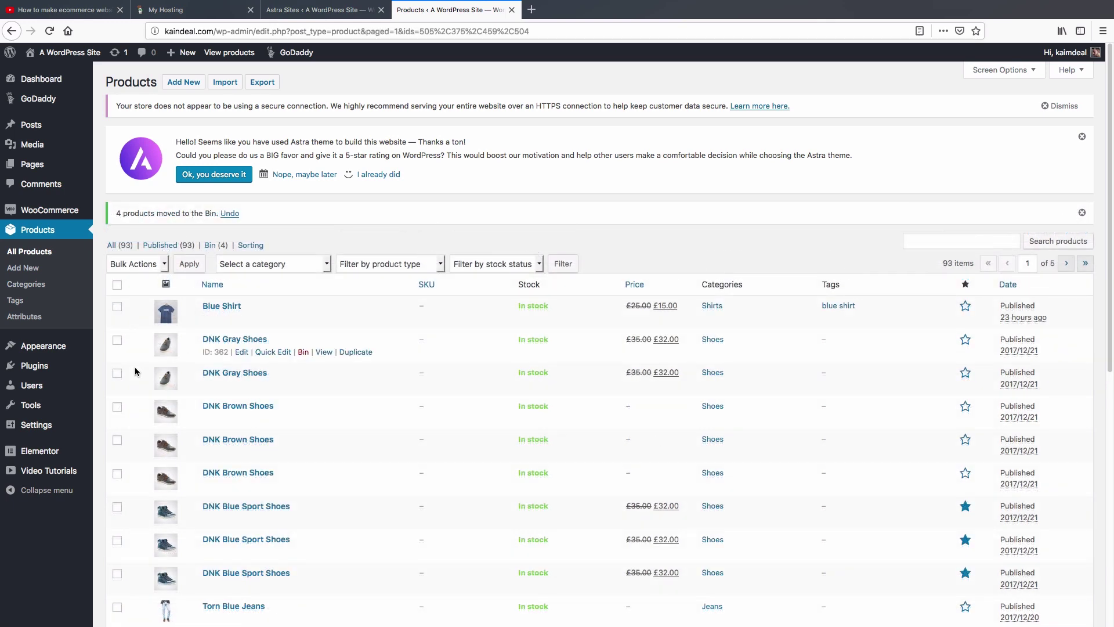
pyautogui.click(210, 246)
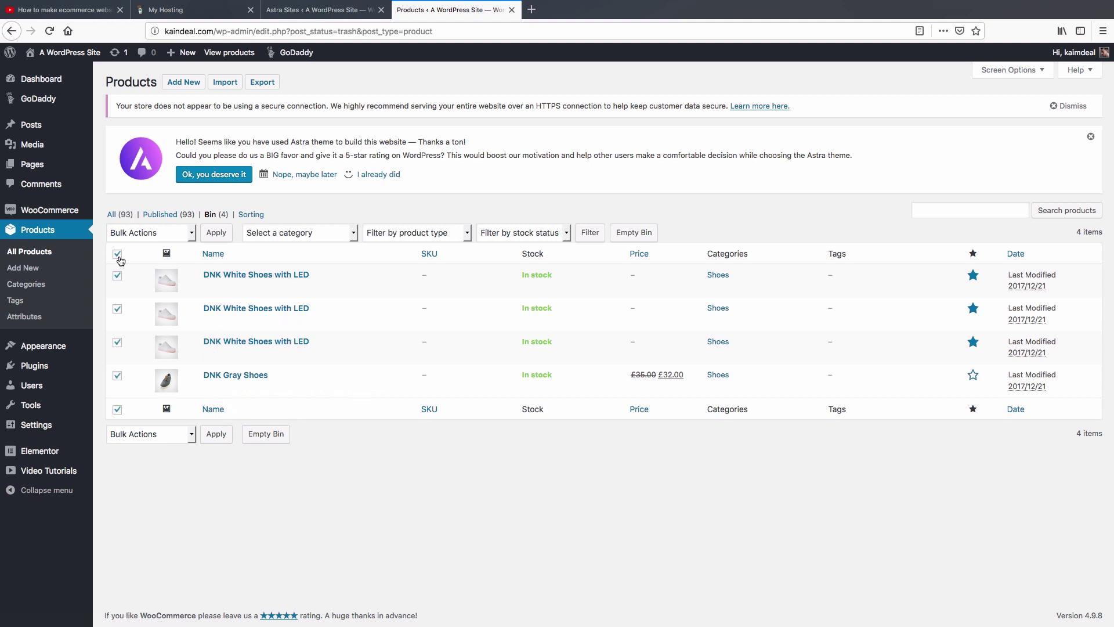
# Permanently delete the four binned products and return to All (93).
pyautogui.click(179, 235)
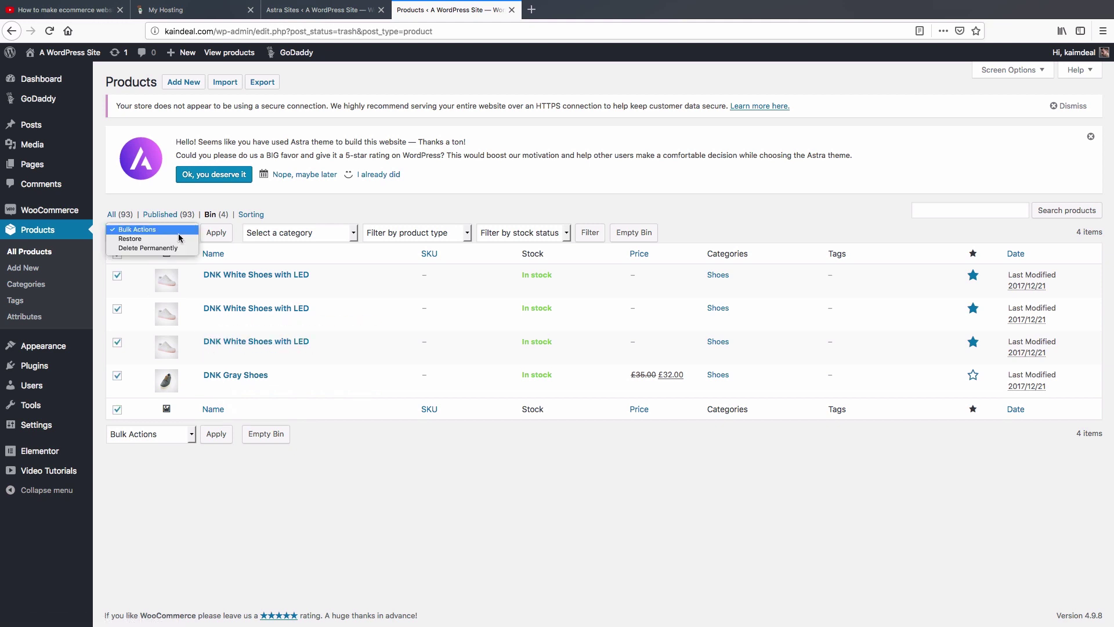
pyautogui.click(142, 250)
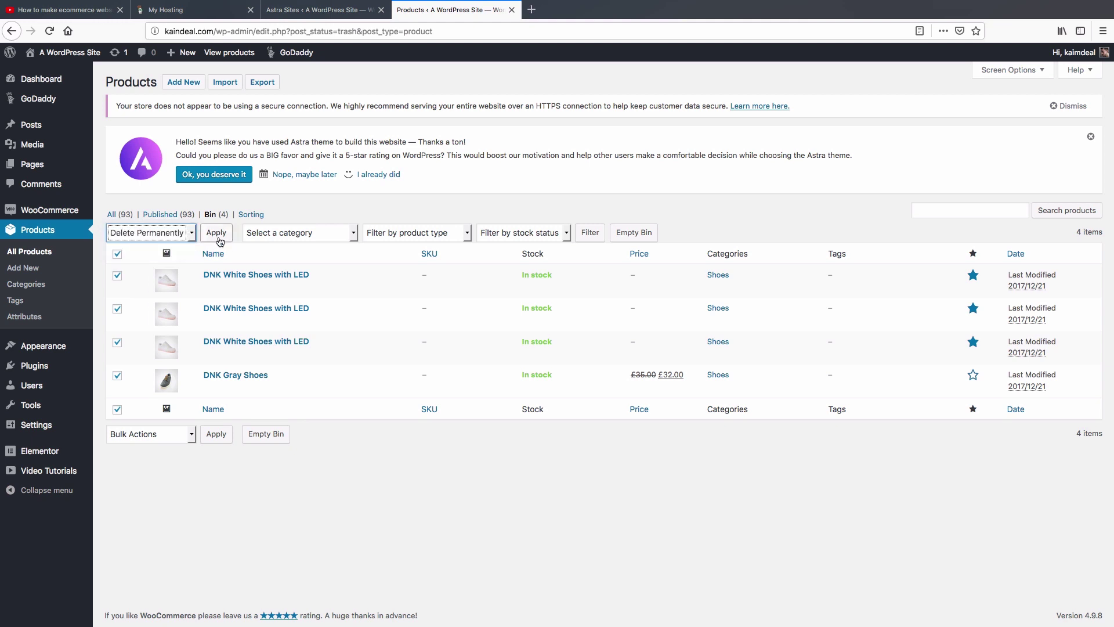
pyautogui.click(218, 232)
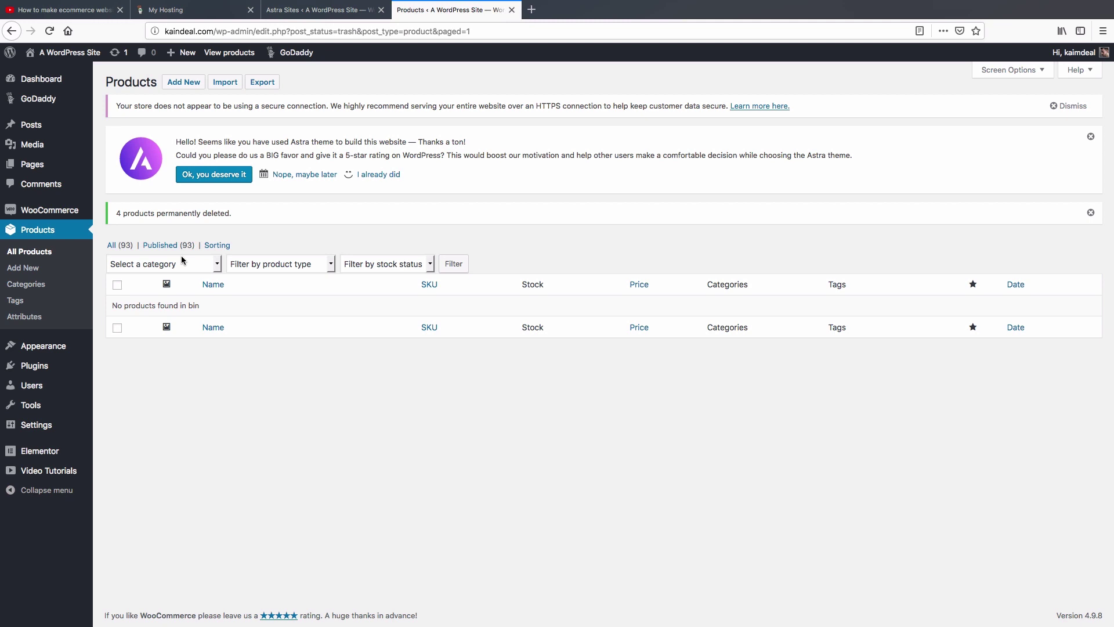
pyautogui.click(112, 246)
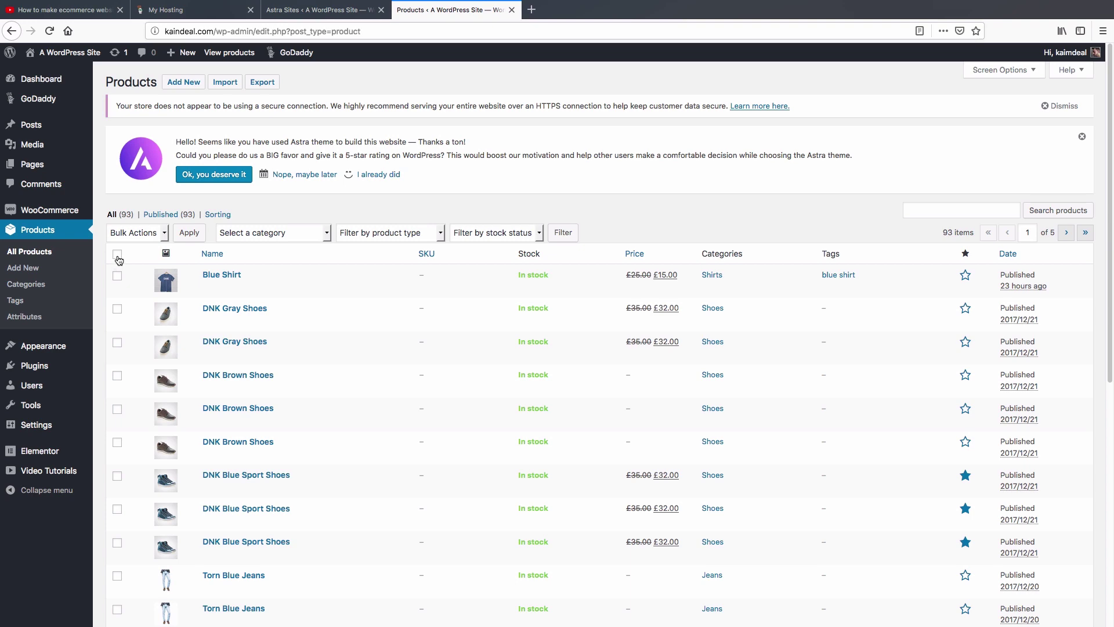
# Dismiss the bulk actions menu and uncheck all products in the list.
pyautogui.scroll(-7, 137, 369)
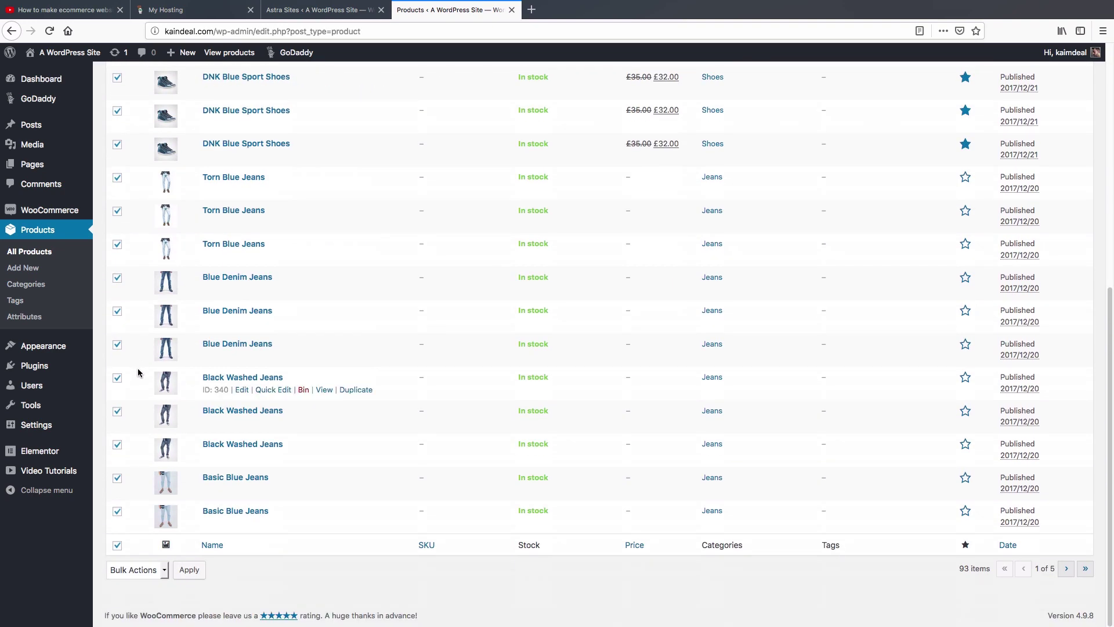
pyautogui.scroll(7, 138, 372)
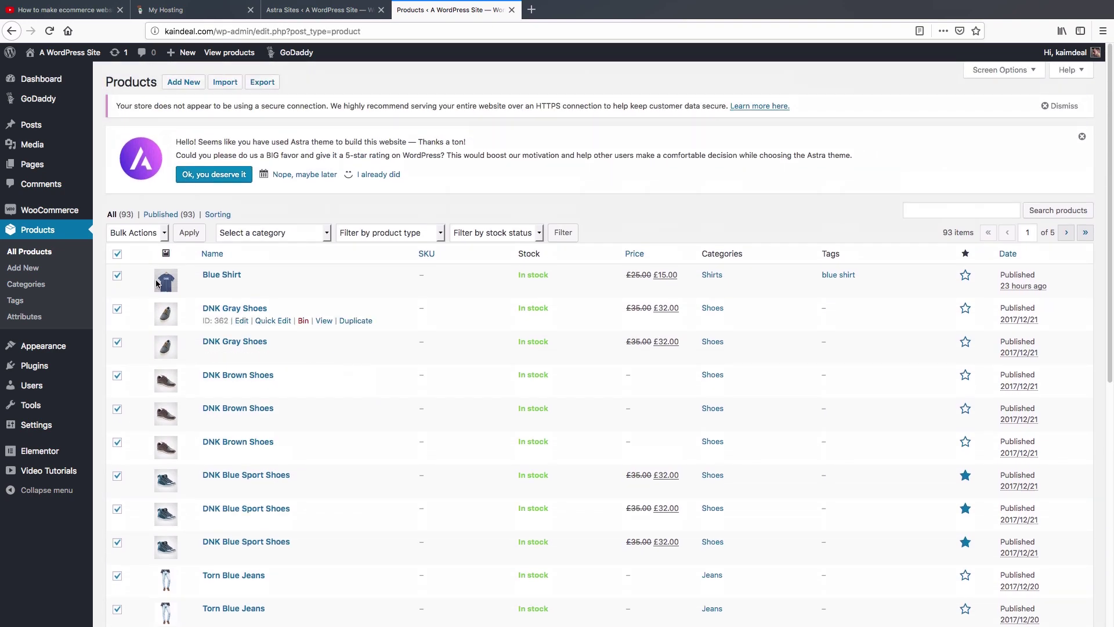
pyautogui.click(139, 233)
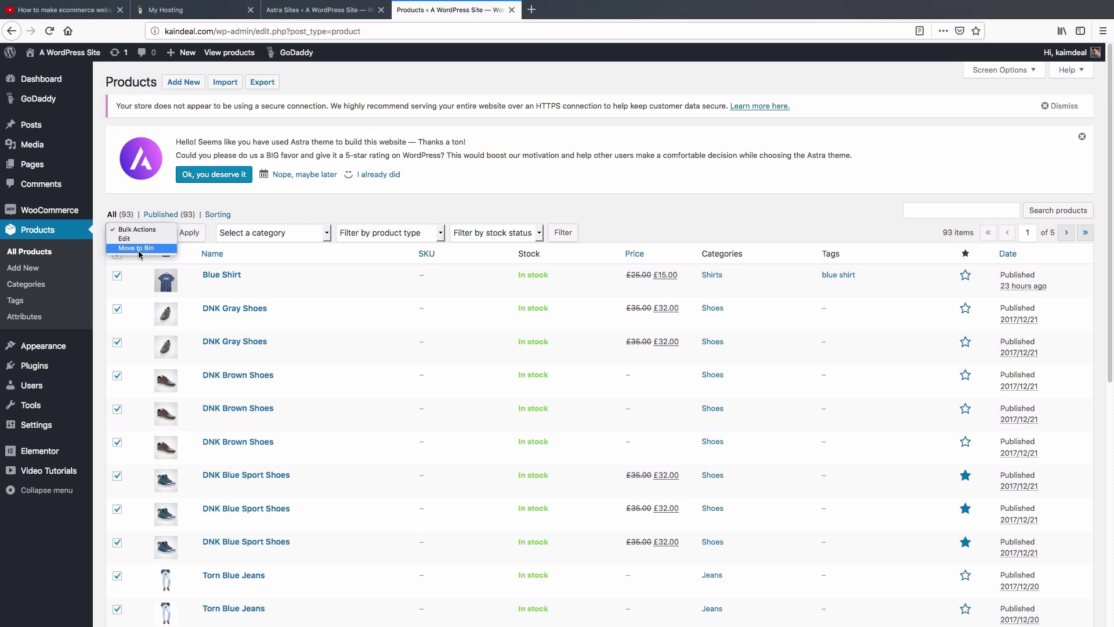
pyautogui.click(192, 239)
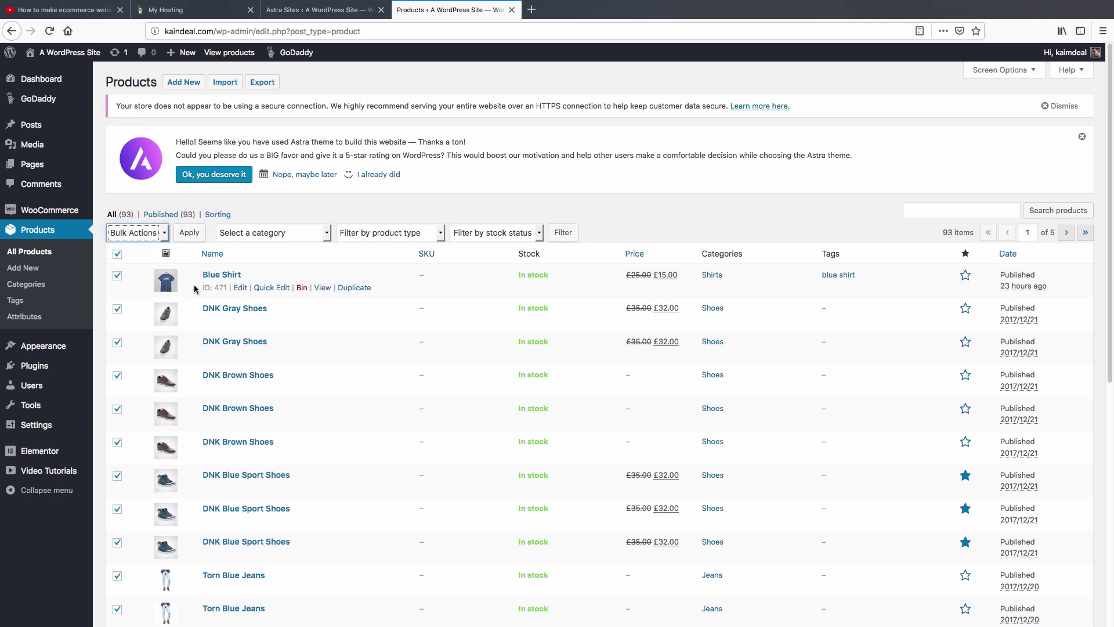
pyautogui.click(118, 255)
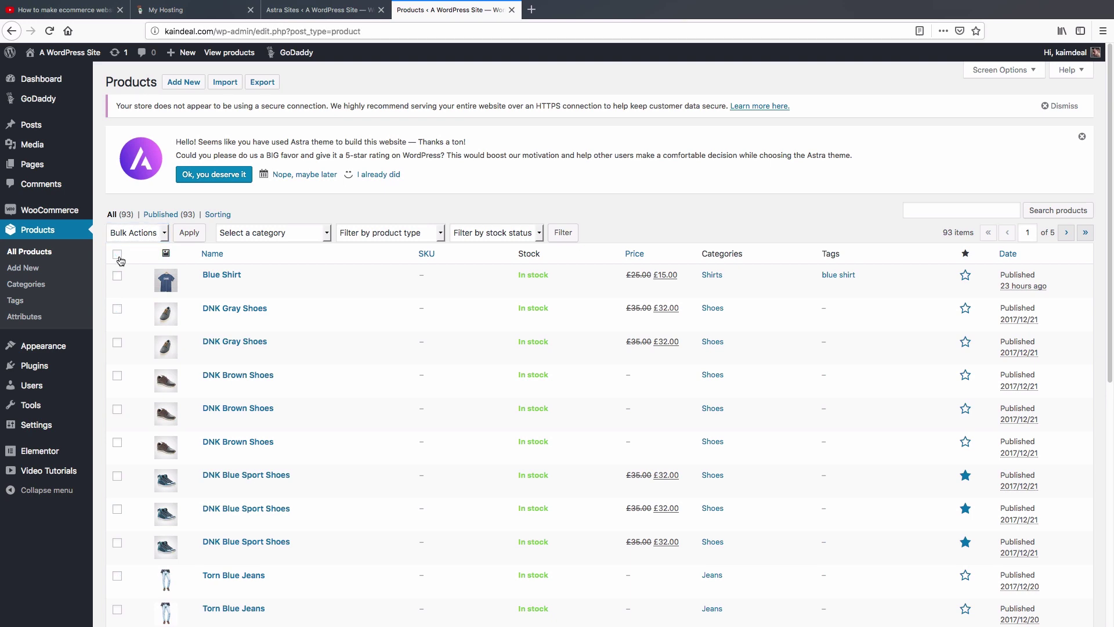
pyautogui.scroll(-1, 447, 393)
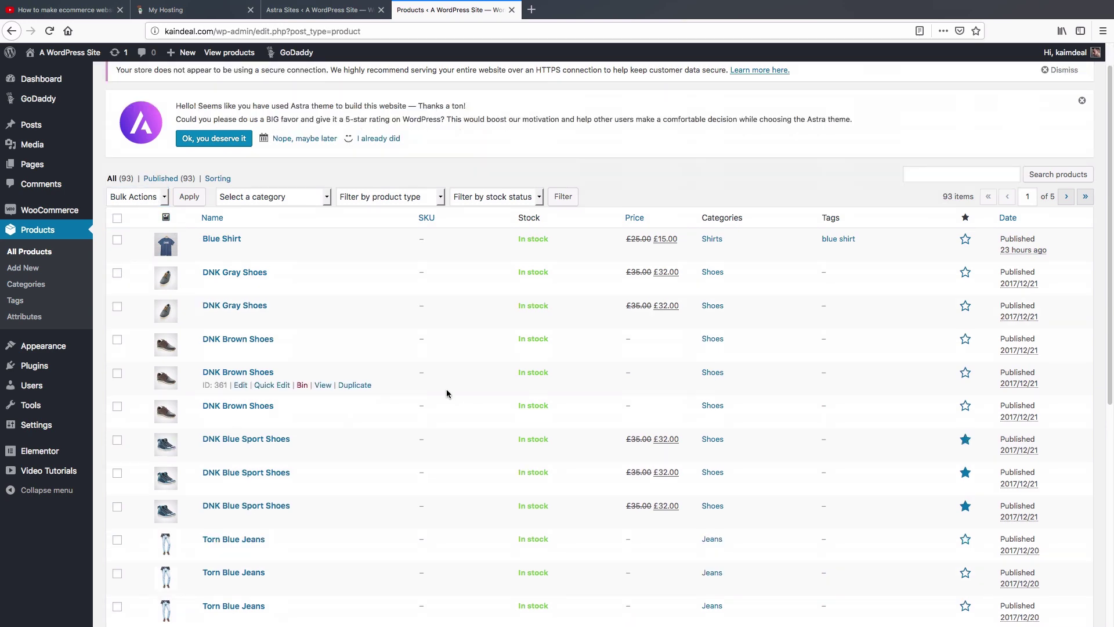
pyautogui.scroll(-3, 447, 393)
pyautogui.scroll(4, 443, 387)
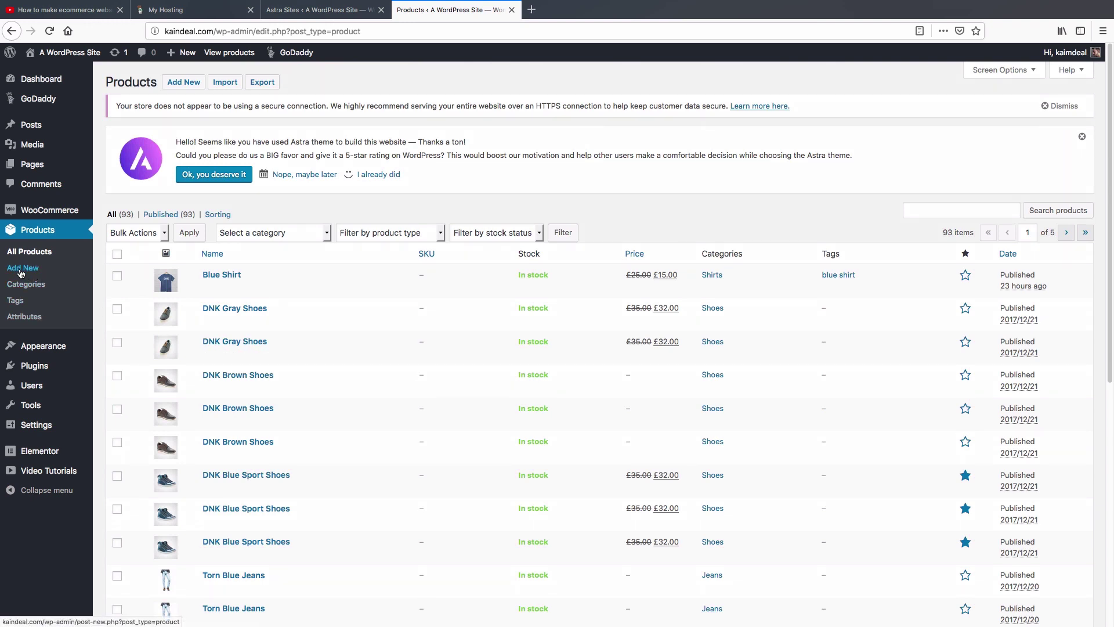
# Add a new product titled 'red T-shirt' and let it autosave as a draft.
pyautogui.click(181, 86)
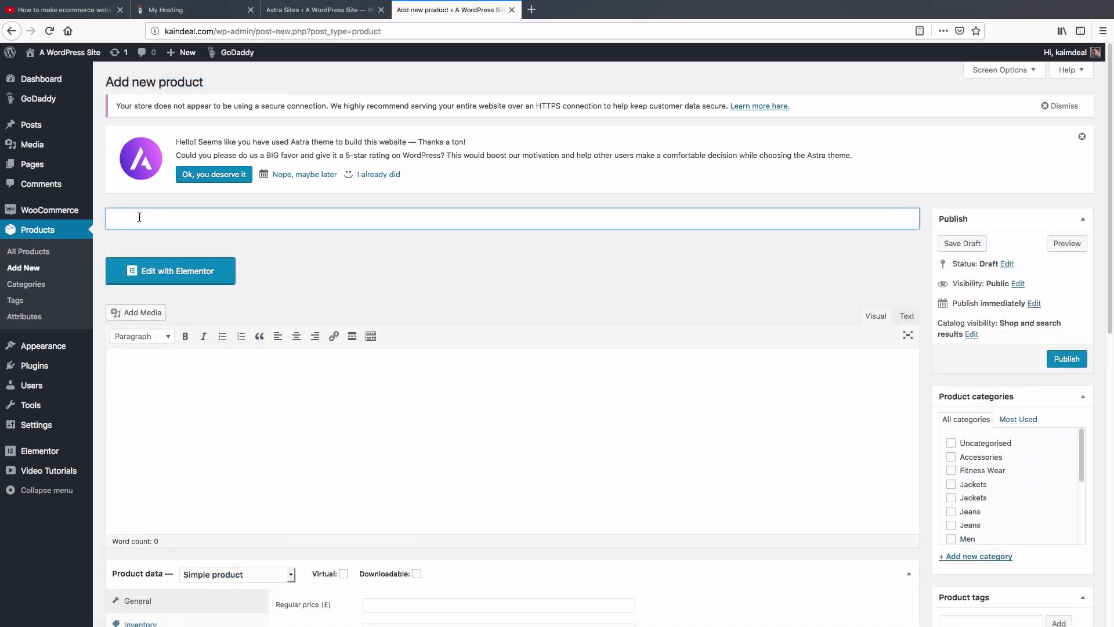
pyautogui.write('red T-shirt')
pyautogui.click(212, 373)
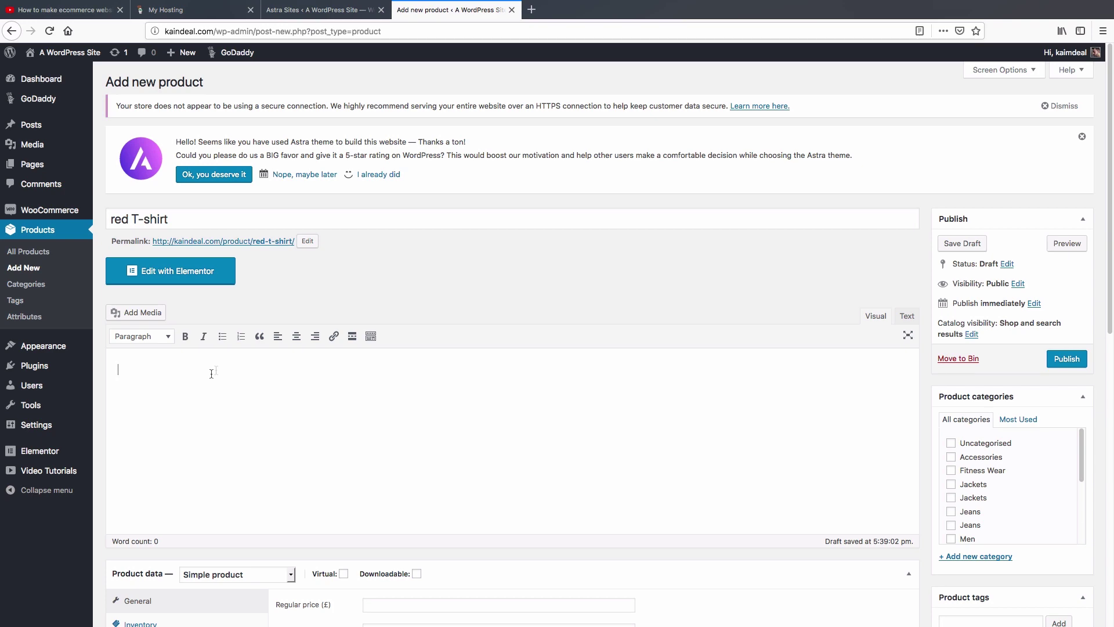
# Open the live store in a new tab and go to the DNK Tshirt page under Men > Shirts.
pyautogui.moveTo(63, 53)
pyautogui.rightClick(56, 74)
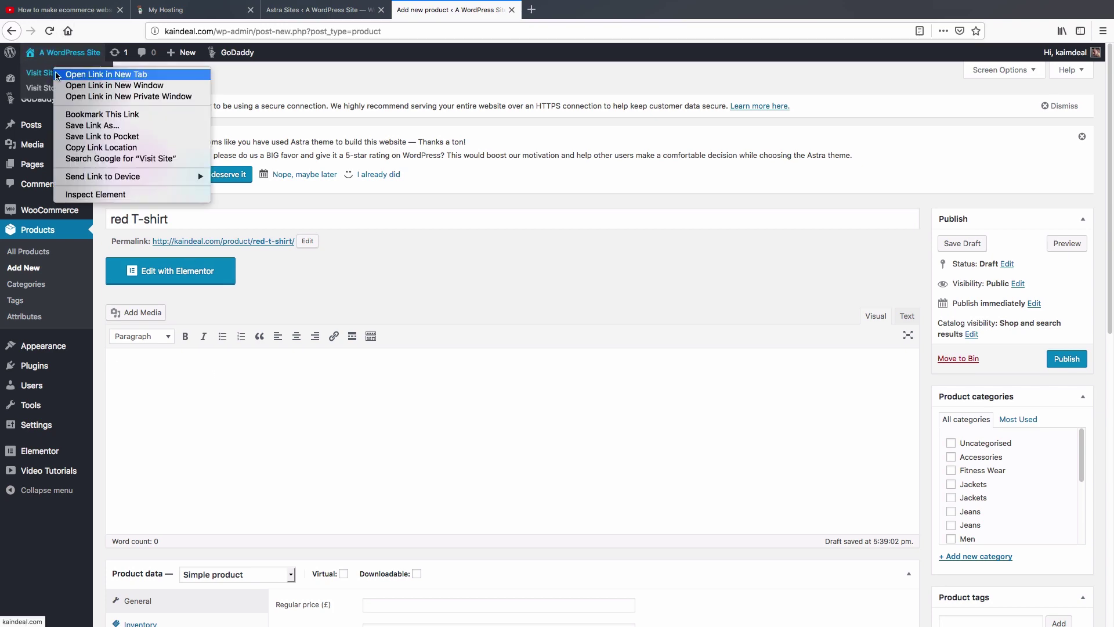
pyautogui.click(57, 74)
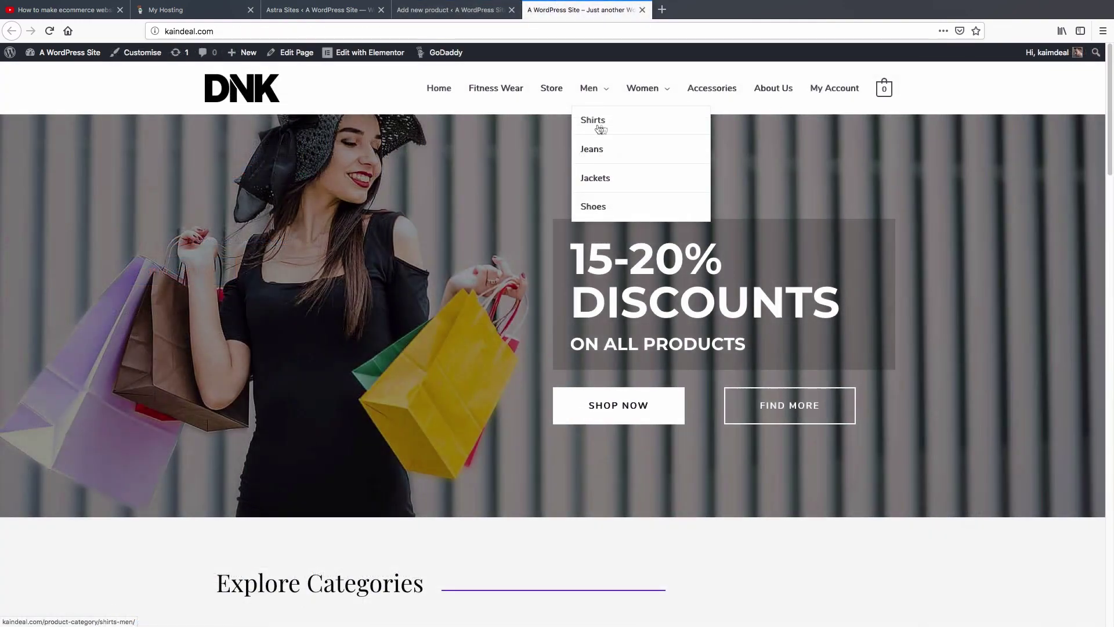
pyautogui.click(600, 129)
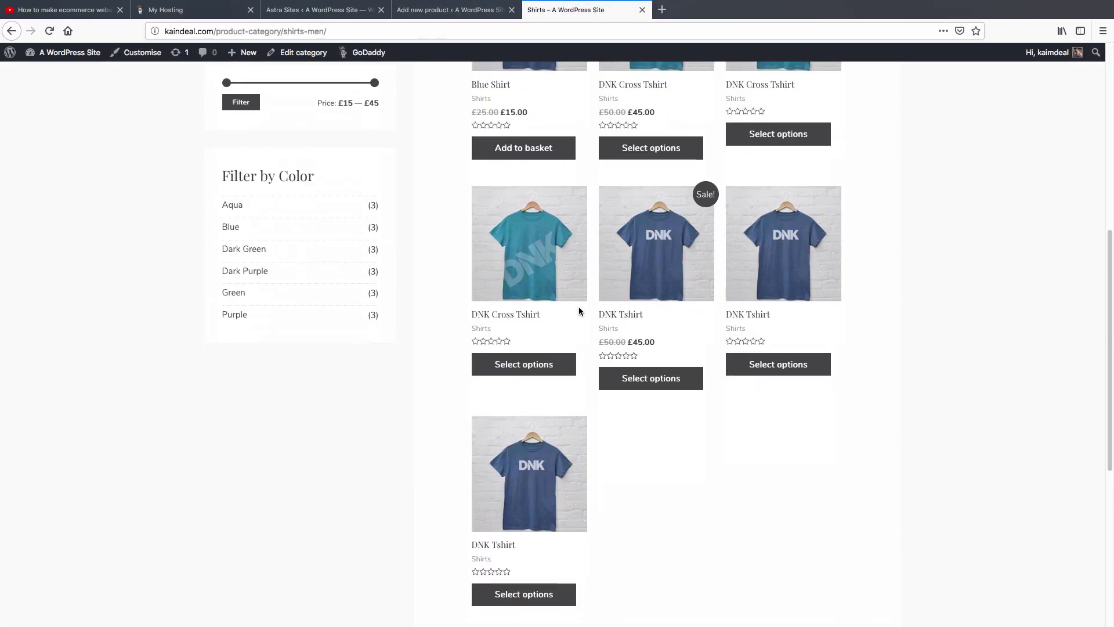
pyautogui.scroll(-3, 579, 325)
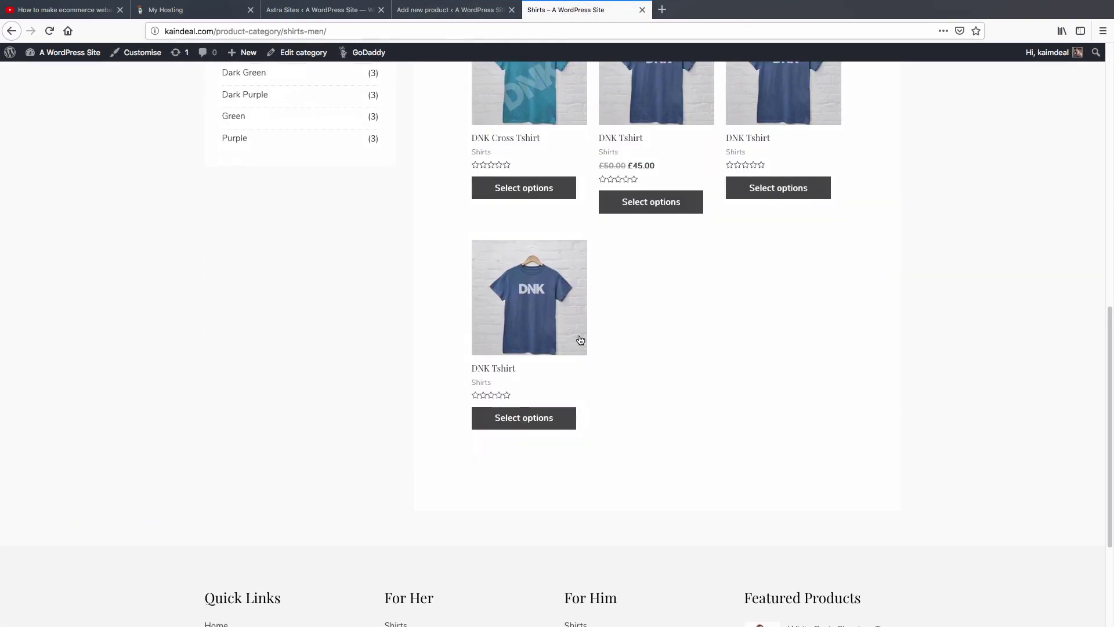
pyautogui.scroll(4, 580, 334)
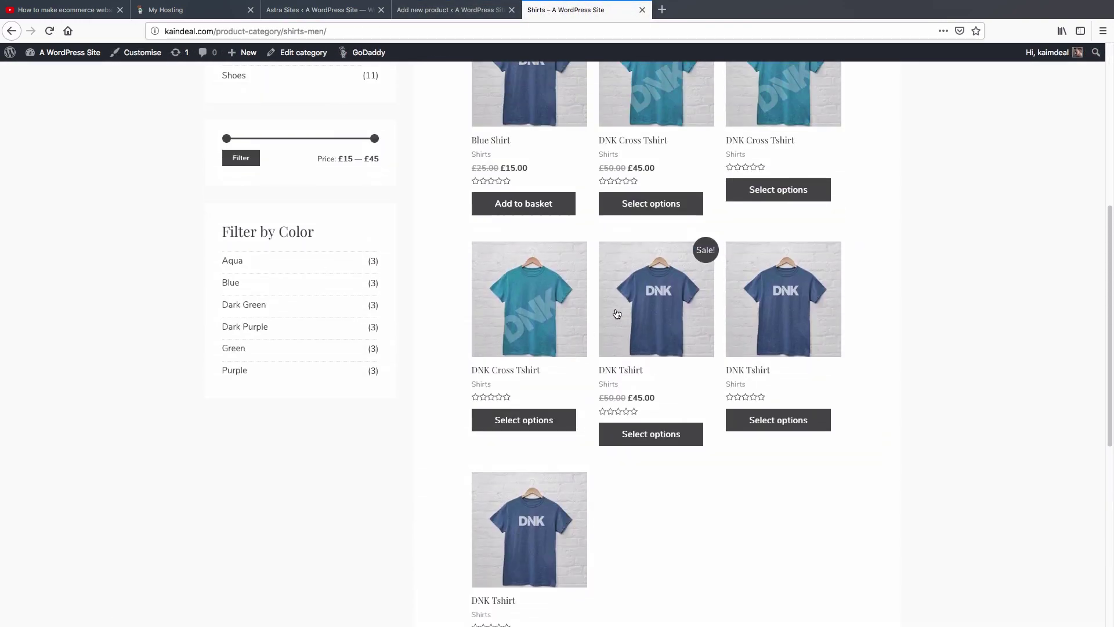
pyautogui.scroll(3, 617, 314)
pyautogui.scroll(-3, 618, 320)
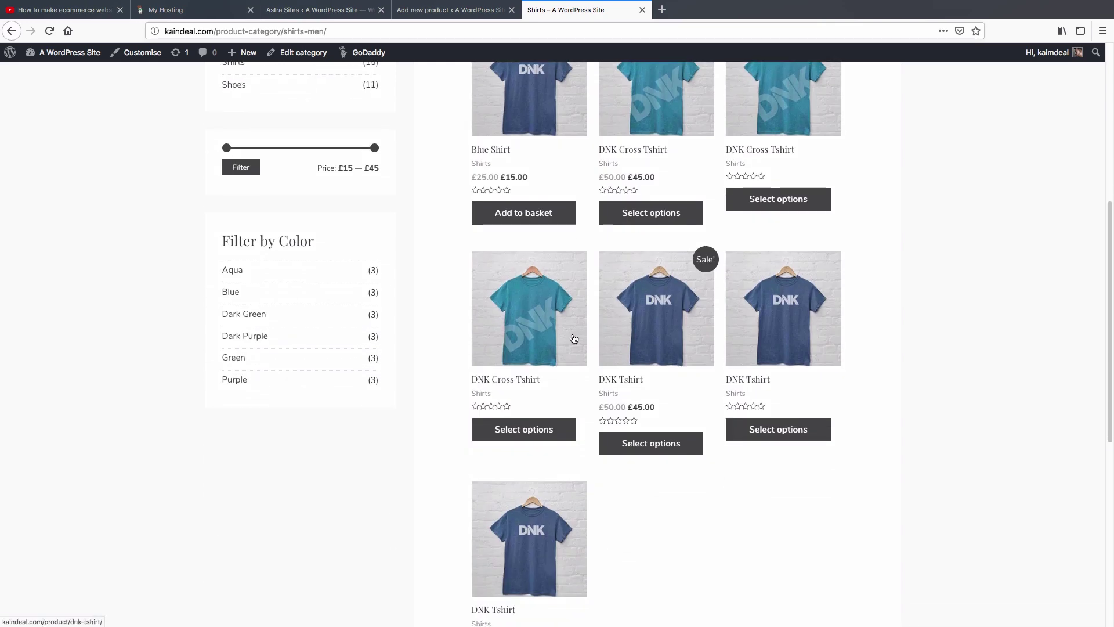
pyautogui.scroll(-3, 666, 316)
pyautogui.click(660, 150)
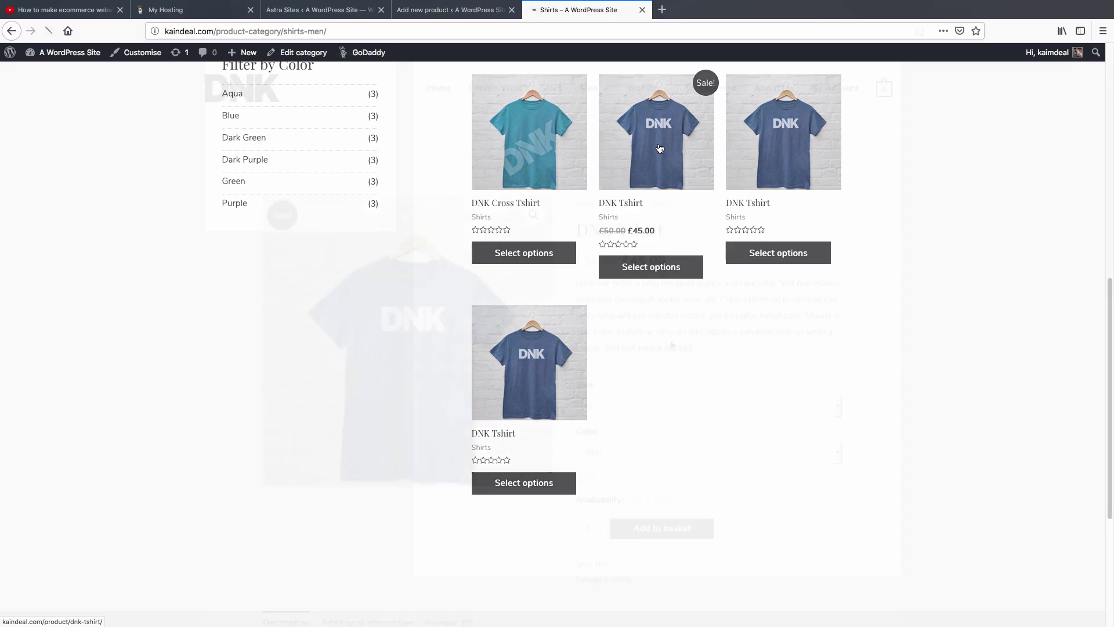
# Select the DNK Tshirt description paragraph and copy it.
pyautogui.scroll(-8, 450, 363)
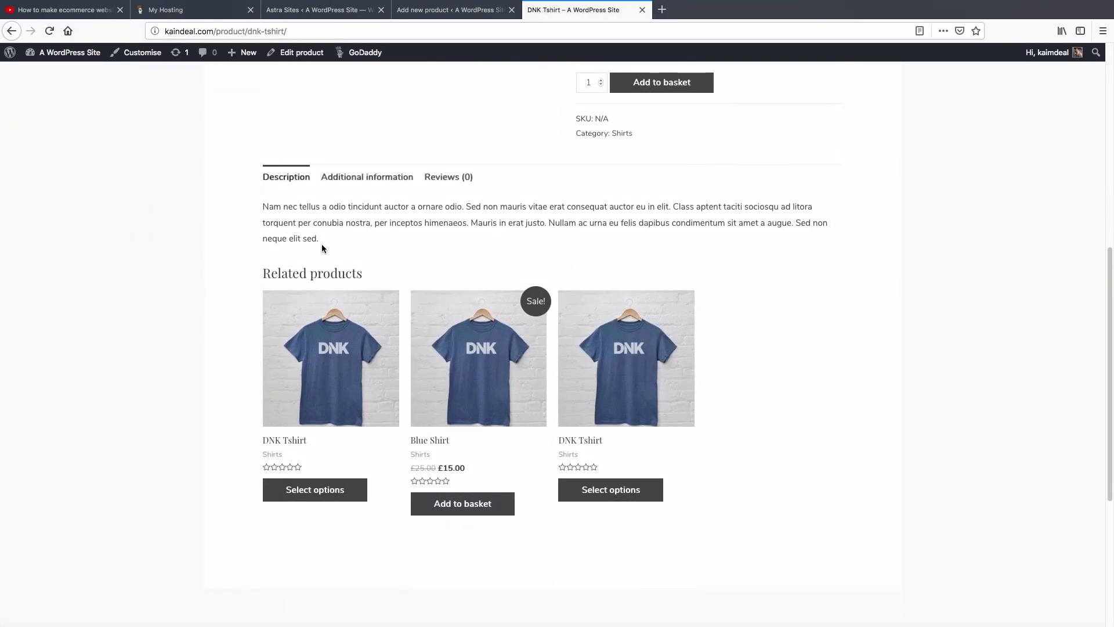
pyautogui.moveTo(320, 240); pyautogui.dragTo(263, 207)
pyautogui.hotkey('ctrl', 'c')
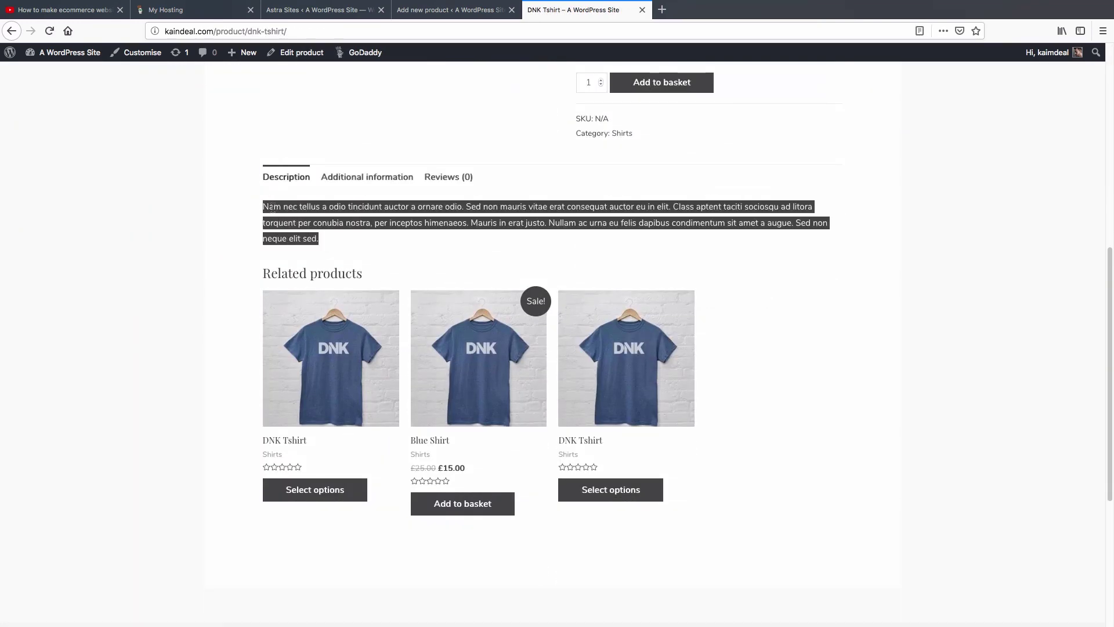
pyautogui.rightClick(272, 207)
pyautogui.click(284, 213)
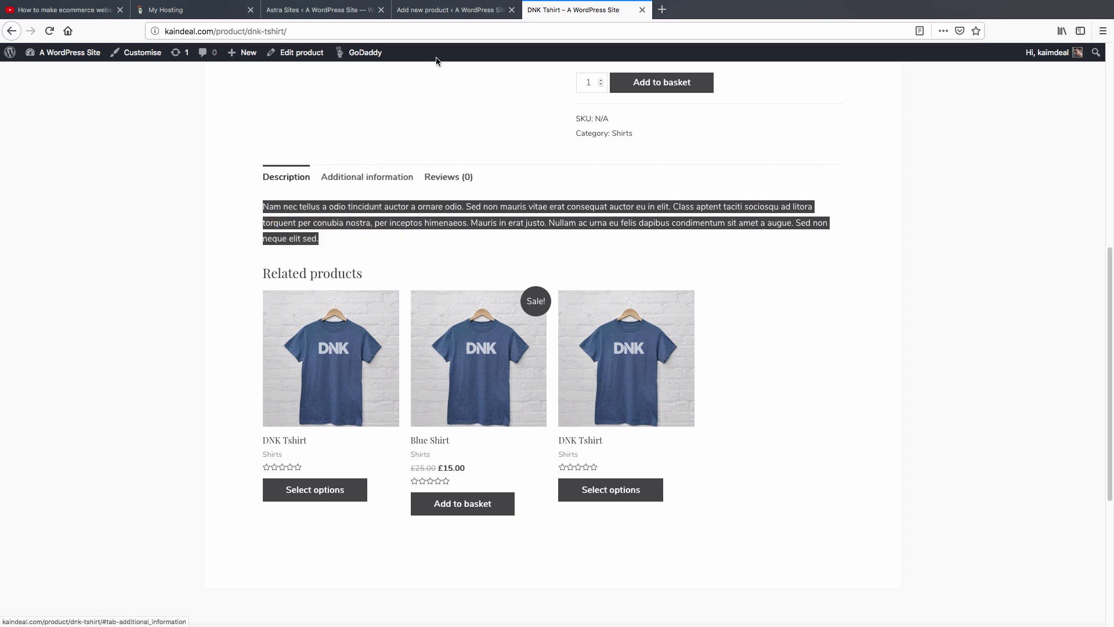
# Paste the copied description into the red T-shirt product draft.
pyautogui.click(444, 17)
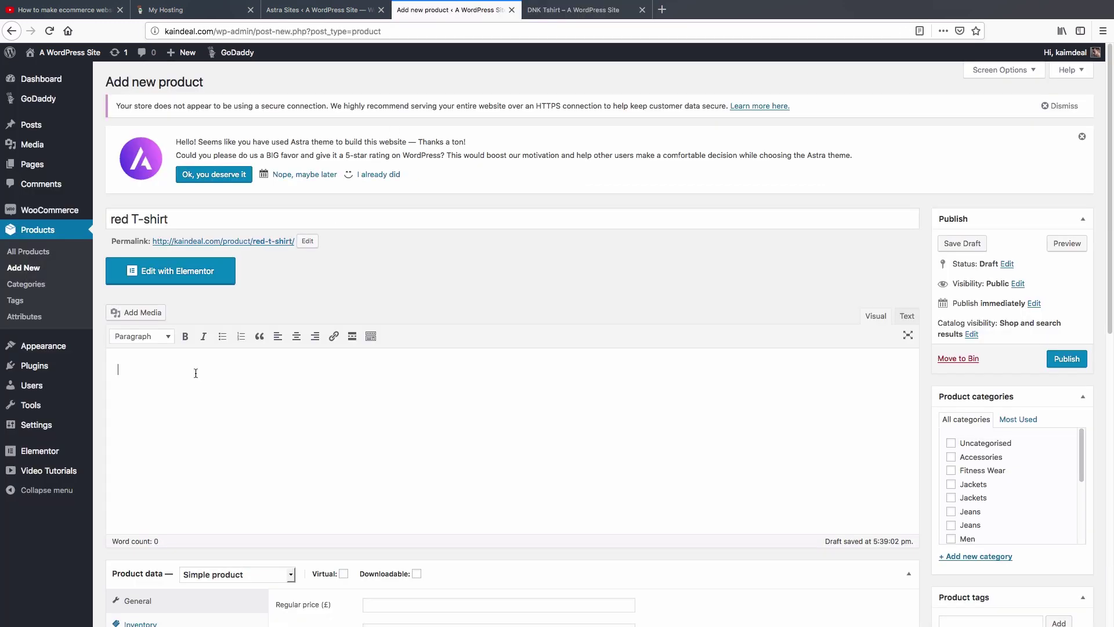
pyautogui.hotkey('ctrl', 'v')
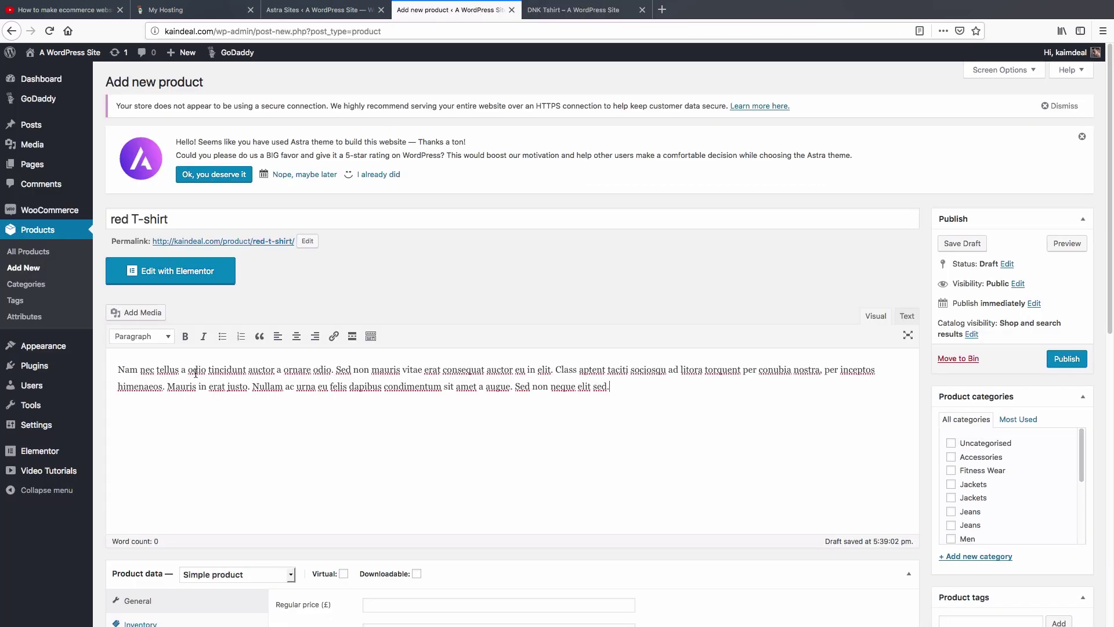
pyautogui.scroll(-3, 788, 420)
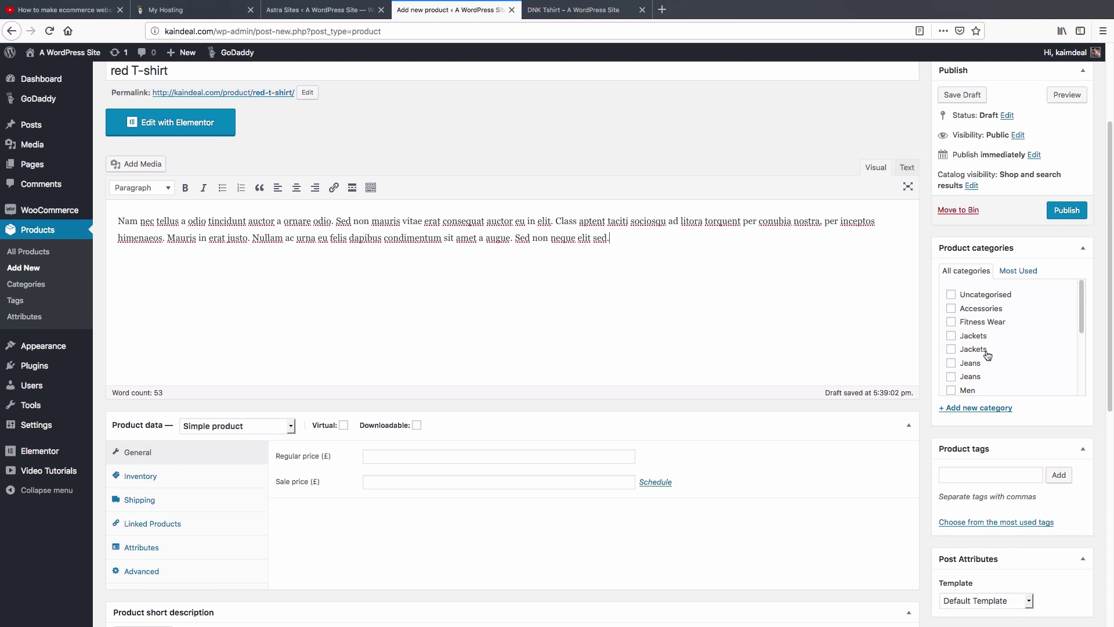
pyautogui.scroll(-2, 987, 354)
# Tick the Shirts category, add a new T-shirts category, and start entering the red T-shirt tag.
pyautogui.click(951, 371)
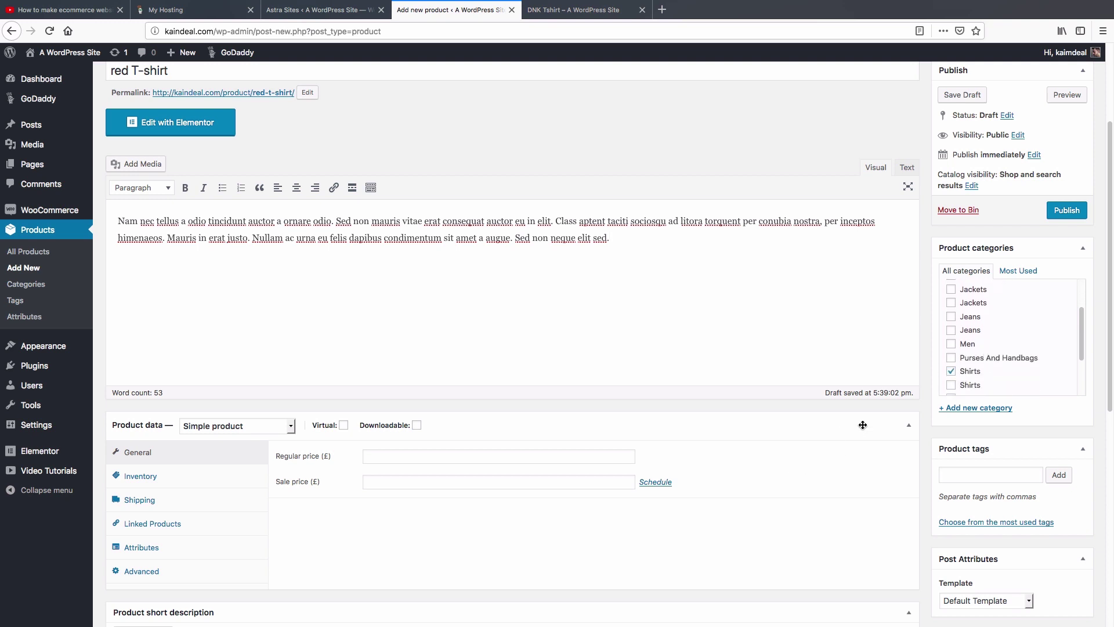
pyautogui.click(952, 415)
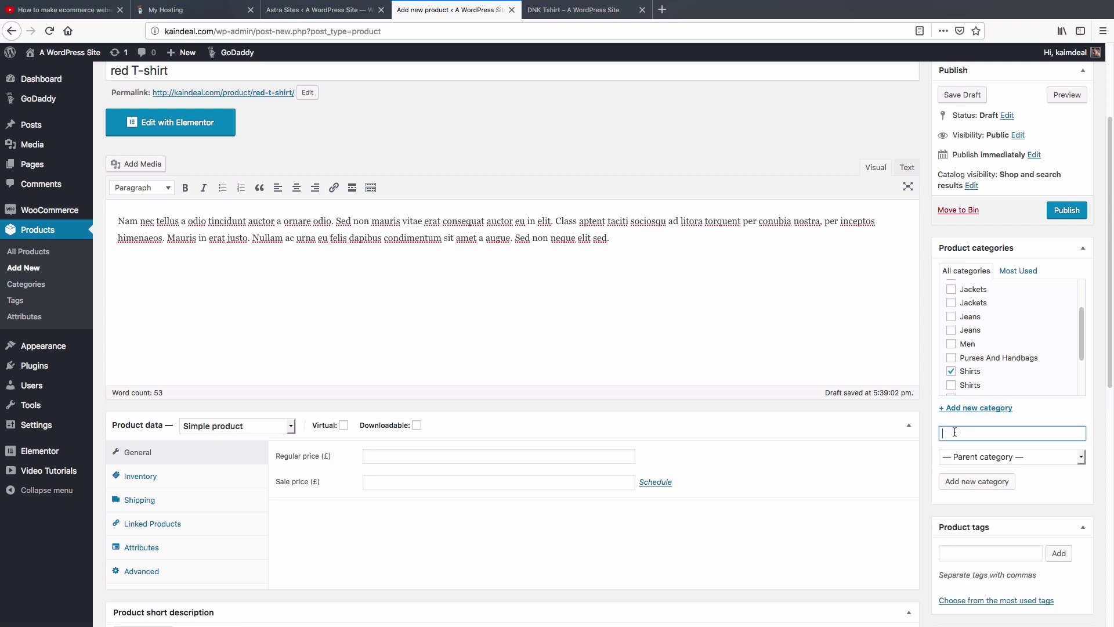
pyautogui.write('T-shirts')
pyautogui.click(965, 482)
pyautogui.scroll(3, 899, 446)
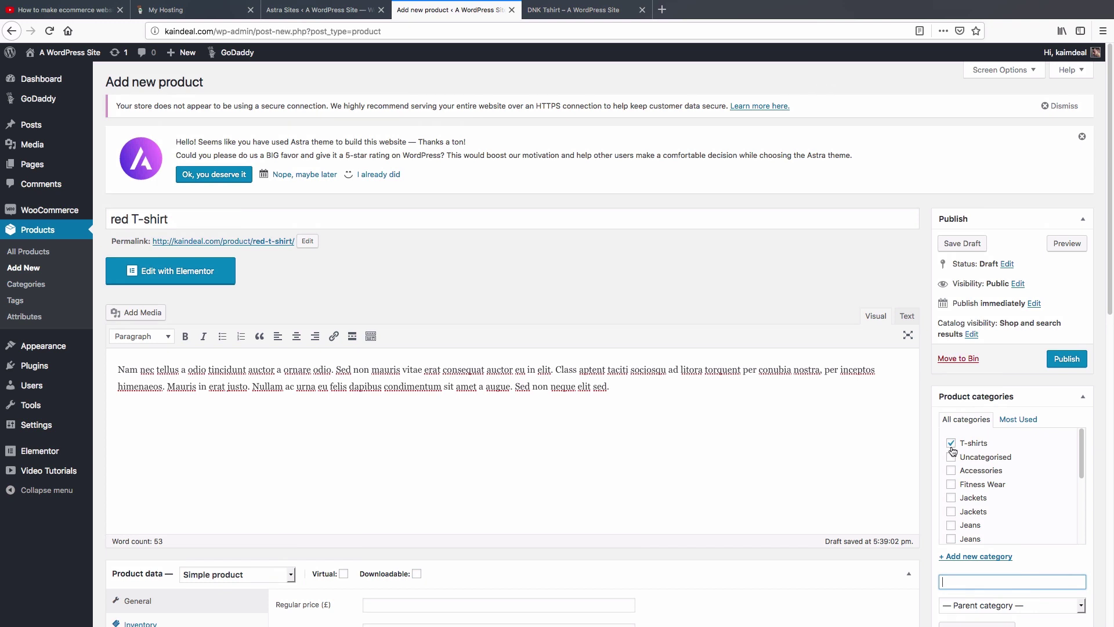
pyautogui.scroll(-5, 881, 475)
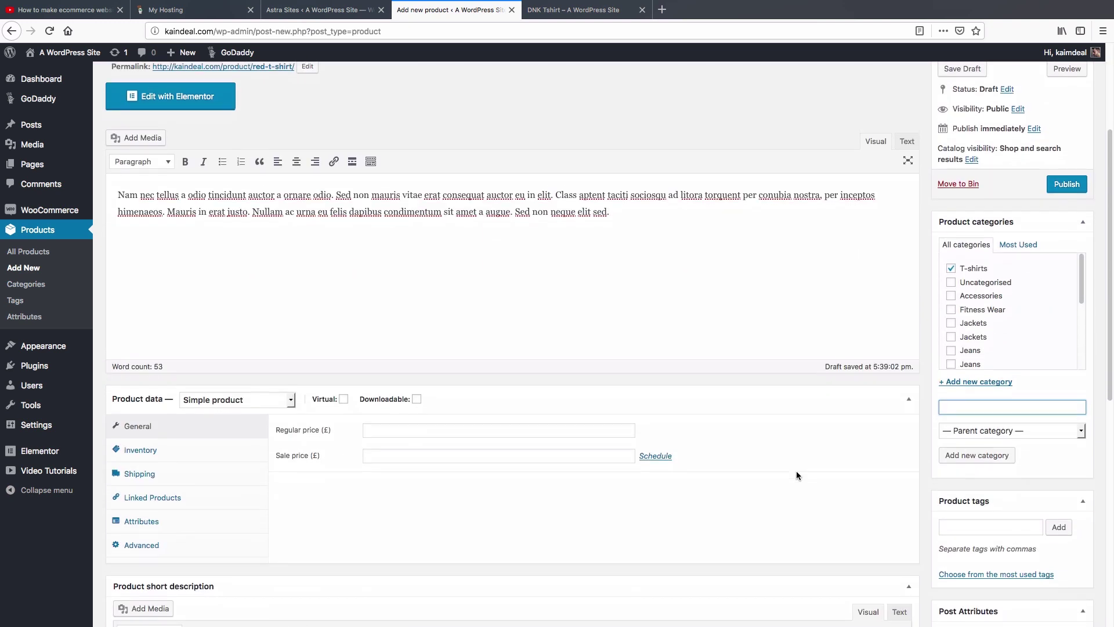
pyautogui.click(949, 444)
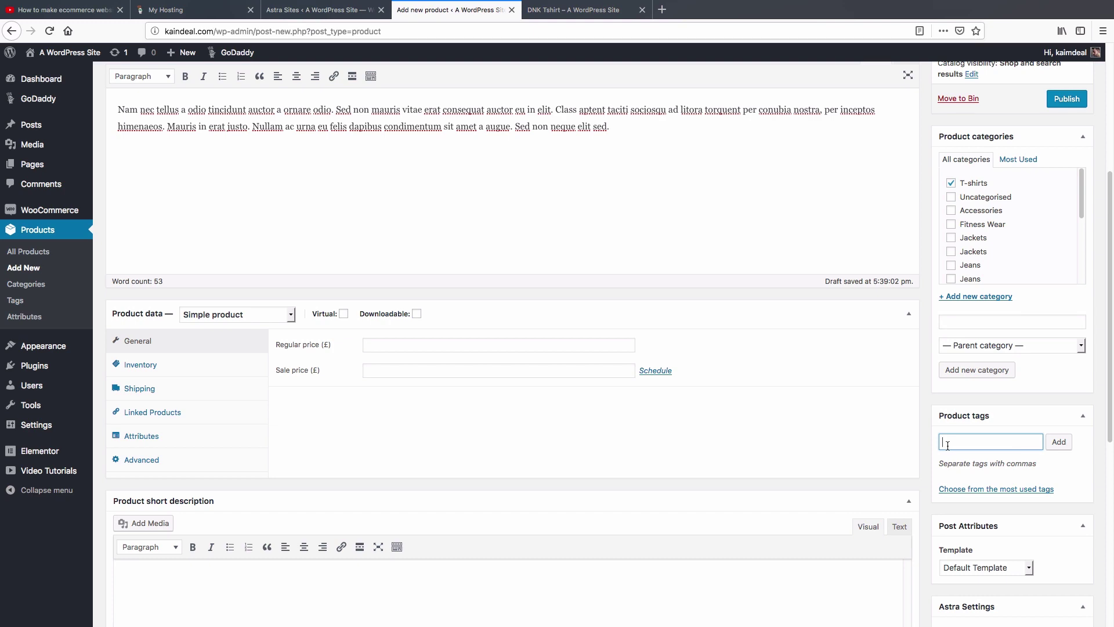
pyautogui.write('red')
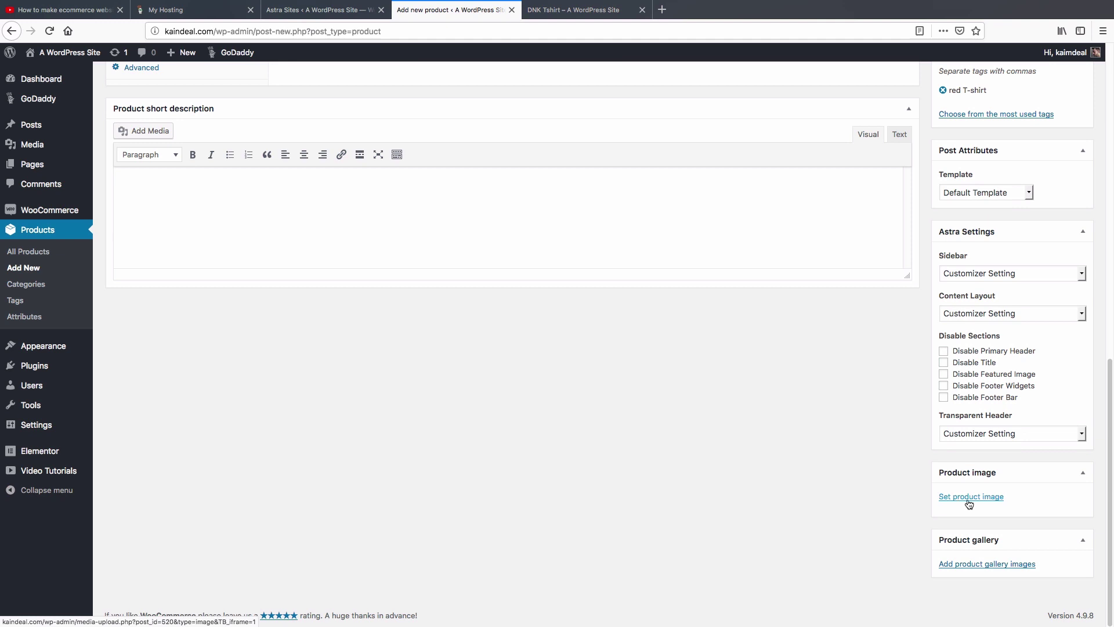
# Set dark-purple-tshirt-free-img.jpg from the Media Library as the red T-shirt's product image.
pyautogui.click(967, 498)
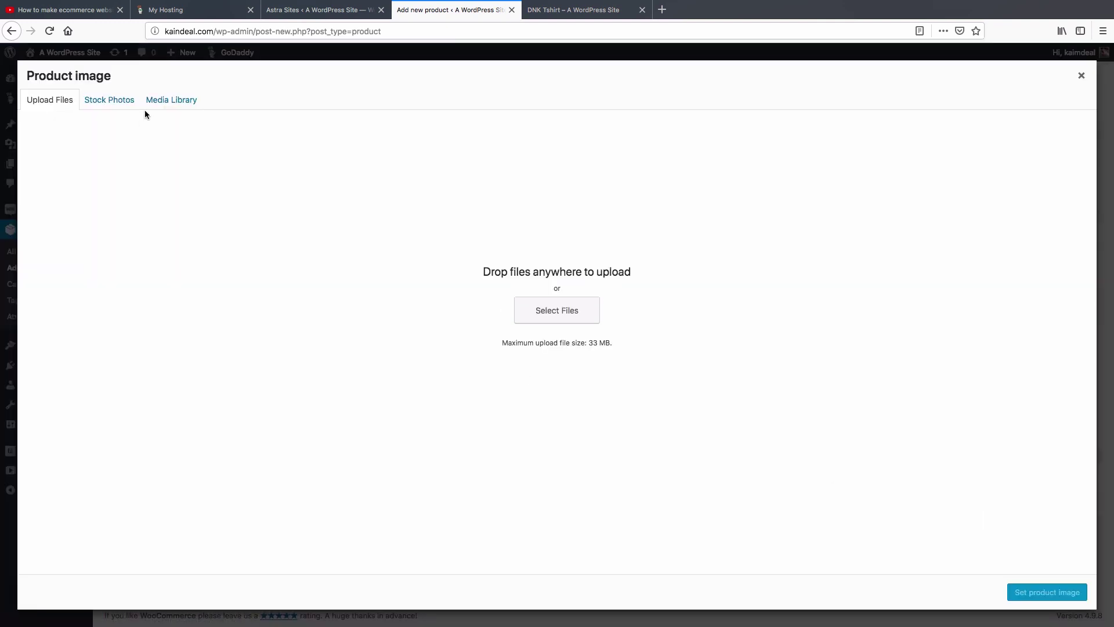
pyautogui.click(172, 101)
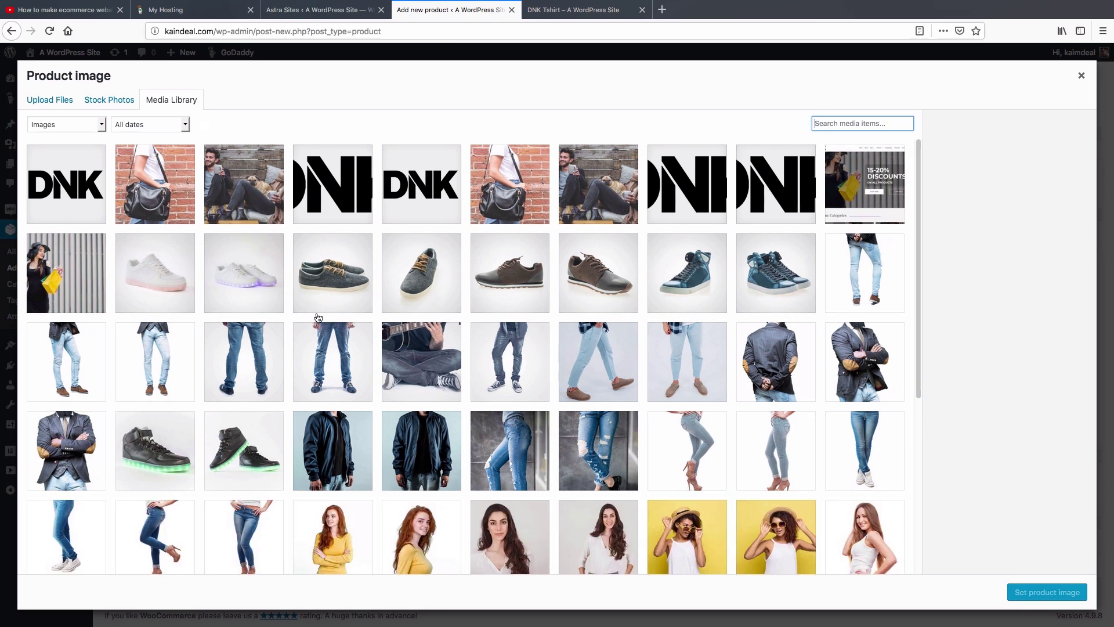
pyautogui.scroll(-3, 327, 324)
pyautogui.scroll(-5, 327, 325)
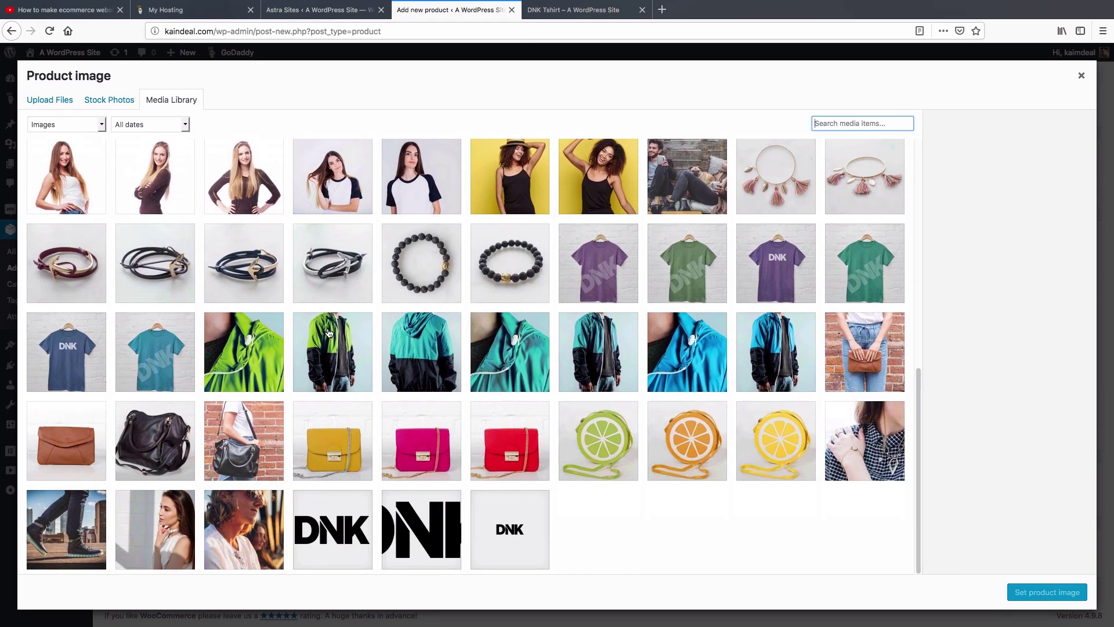
pyautogui.click(774, 268)
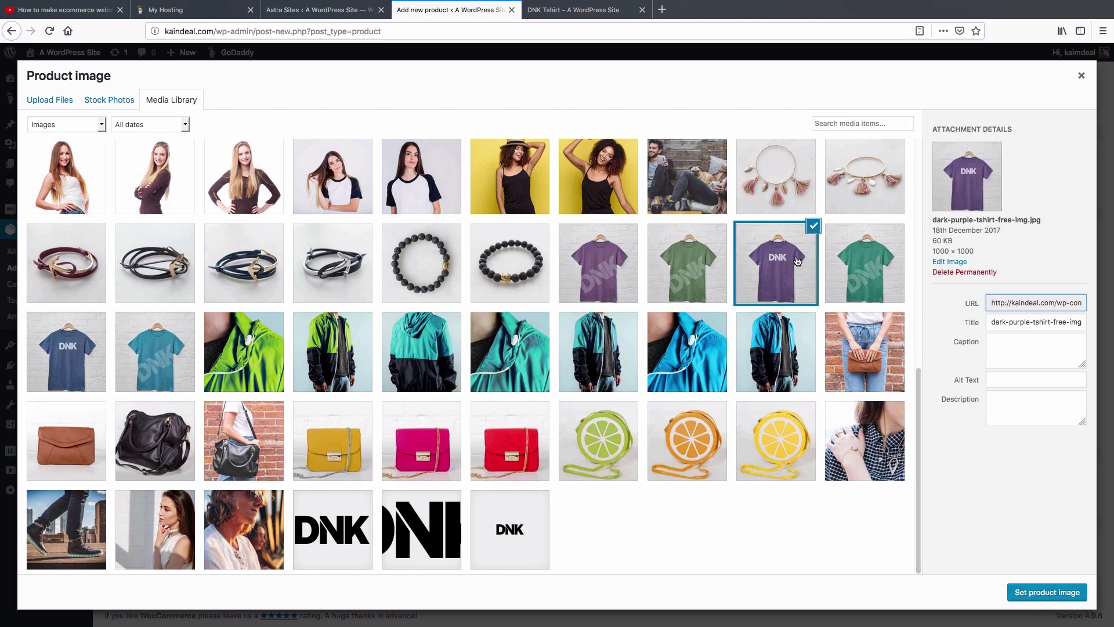
pyautogui.click(38, 104)
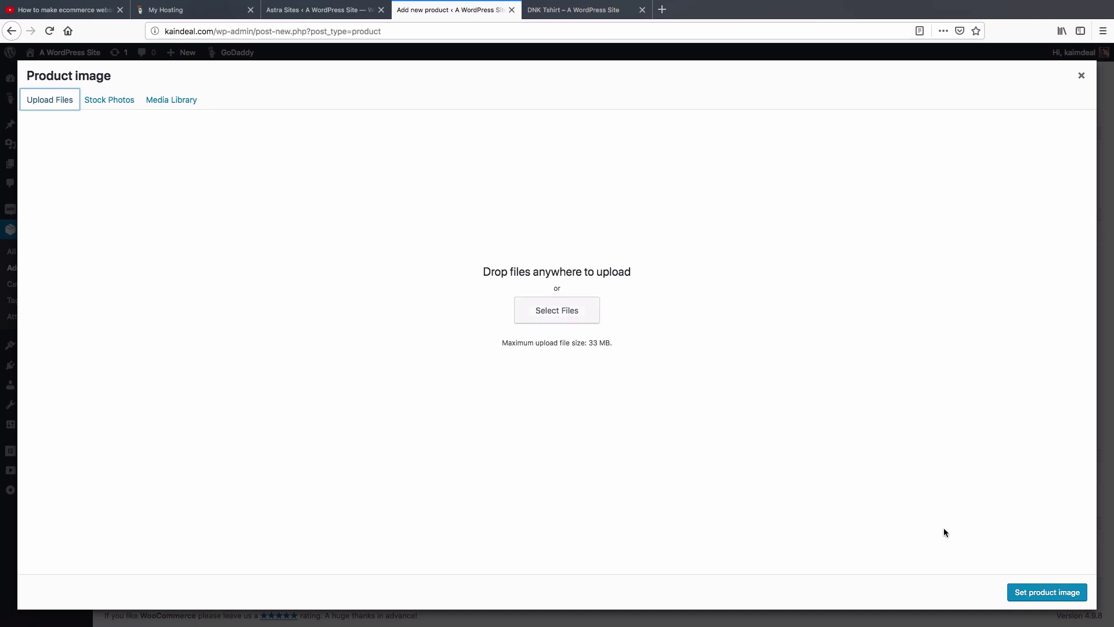
pyautogui.click(166, 102)
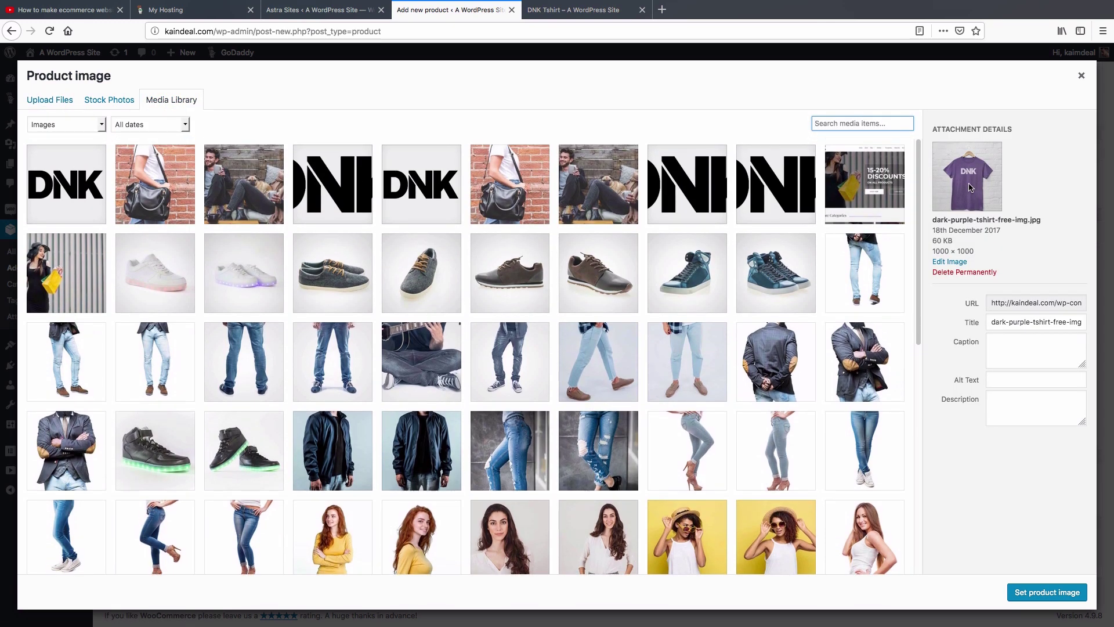
pyautogui.click(1022, 594)
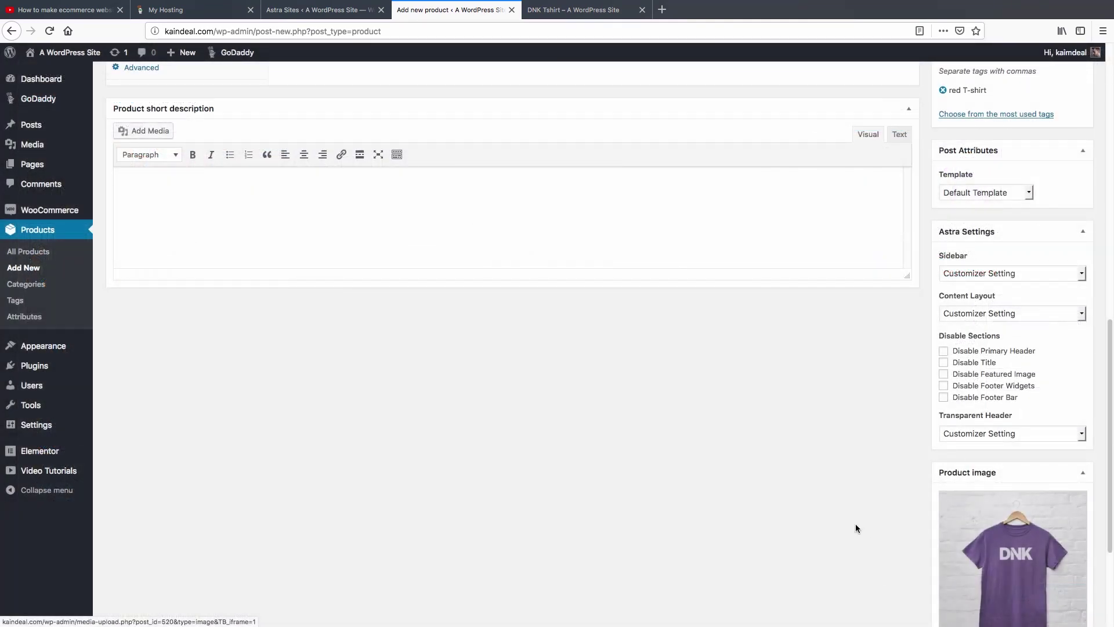
# Add the dark purple DNK T-shirt and the purple watermarked DNK T-shirt images to the product gallery.
pyautogui.scroll(-3, 865, 508)
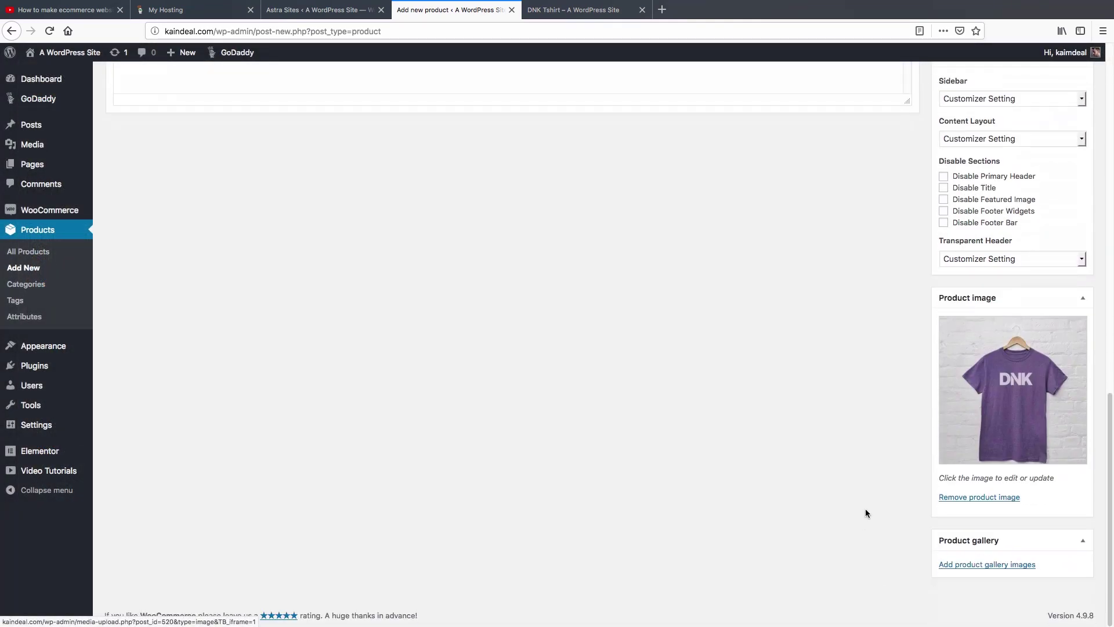
pyautogui.click(987, 565)
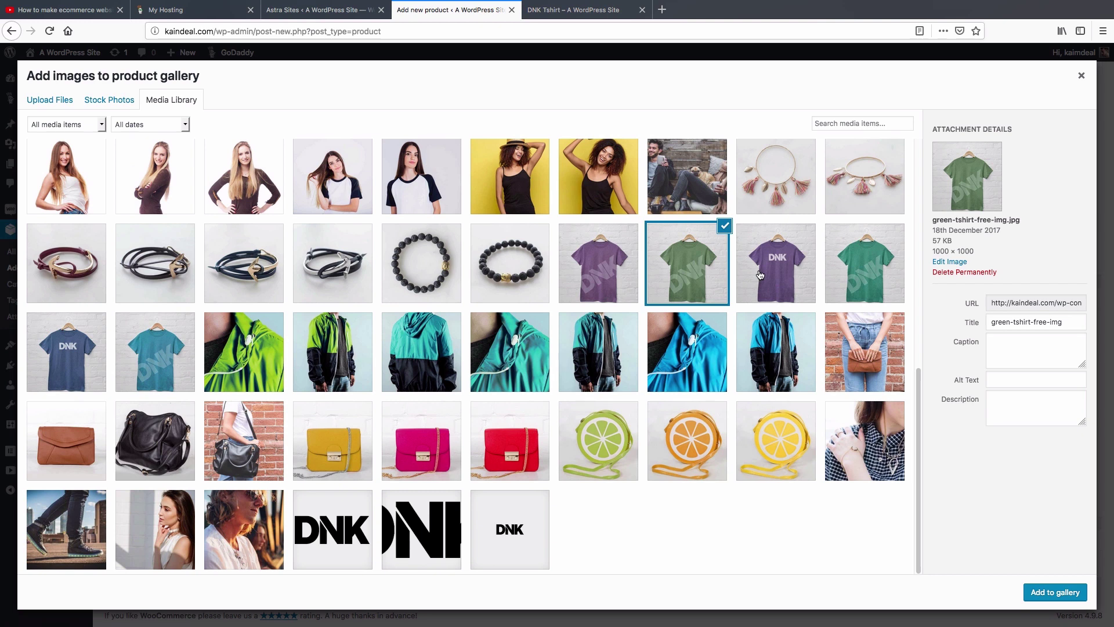
pyautogui.click(765, 276)
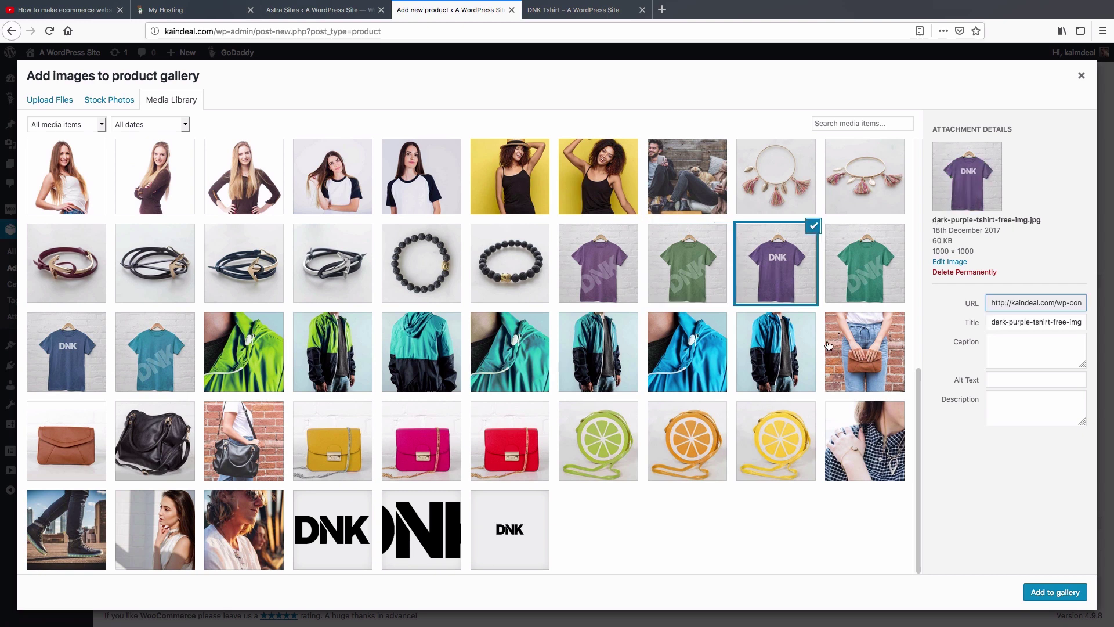
pyautogui.click(1046, 597)
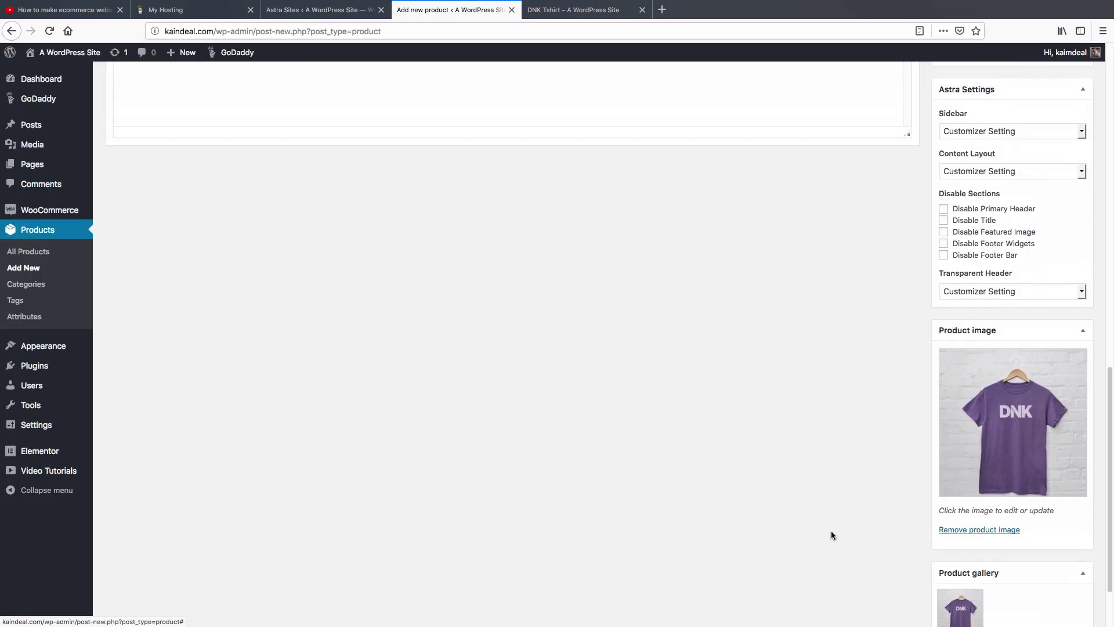
pyautogui.scroll(-3, 837, 521)
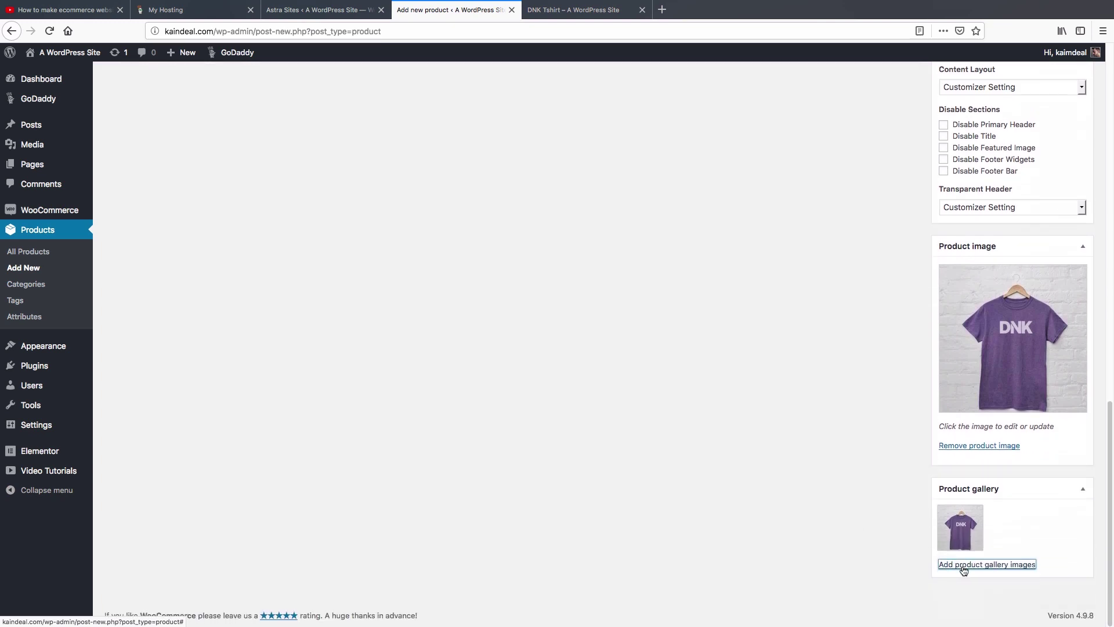
pyautogui.click(963, 570)
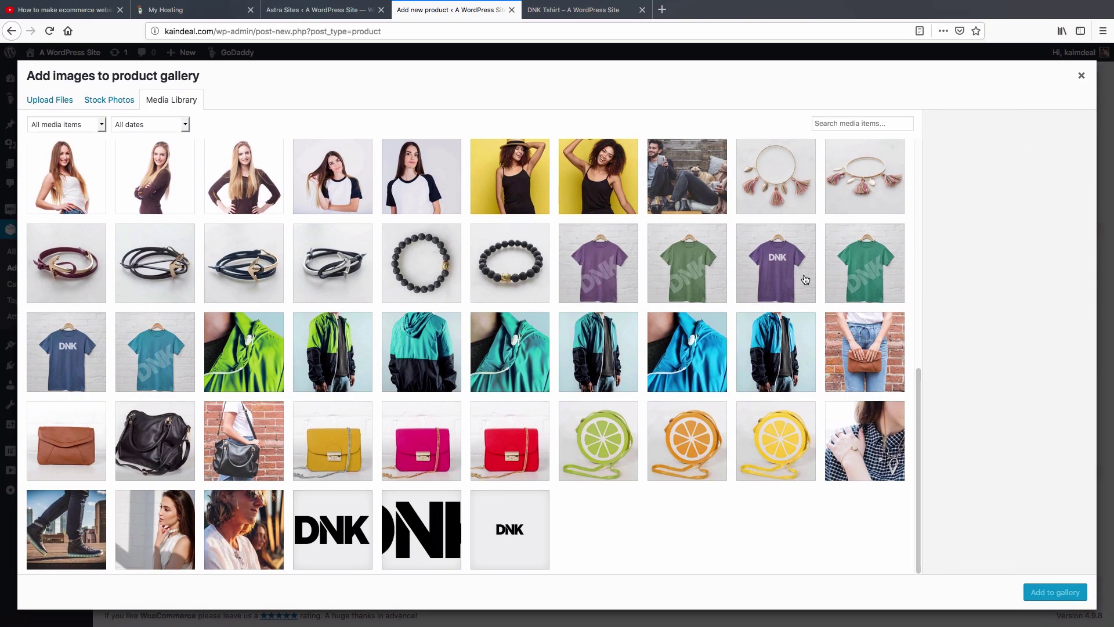
pyautogui.click(633, 268)
pyautogui.click(1055, 592)
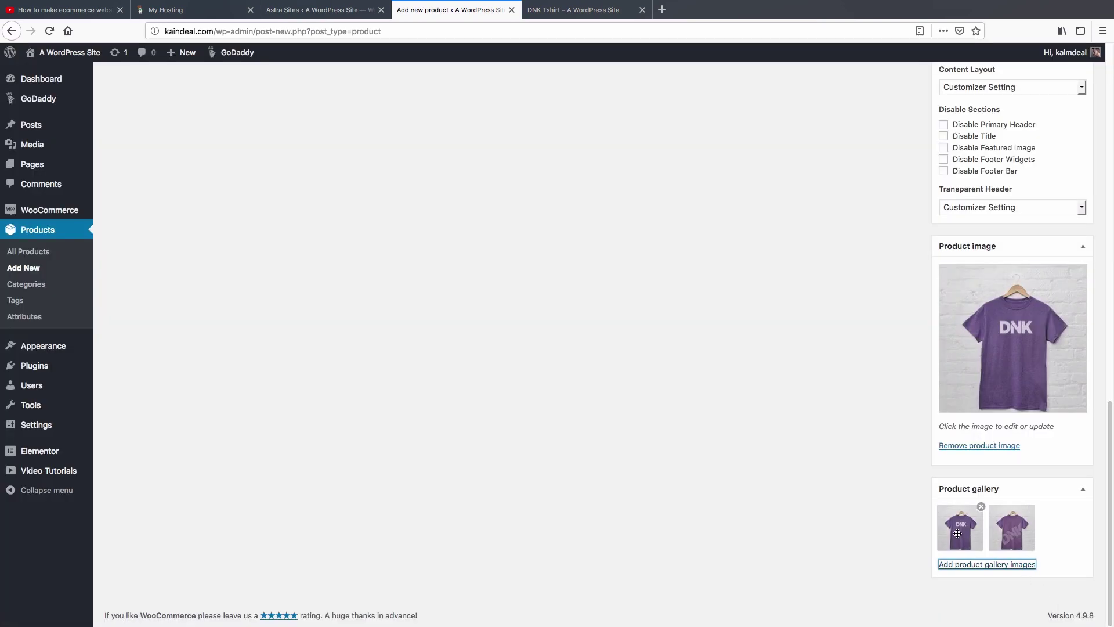
pyautogui.scroll(1, 832, 500)
pyautogui.scroll(10, 772, 464)
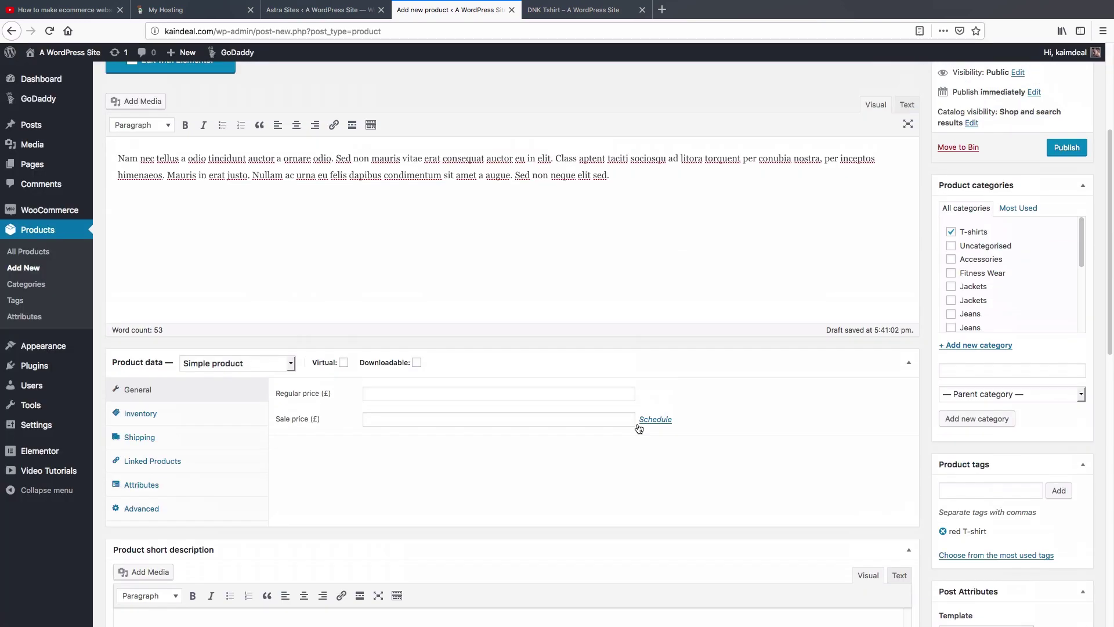
# Keep the product type as Simple product, with regular price £25 and sale price £15.
pyautogui.scroll(-4, 375, 366)
pyautogui.scroll(1, 376, 365)
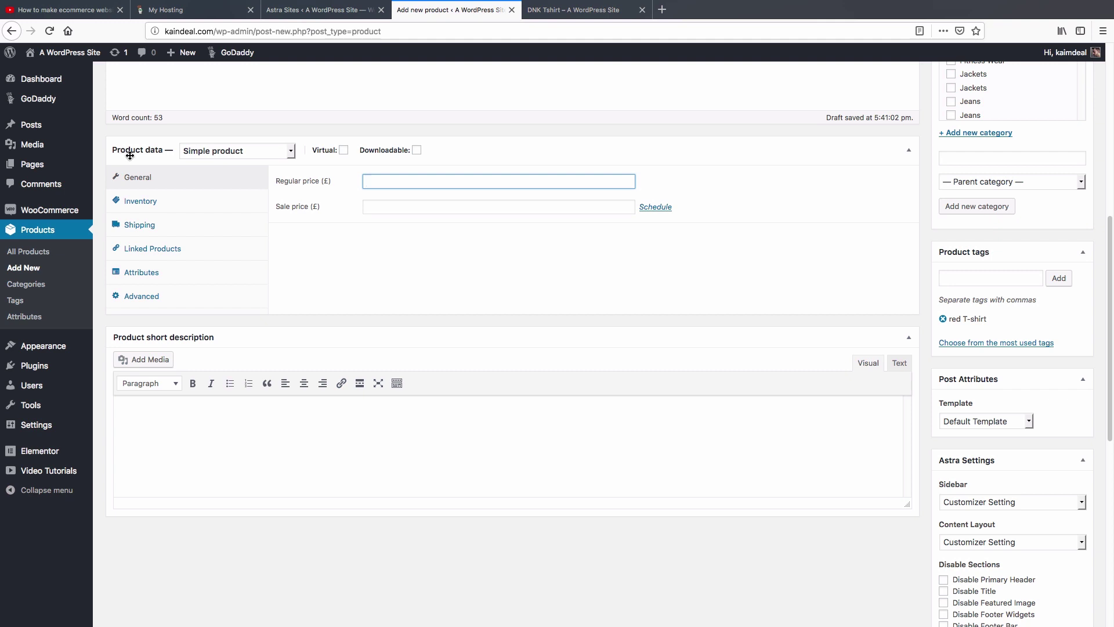
pyautogui.click(229, 151)
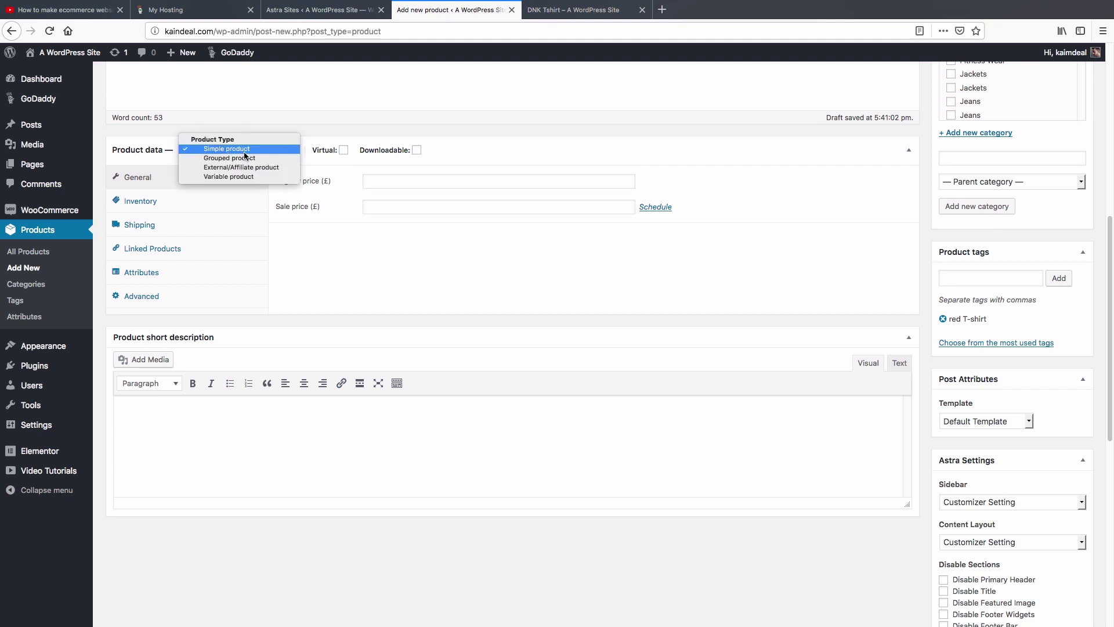
pyautogui.click(232, 149)
pyautogui.click(397, 182)
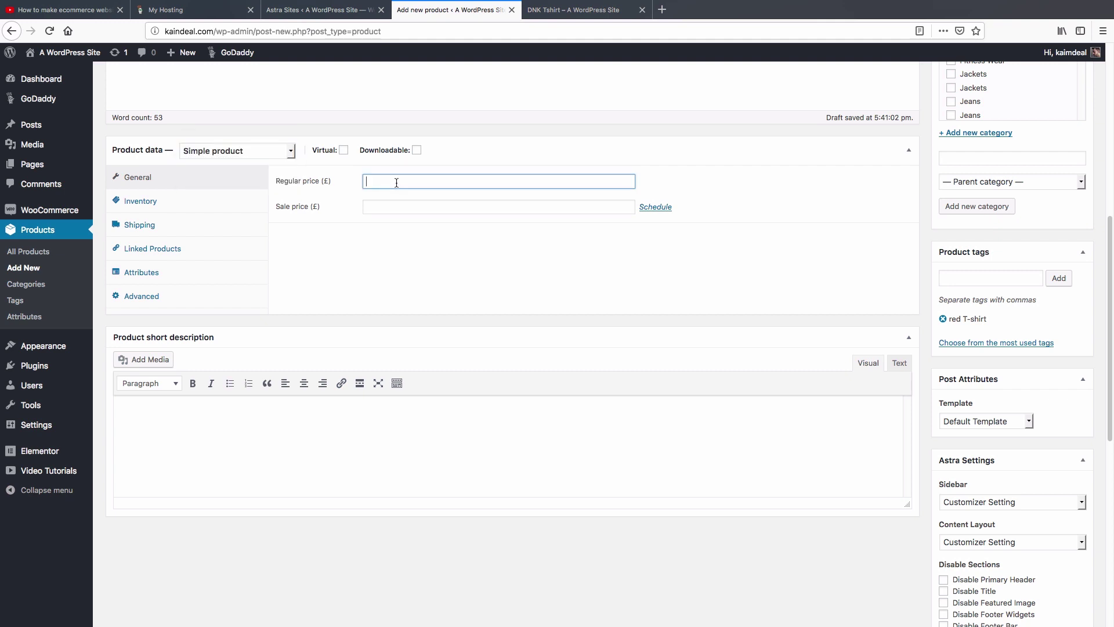
pyautogui.write('25')
pyautogui.click(381, 209)
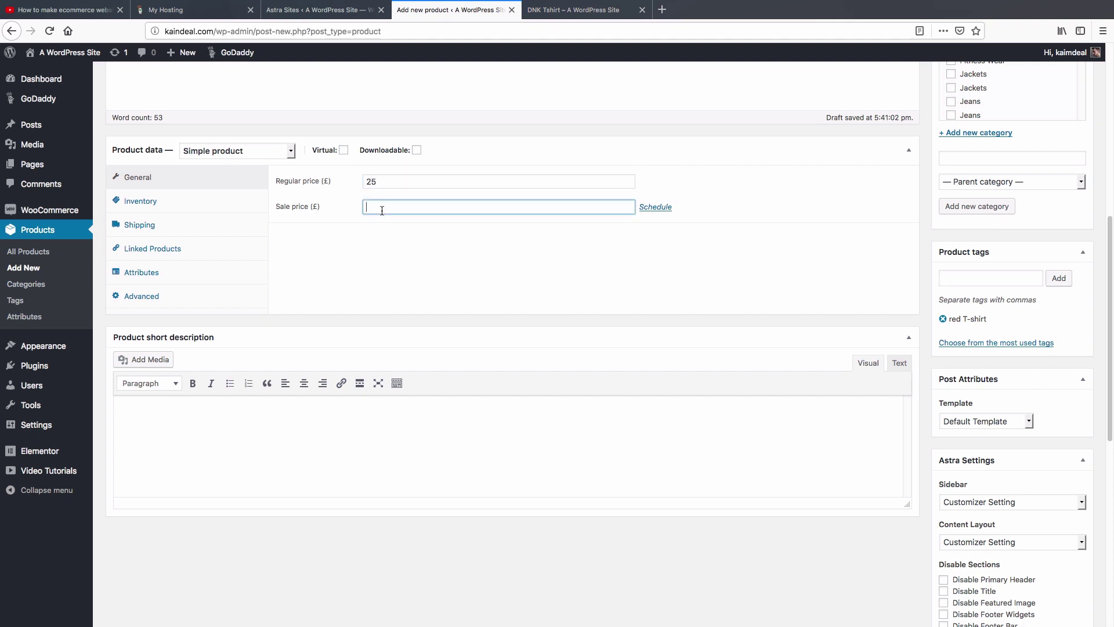
pyautogui.write('15')
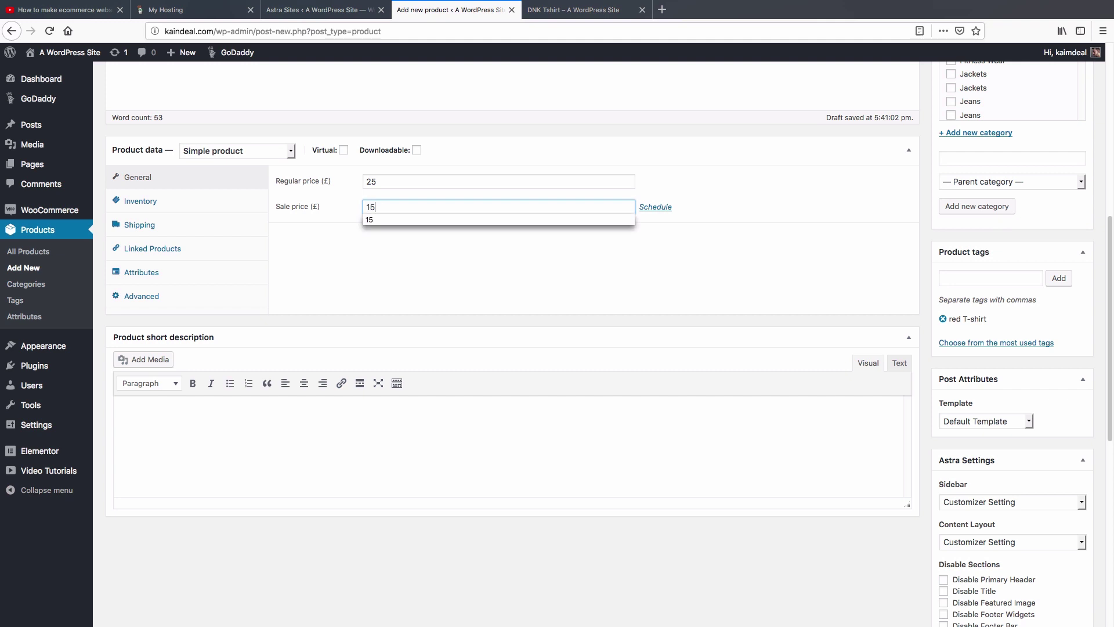
pyautogui.click(374, 221)
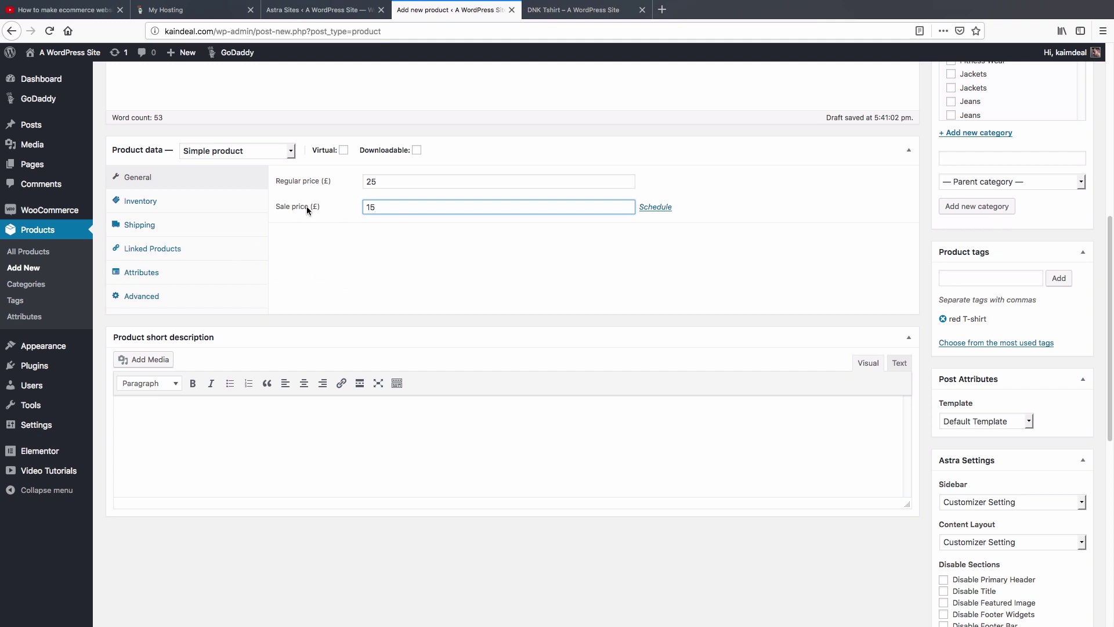
pyautogui.click(264, 428)
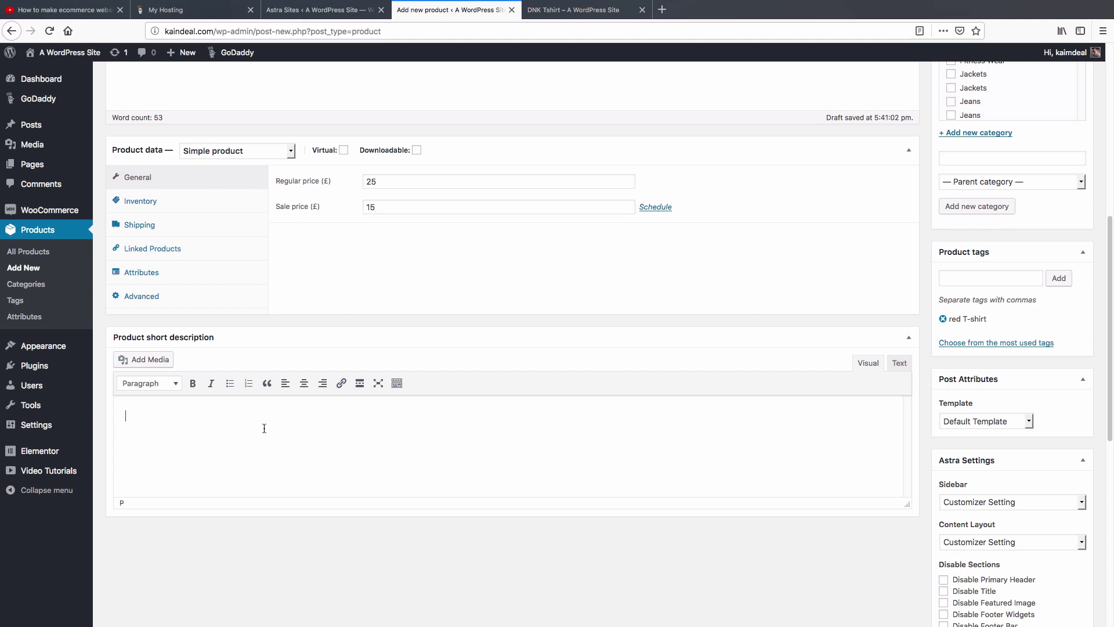
# Copy the DNK Tshirt's lorem ipsum short description and paste it into the red T-shirt's short description.
pyautogui.click(580, 10)
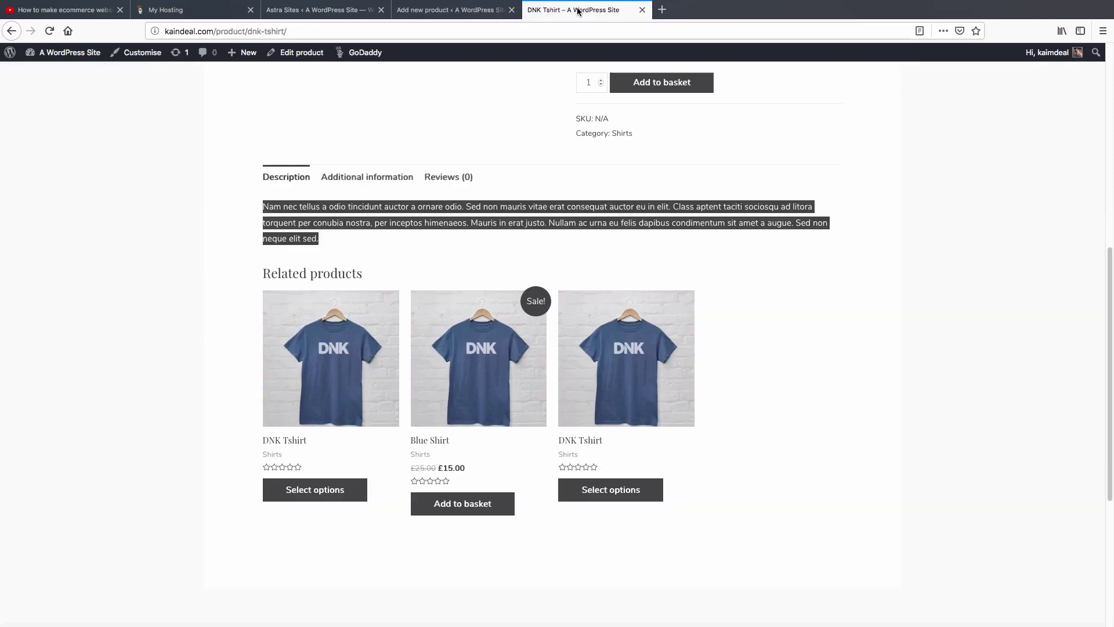
pyautogui.scroll(-3, 584, 187)
pyautogui.scroll(10, 583, 178)
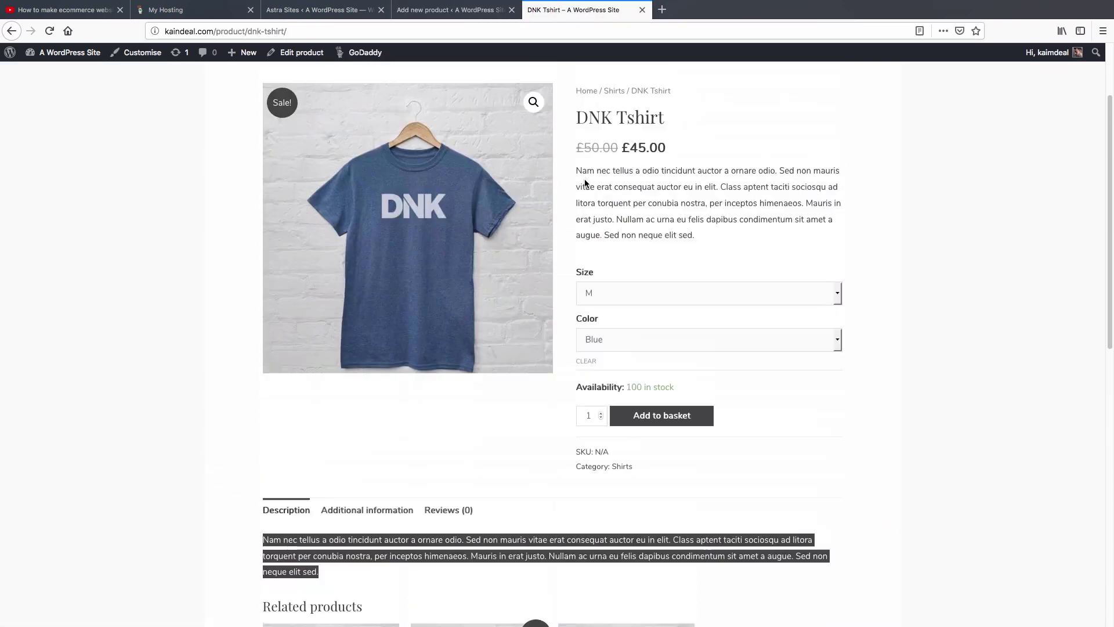
pyautogui.moveTo(695, 301); pyautogui.dragTo(578, 237)
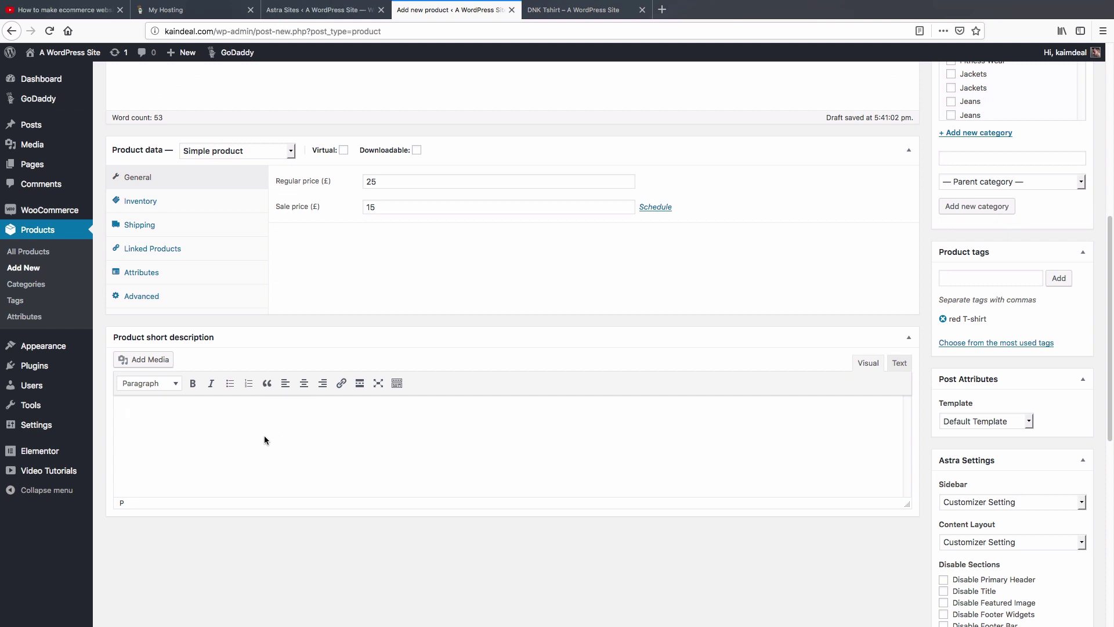
pyautogui.write('Nam nec tellus a odio tincidunt auctor a ornare odio. Sed non mauris vitae erat consequat auctor eu in elit. Class aptent taciti sociosqu ad litora torquent per conubia nostra, per inceptos himenaeos. Mauris in erat justo. Nullam ac urna eu felis dapibus condimentum sit amet a augue. Sed non neque elit sed.')
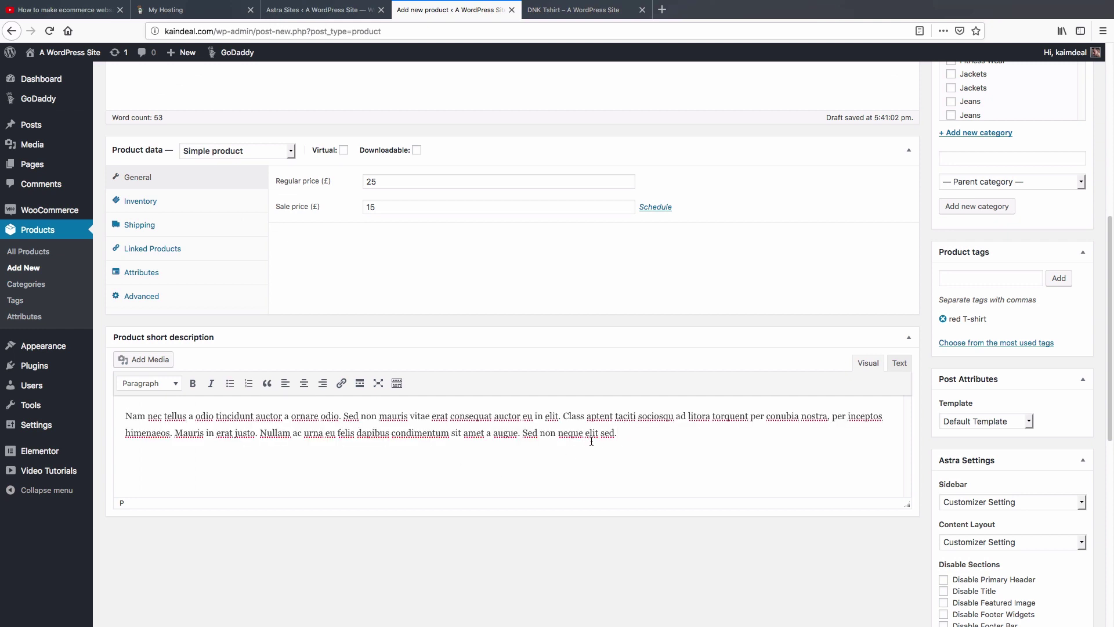
pyautogui.scroll(6, 586, 411)
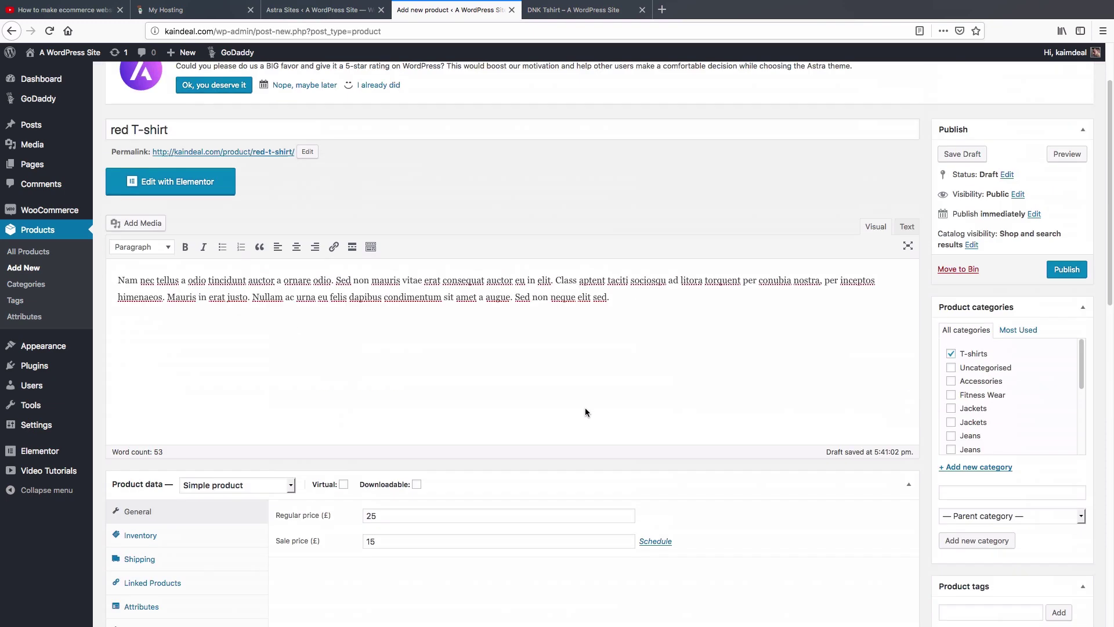
# Publish the red T-shirt product and check its page on the store.
pyautogui.scroll(2, 585, 411)
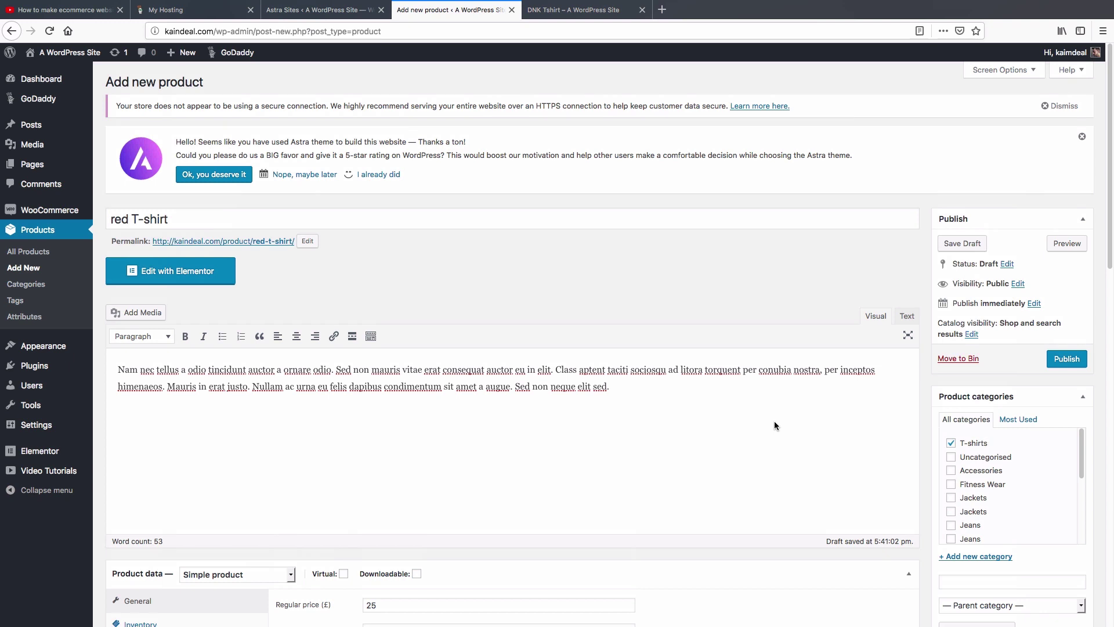
pyautogui.click(1066, 360)
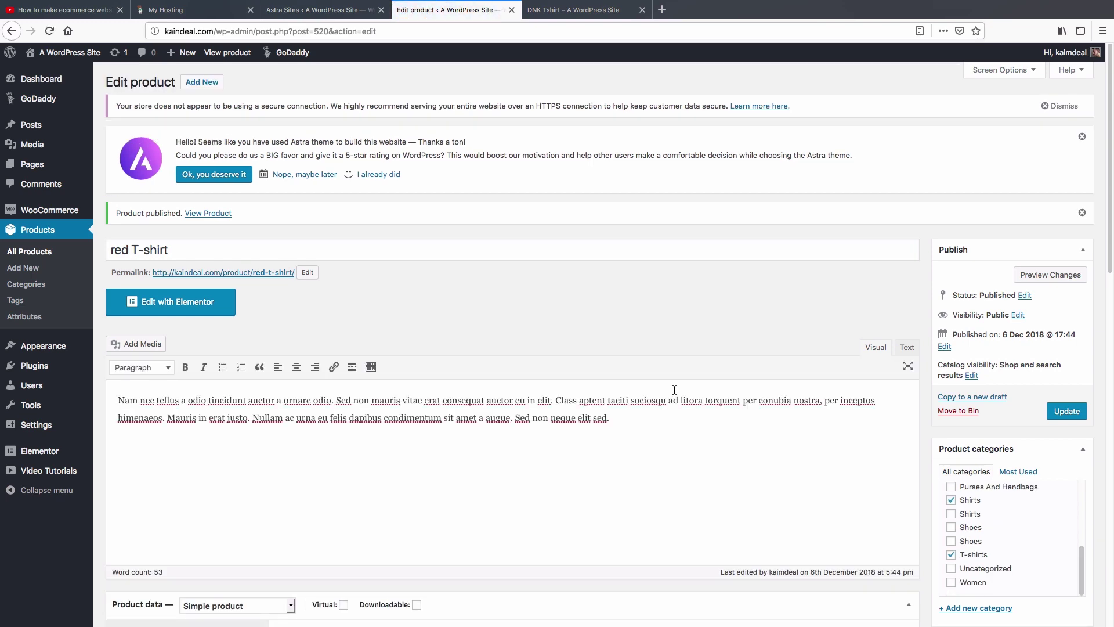
pyautogui.click(206, 215)
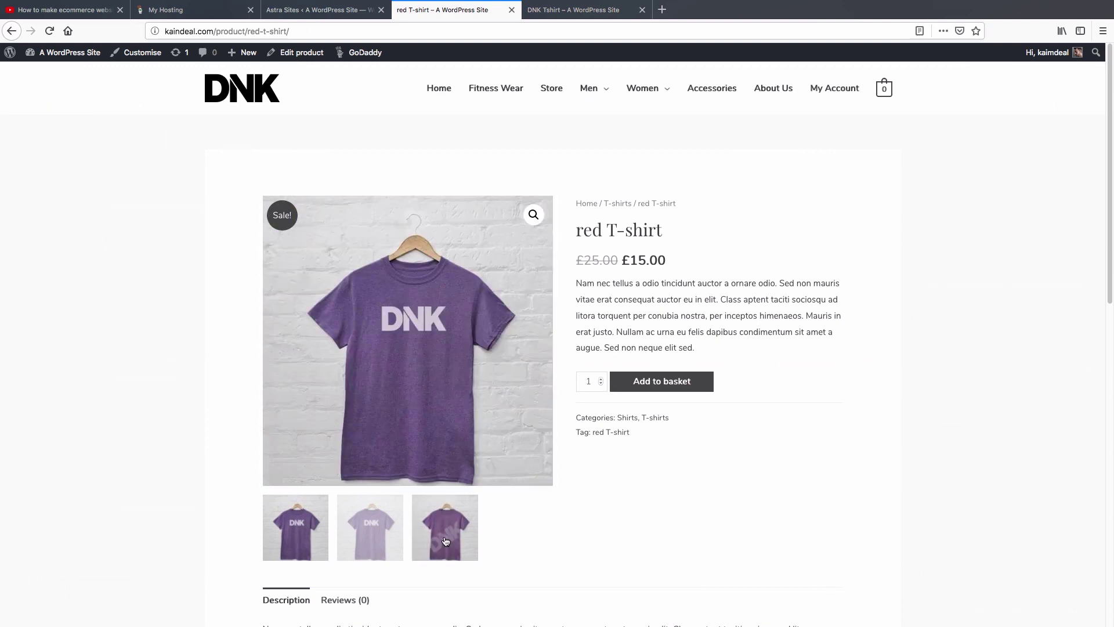
pyautogui.scroll(-7, 689, 460)
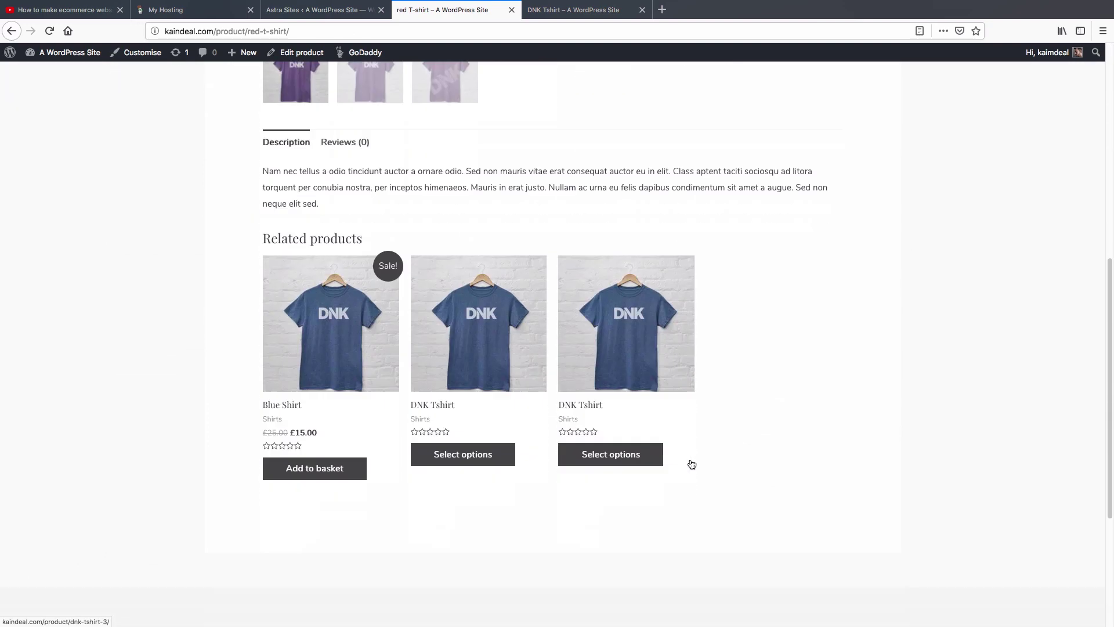
pyautogui.scroll(10, 747, 390)
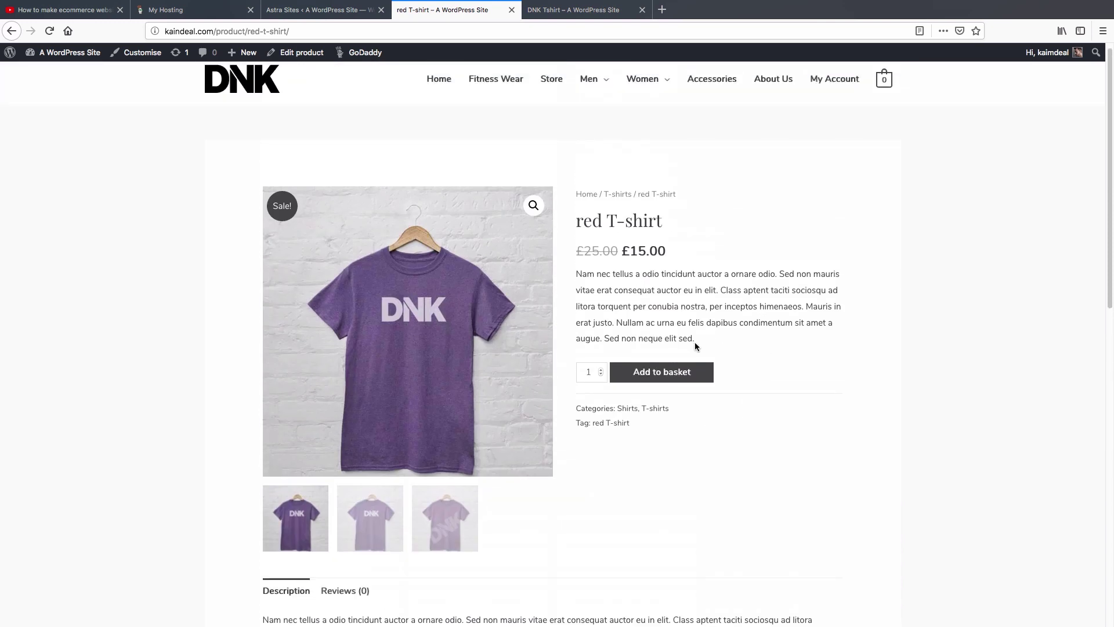
pyautogui.moveTo(694, 340); pyautogui.dragTo(577, 273)
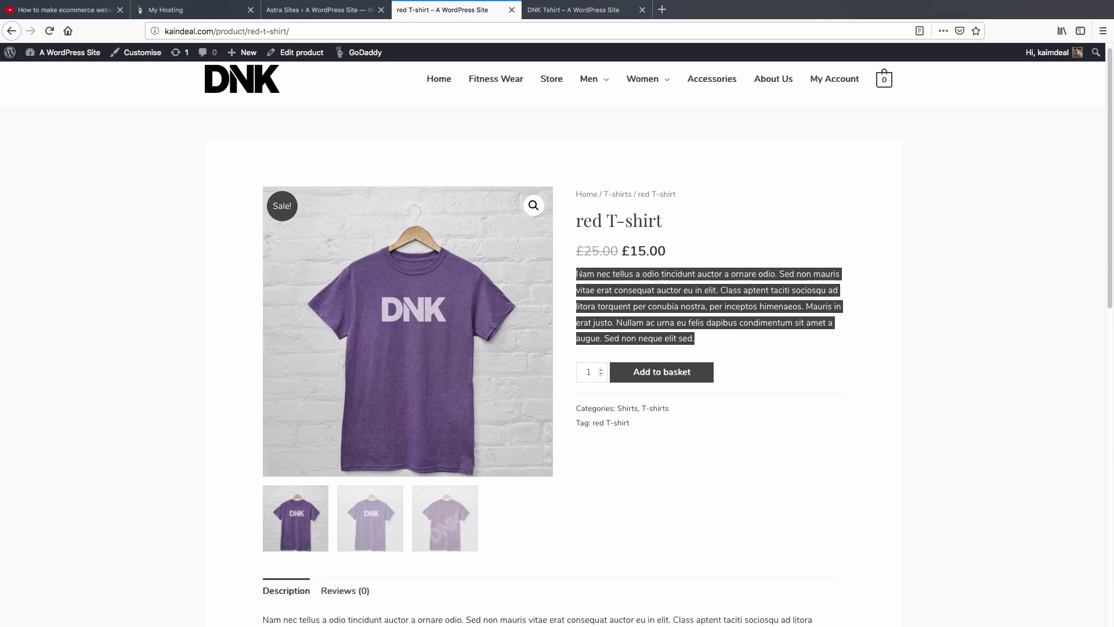
pyautogui.click(578, 273)
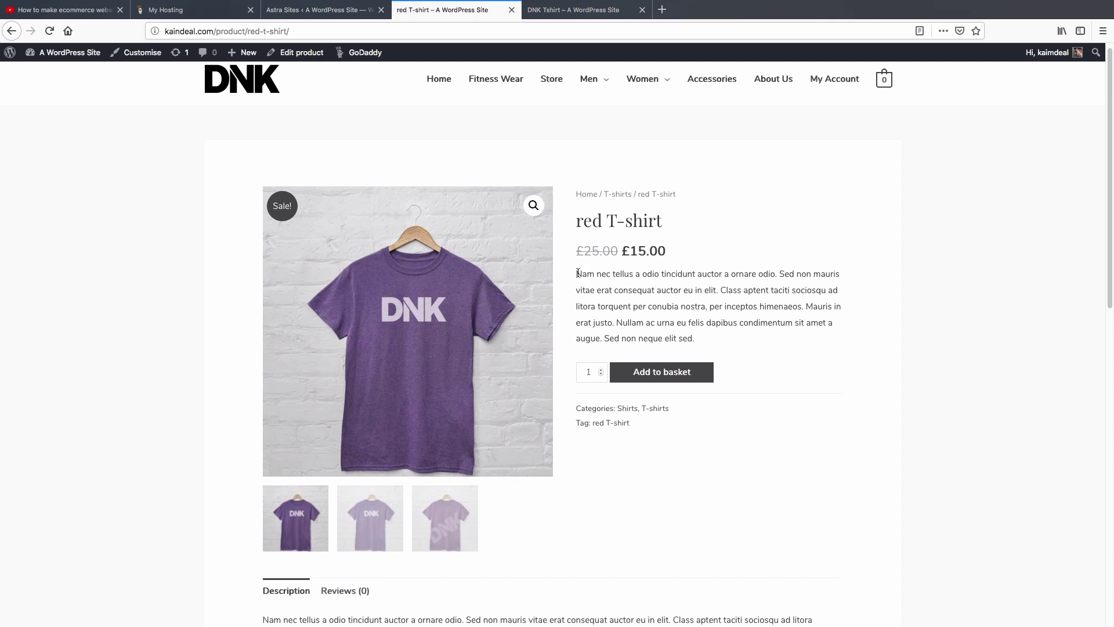
# Go back to the admin dashboard and bring up WooCommerce > Settings.
pyautogui.moveTo(64, 53)
pyautogui.click(51, 72)
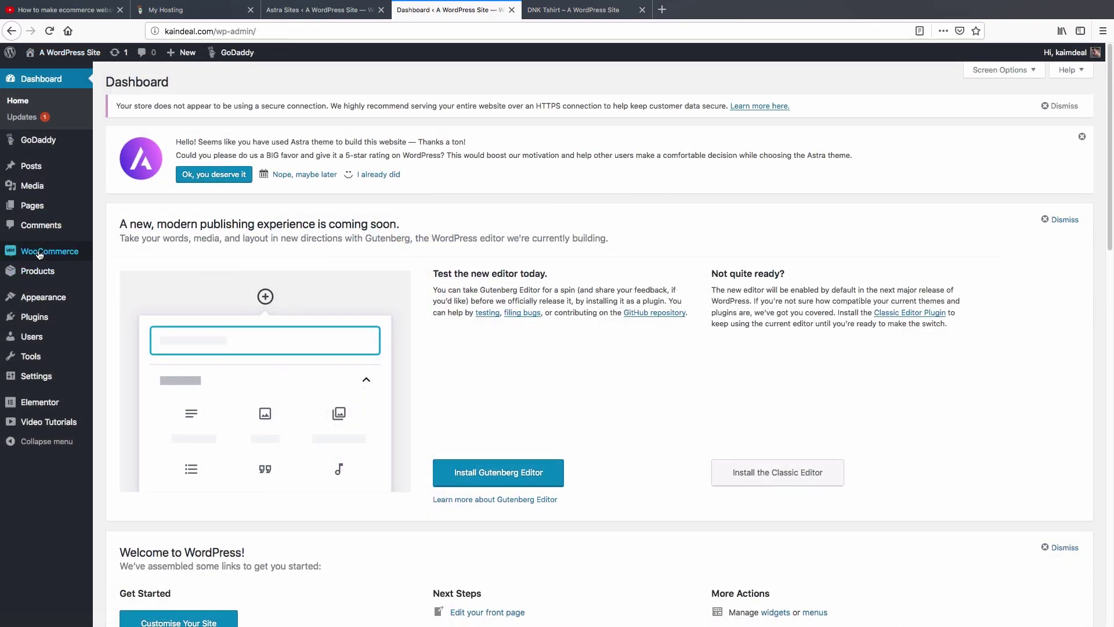
pyautogui.moveTo(38, 254)
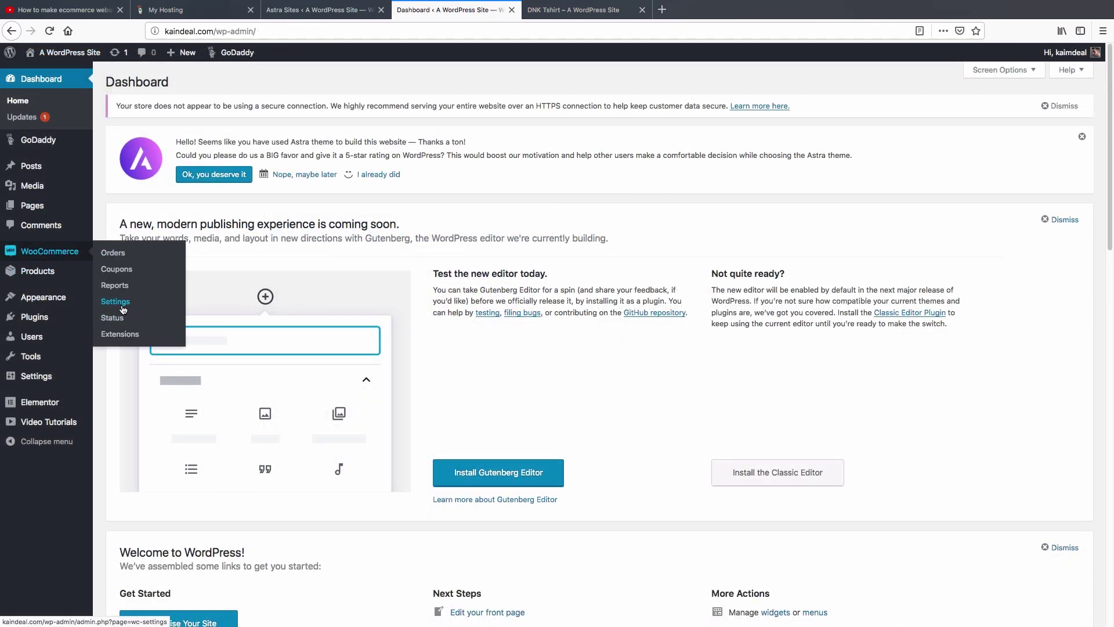
pyautogui.click(119, 308)
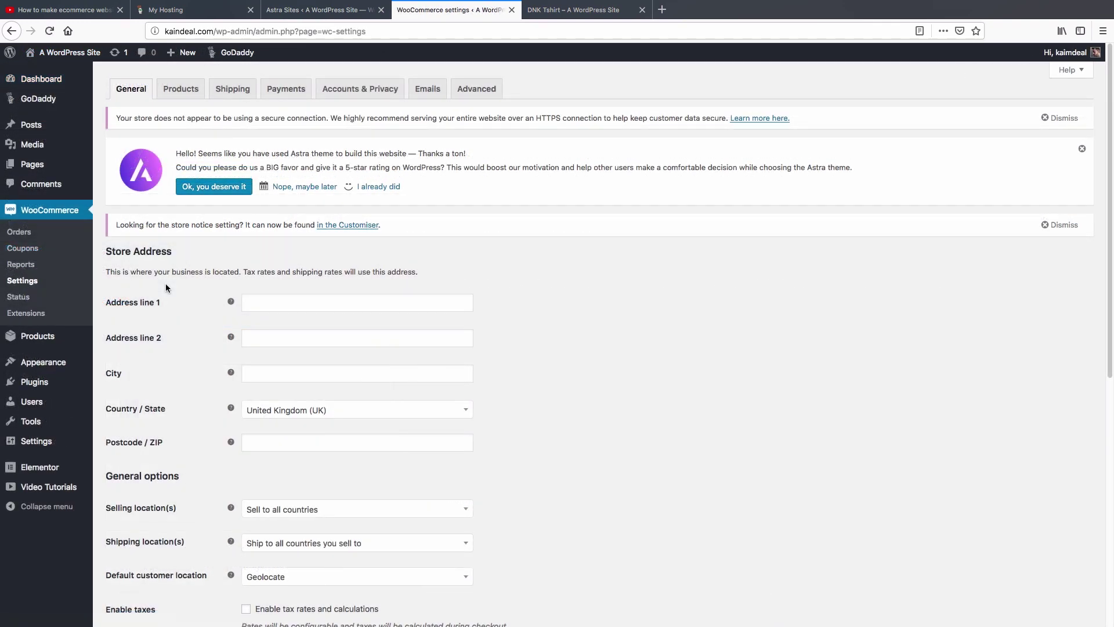